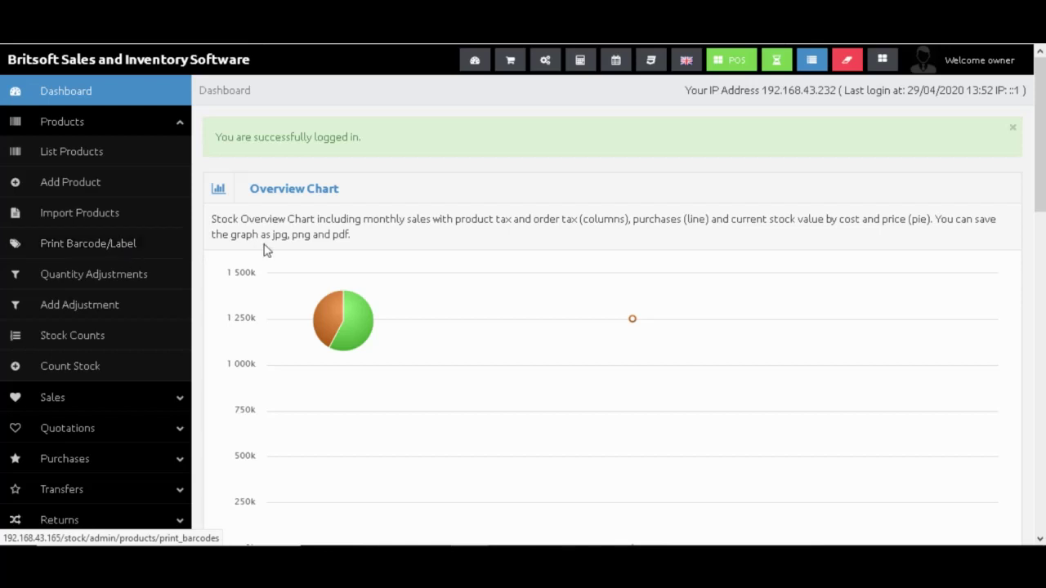
Open the barcode and label printing page and add Toshiba Laptop i3 (TL3) to the printing list.
mouse_move(419, 285)
click(494, 317)
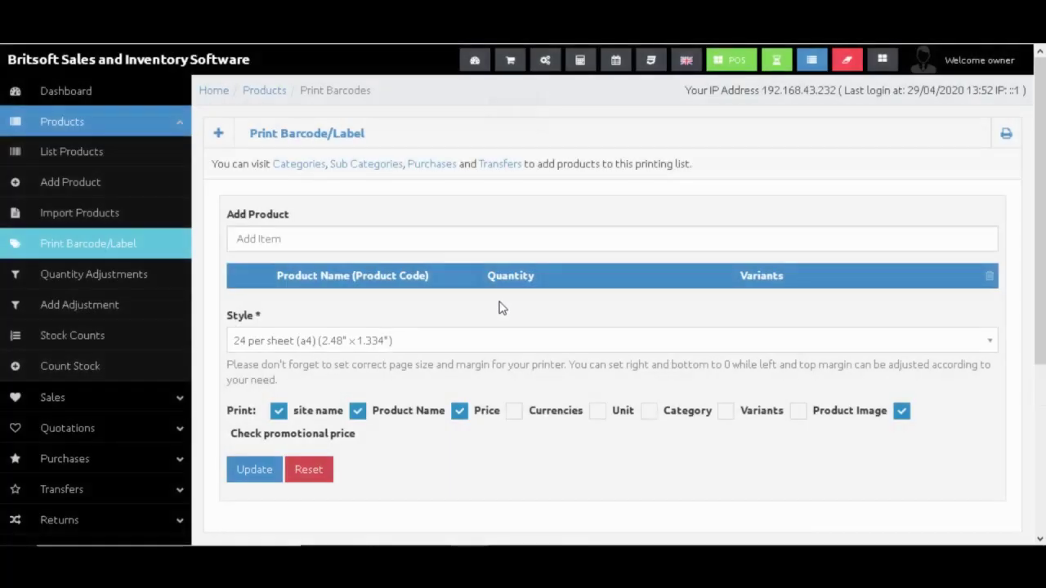
click(320, 243)
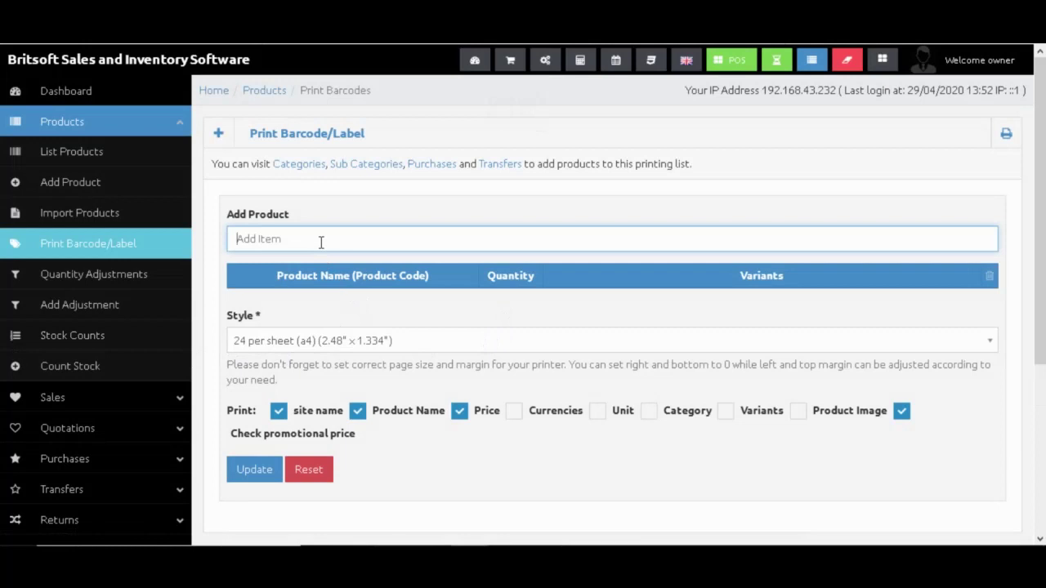
text(b)
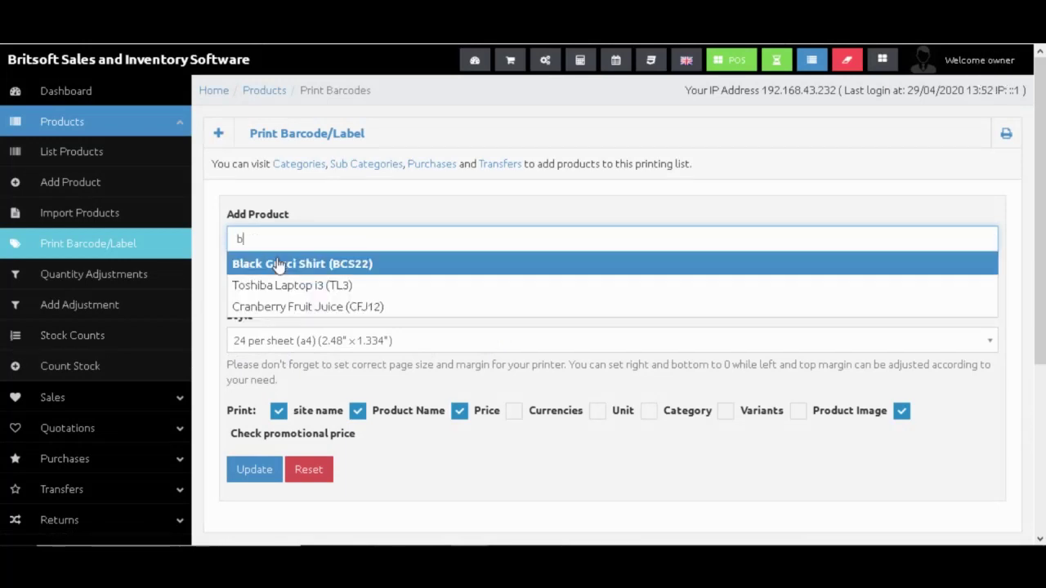
click(299, 293)
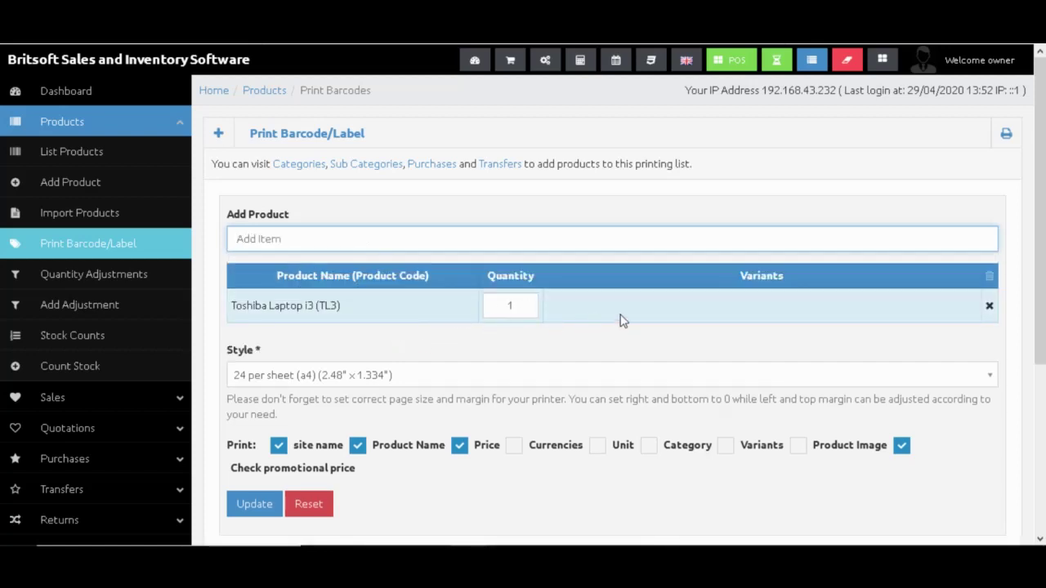
Review the available label styles and choose 24 per sheet (a4) (2.48" x 1.334").
click(428, 381)
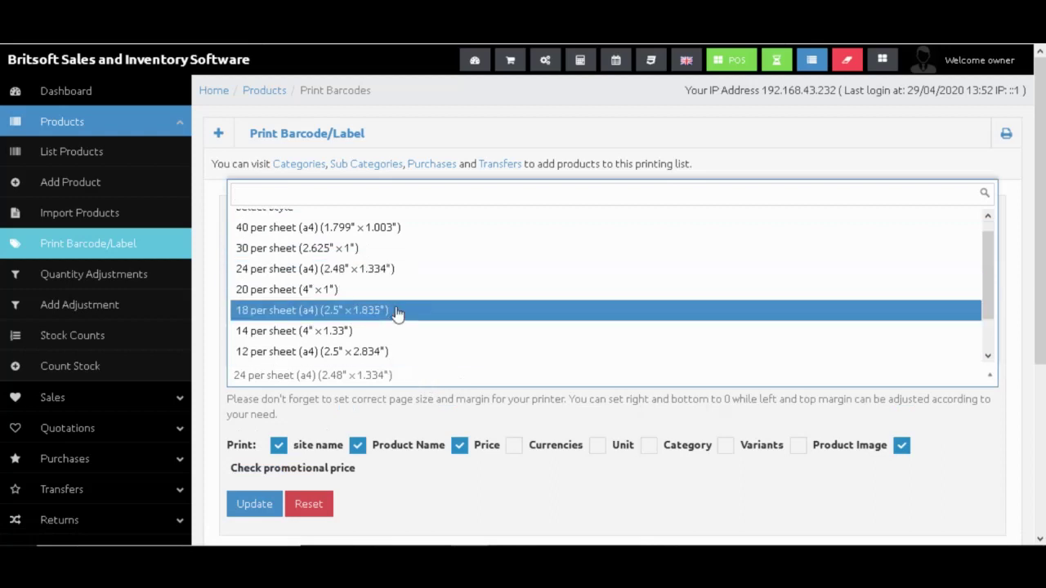
scroll(428, 261, up, 1)
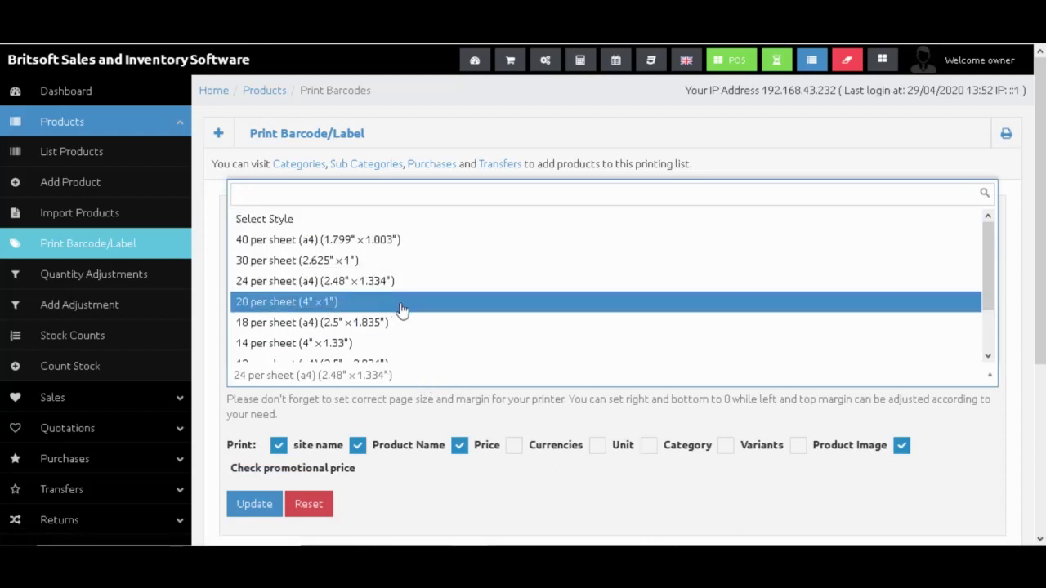
click(315, 281)
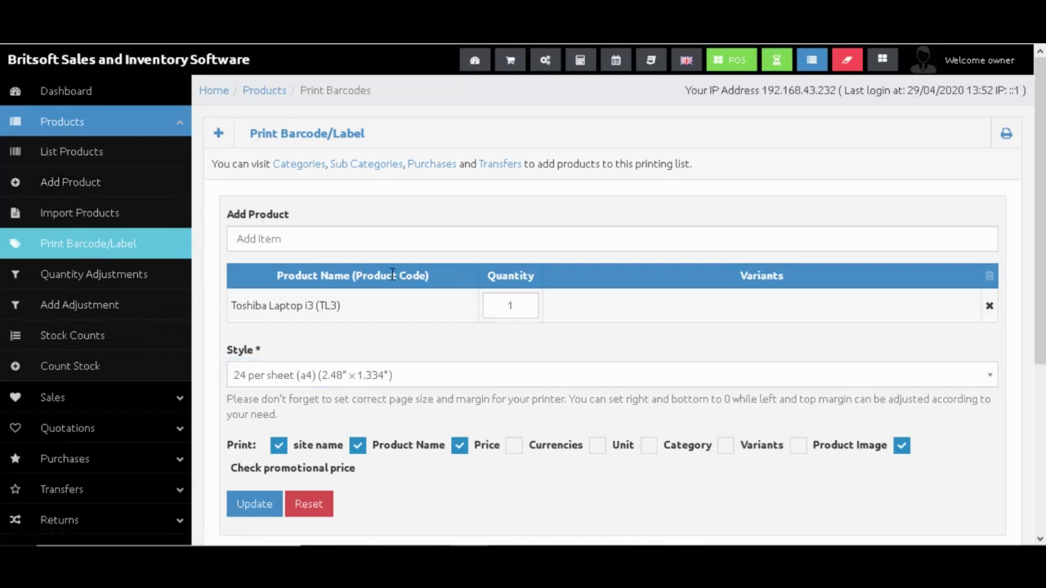
Open the form for adding a product and examine its fields, from product type to invoice details.
key(F5)
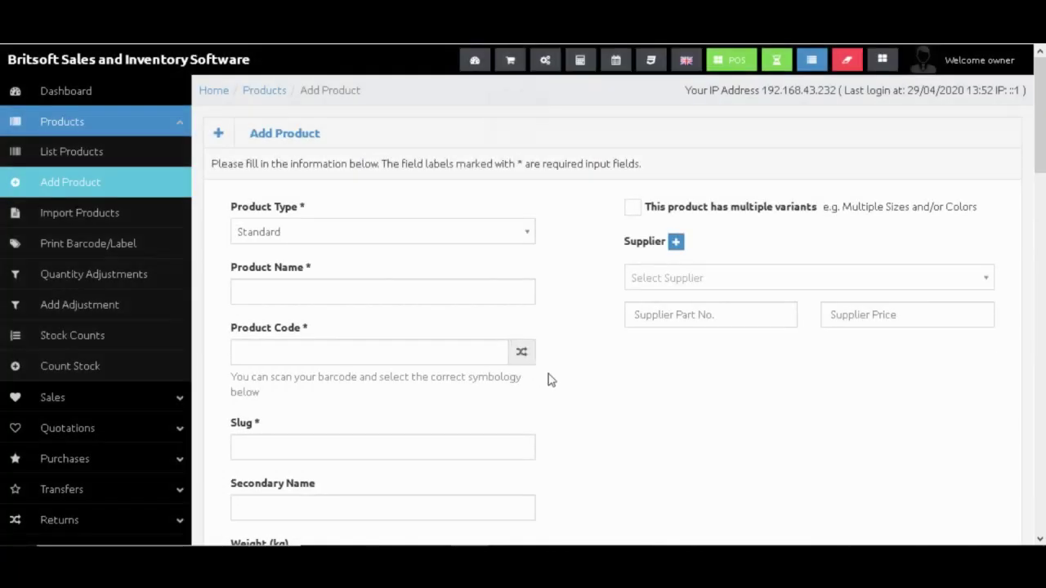
scroll(666, 433, down, 1)
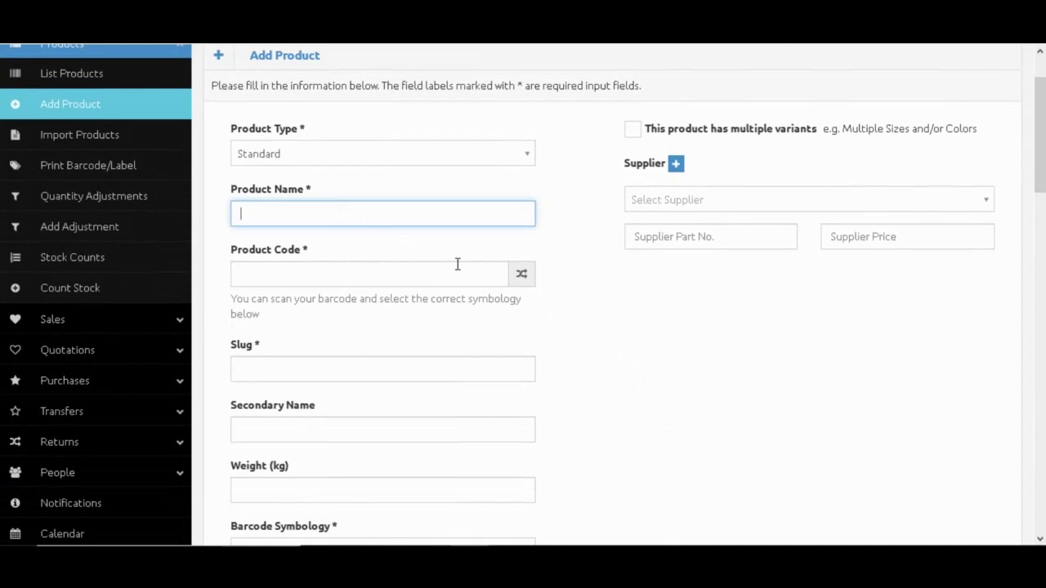
scroll(560, 346, down, 1)
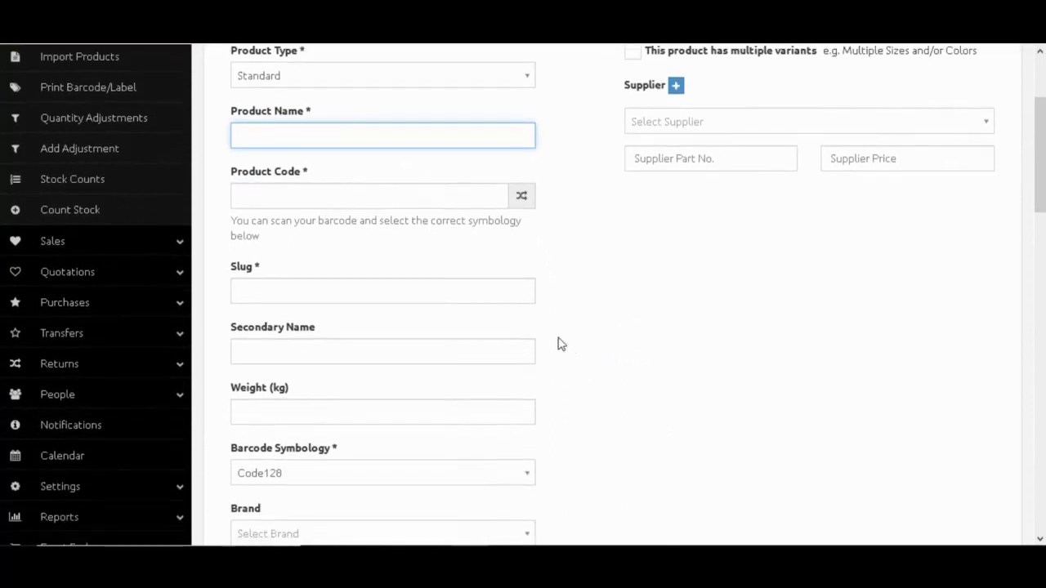
scroll(513, 273, down, 2)
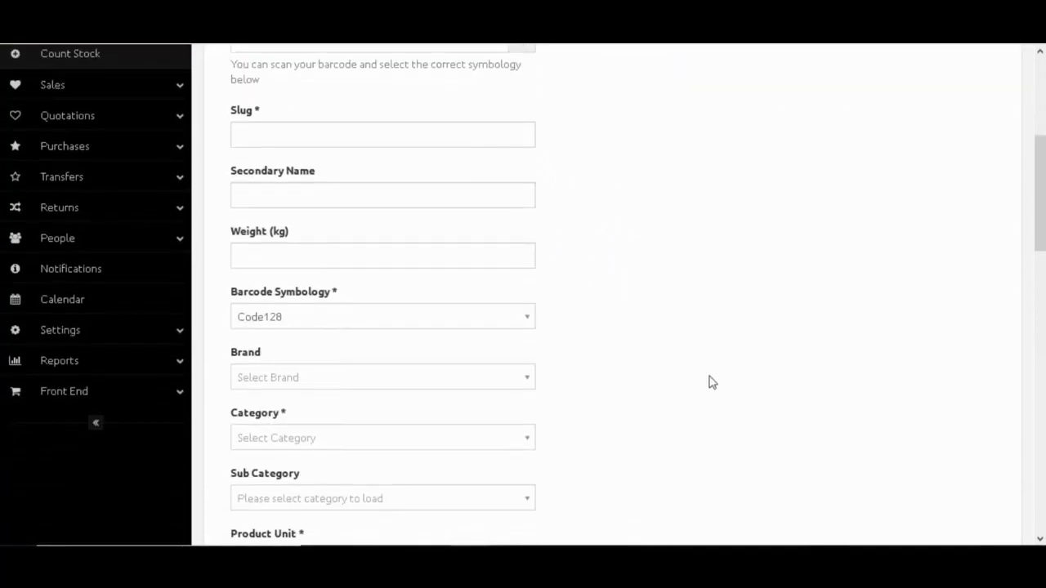
scroll(660, 382, down, 1)
scroll(660, 382, down, 1)
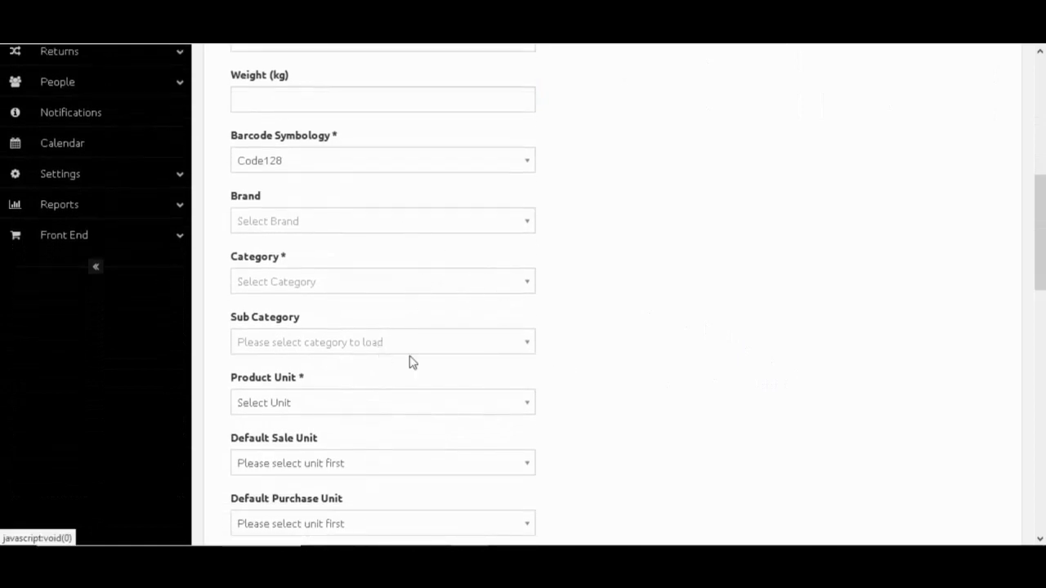
scroll(399, 360, down, 2)
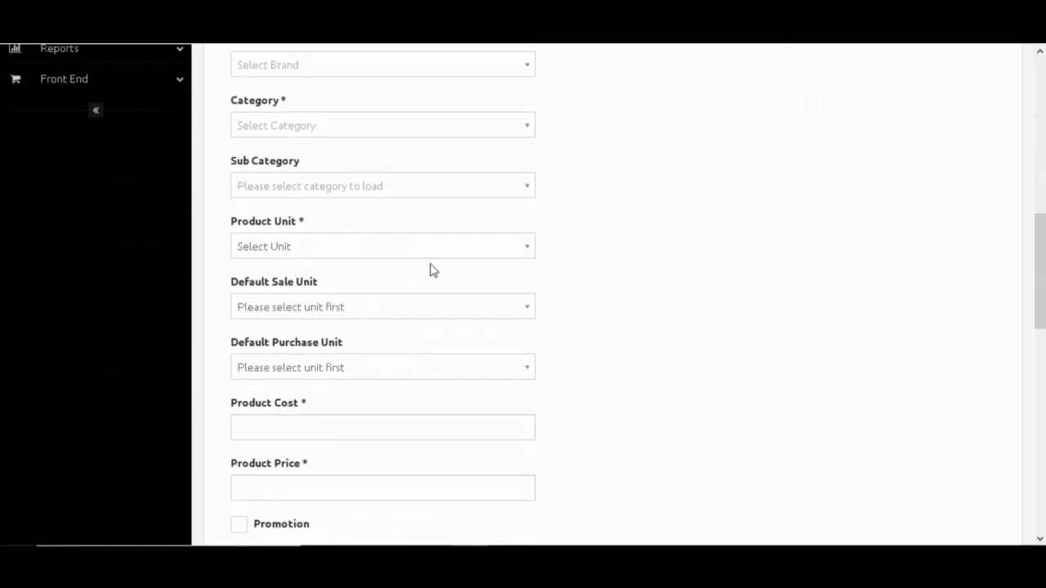
scroll(403, 327, down, 2)
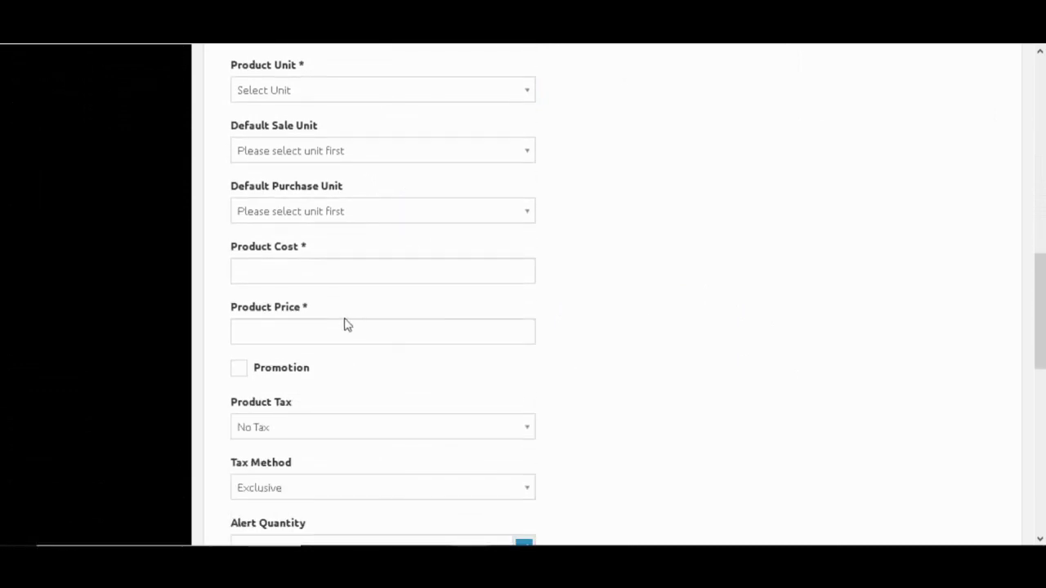
scroll(645, 422, down, 5)
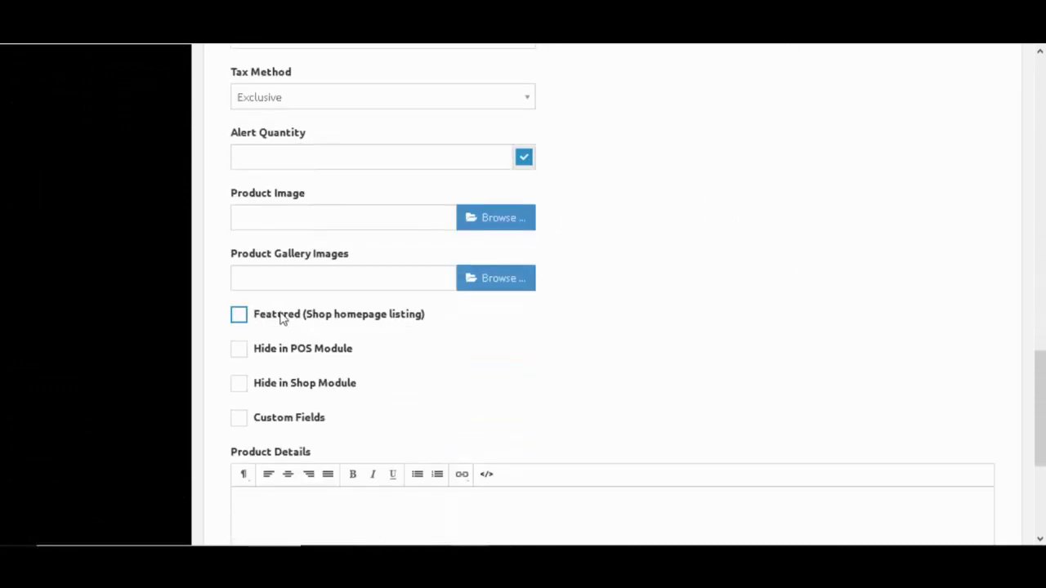
scroll(563, 335, down, 2)
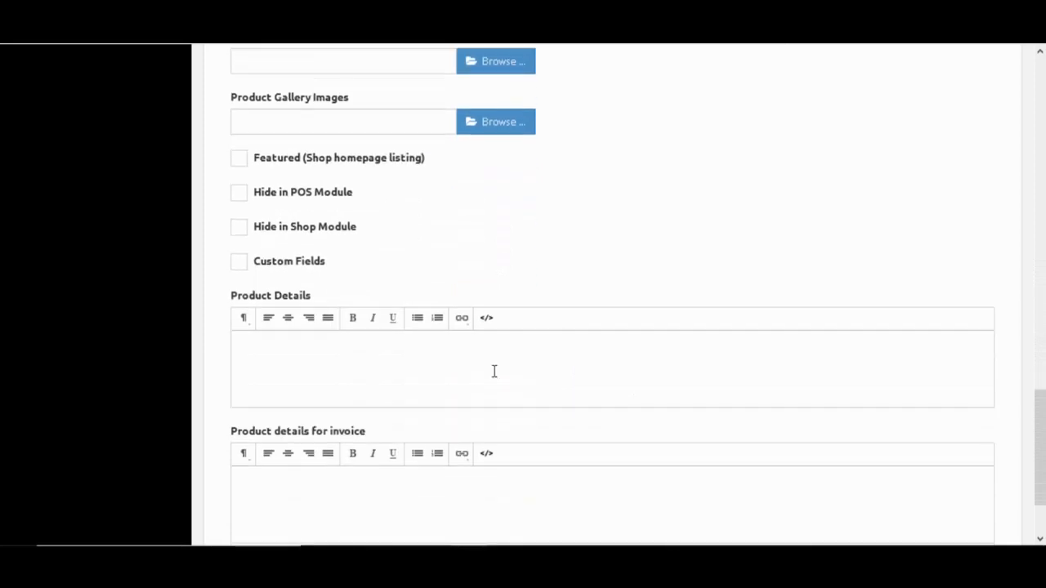
scroll(520, 388, down, 1)
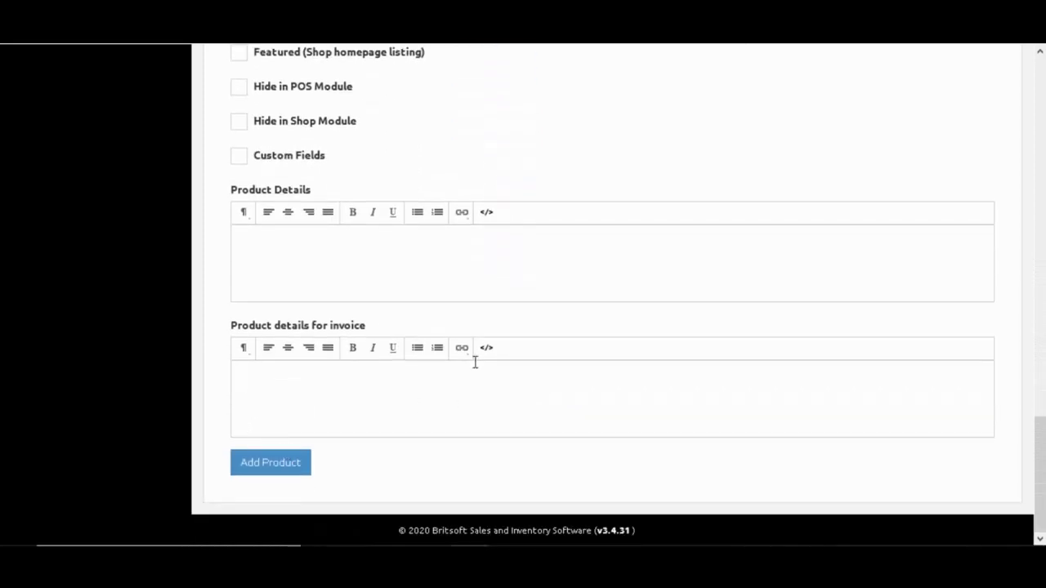
scroll(595, 290, up, 15)
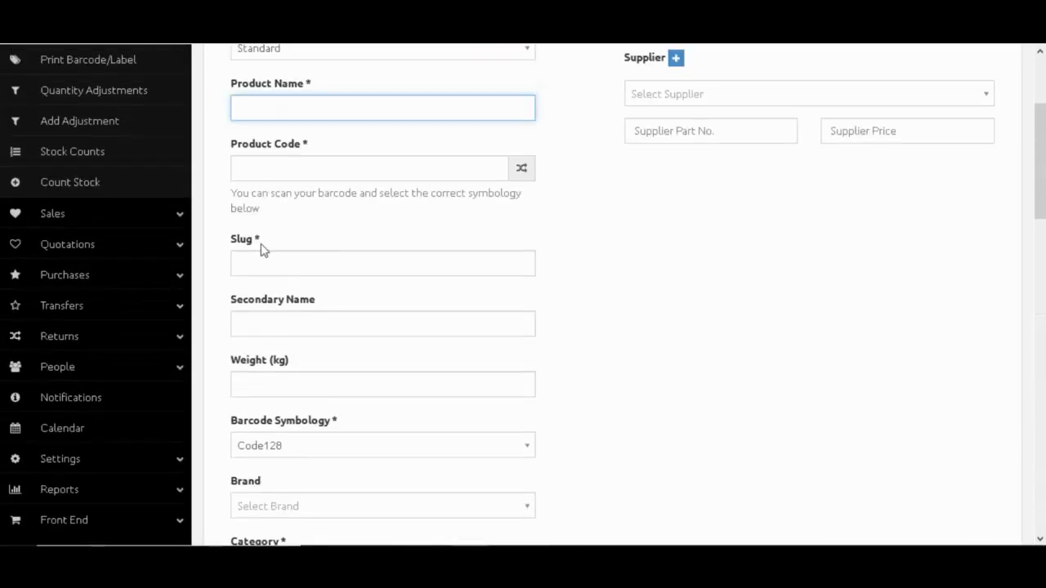
scroll(163, 196, up, 3)
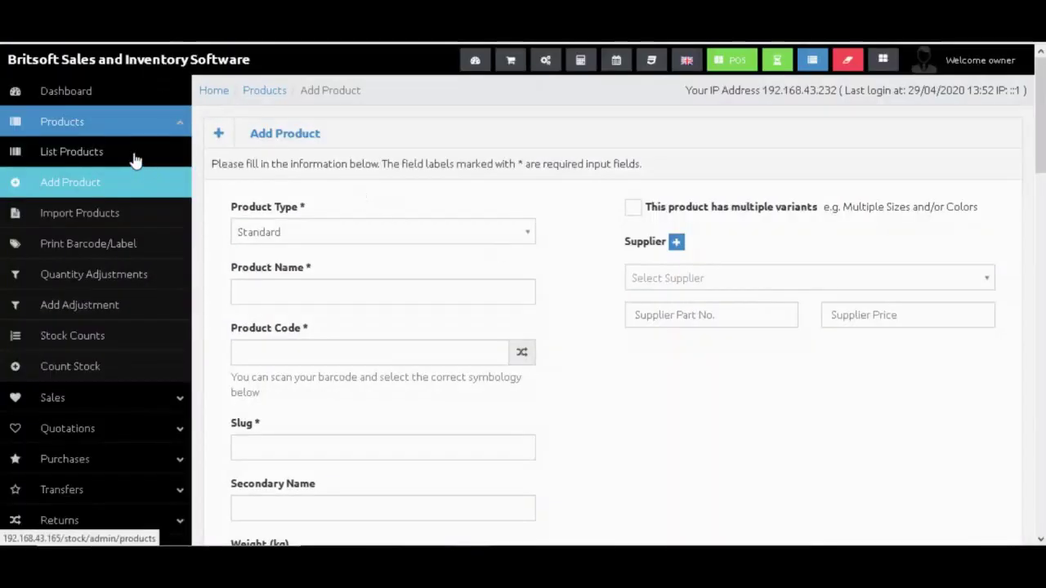
Open the product list and examine the Acer Core i5 Laptop's details, warehouse quantities and available actions.
click(135, 158)
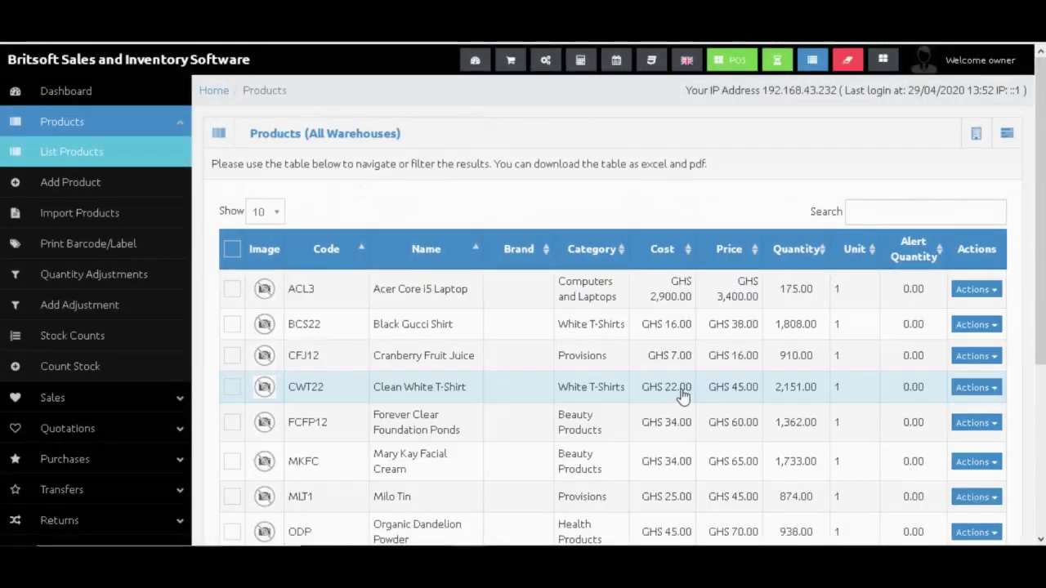
click(433, 292)
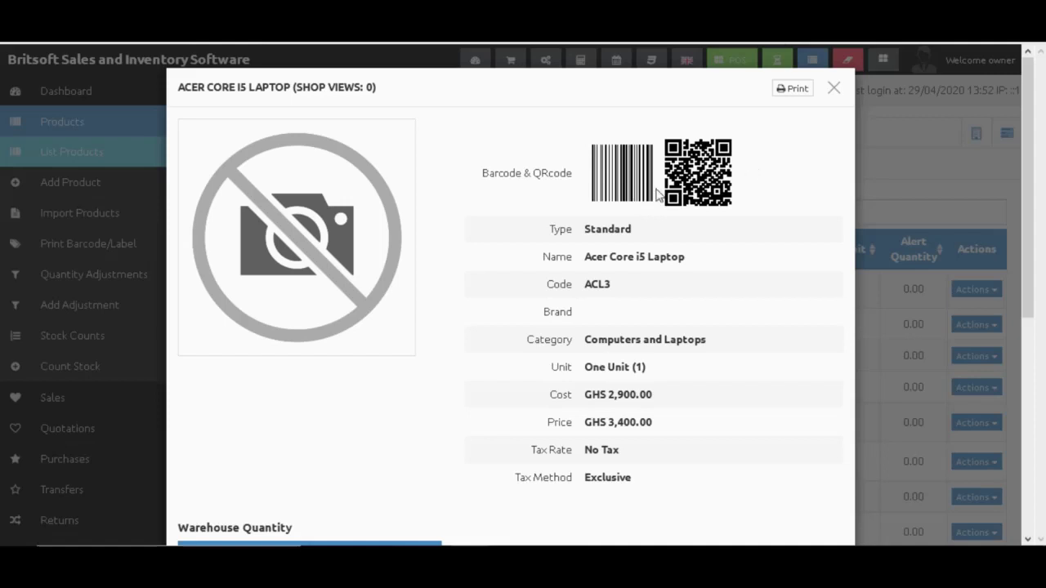
scroll(618, 304, down, 1)
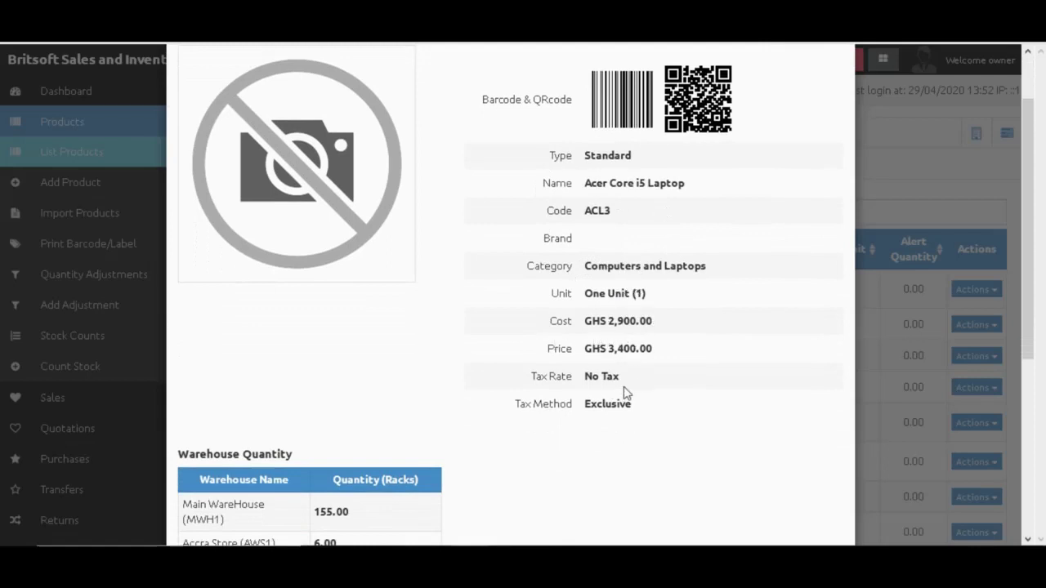
scroll(625, 393, down, 1)
scroll(602, 400, down, 2)
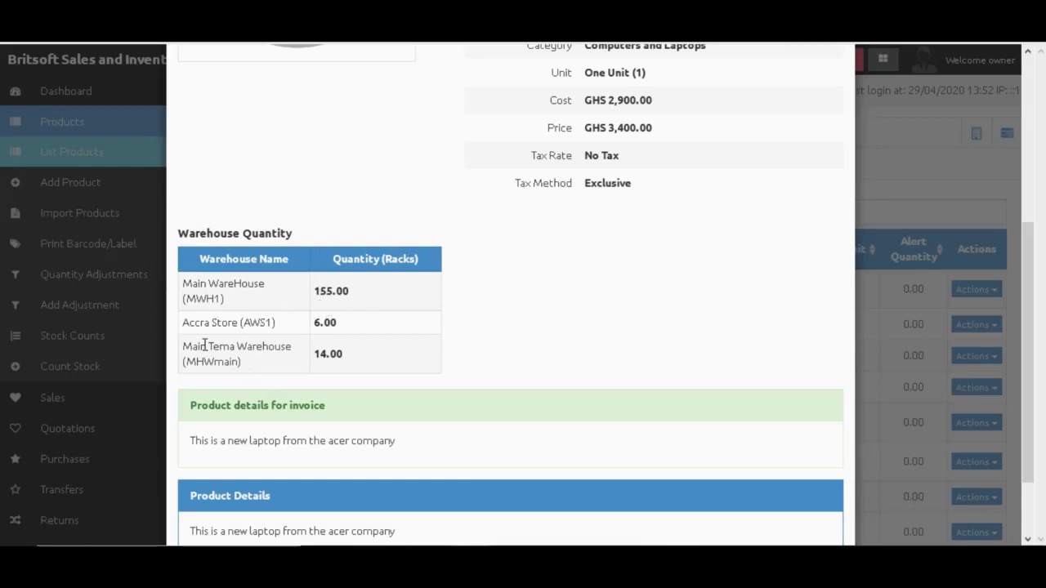
scroll(431, 375, down, 2)
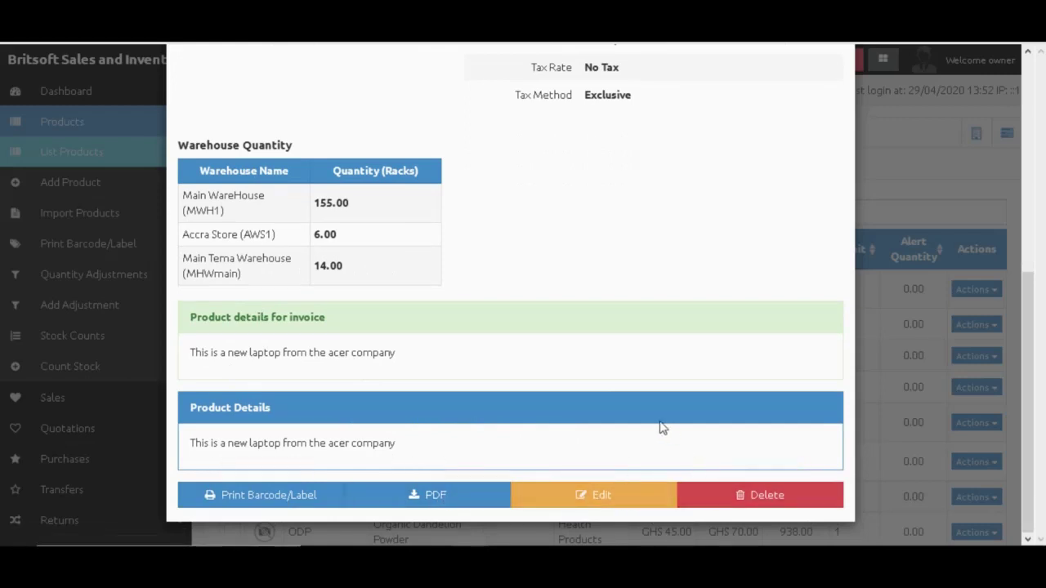
scroll(661, 427, up, 3)
scroll(662, 427, up, 2)
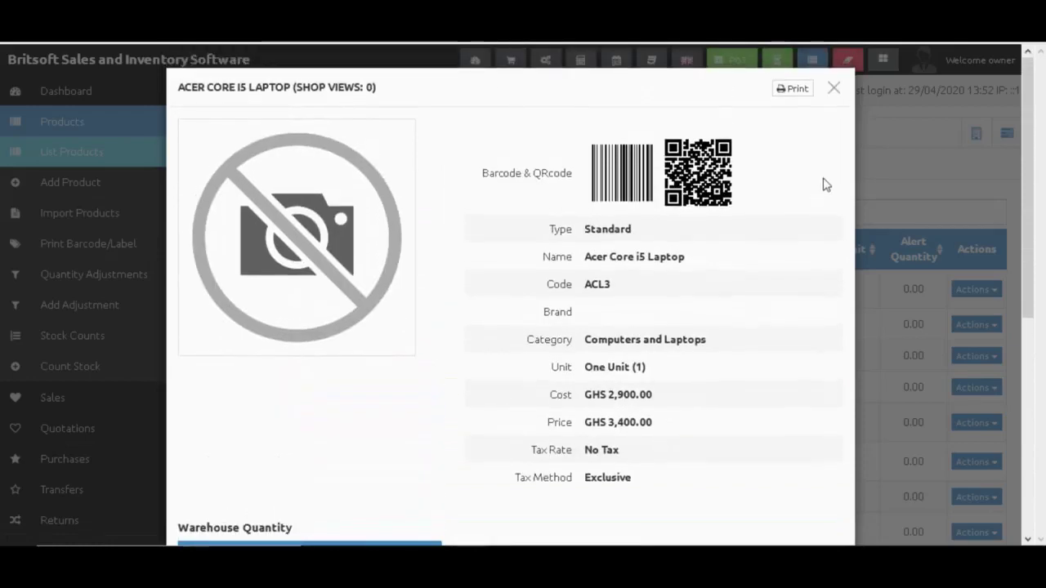
click(832, 90)
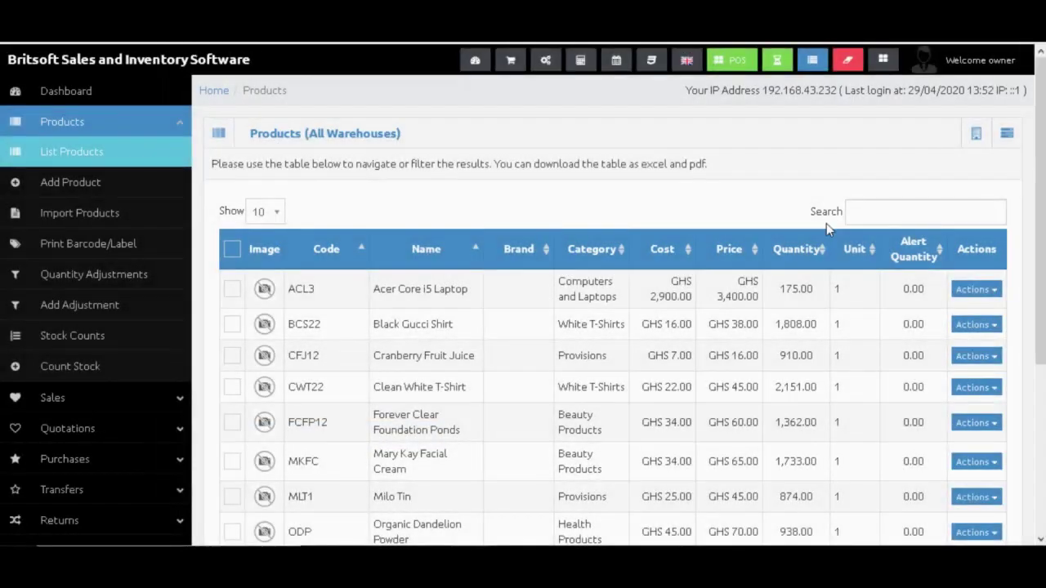
click(995, 292)
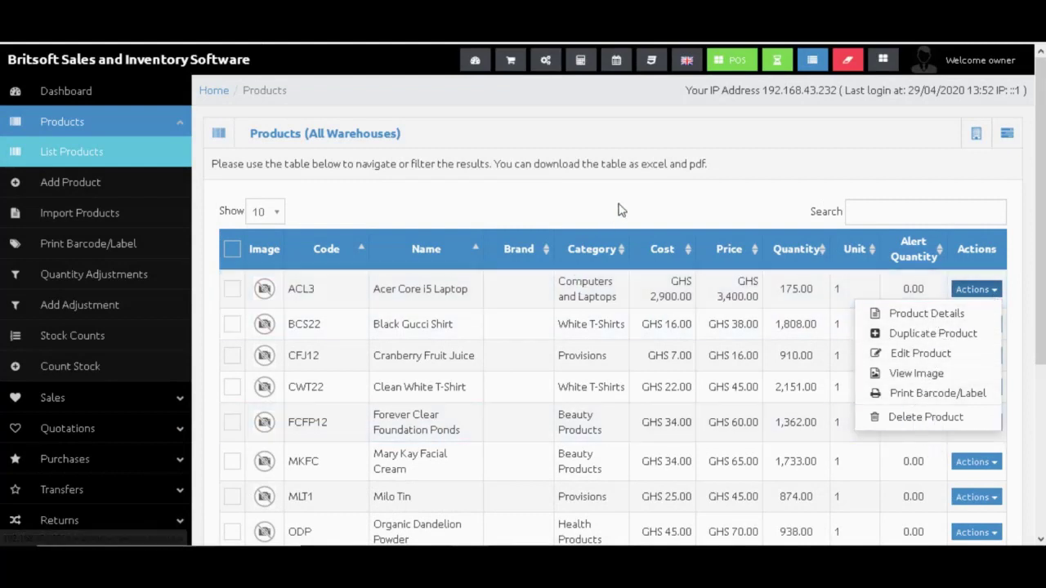
click(618, 210)
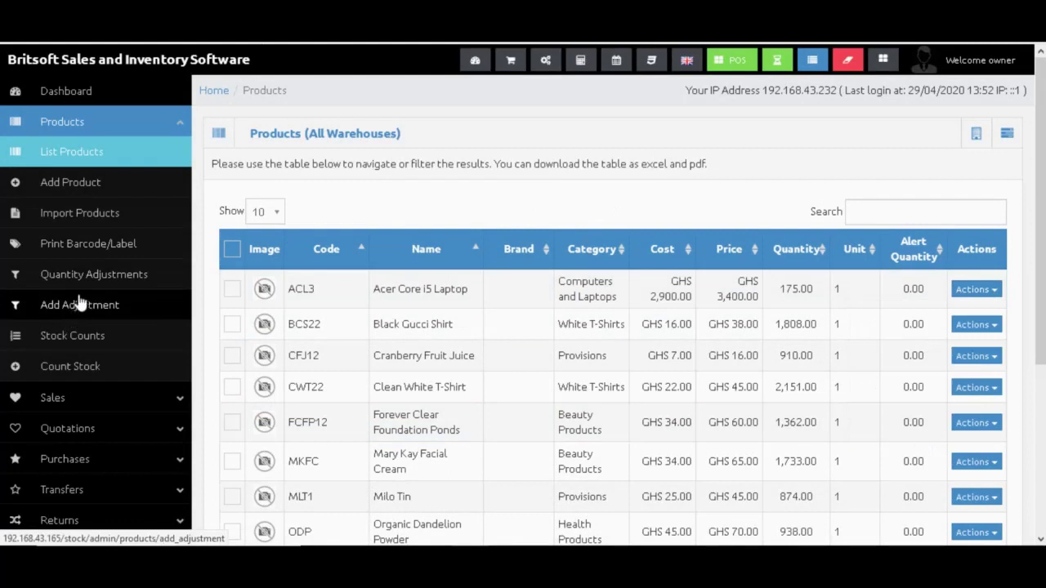
Expand the settings section and look through its entries, from system settings to tax rates, warehouses and backups.
scroll(139, 266, down, 3)
scroll(163, 253, up, 2)
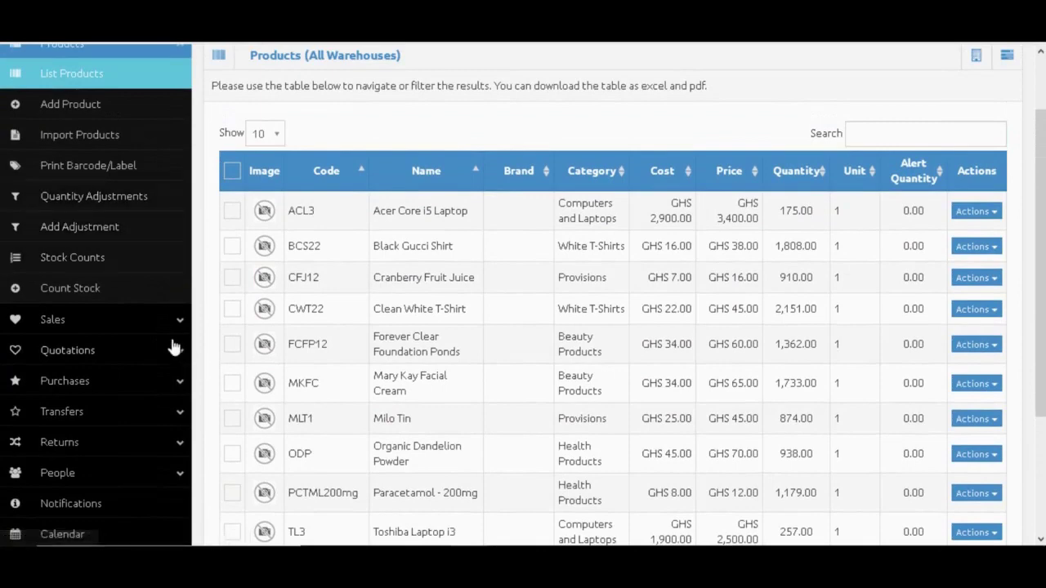
scroll(175, 303, down, 2)
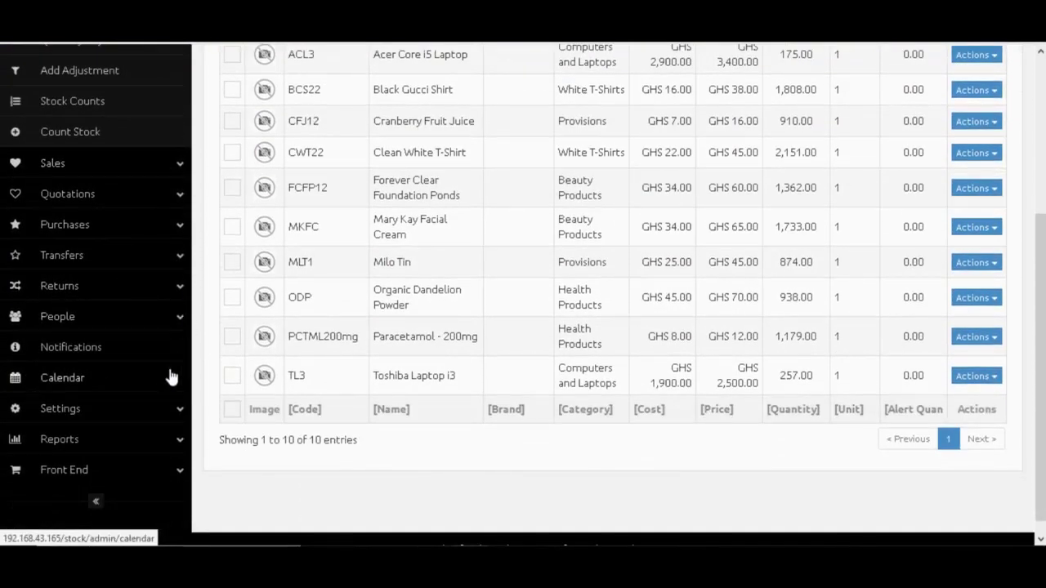
scroll(170, 376, down, 1)
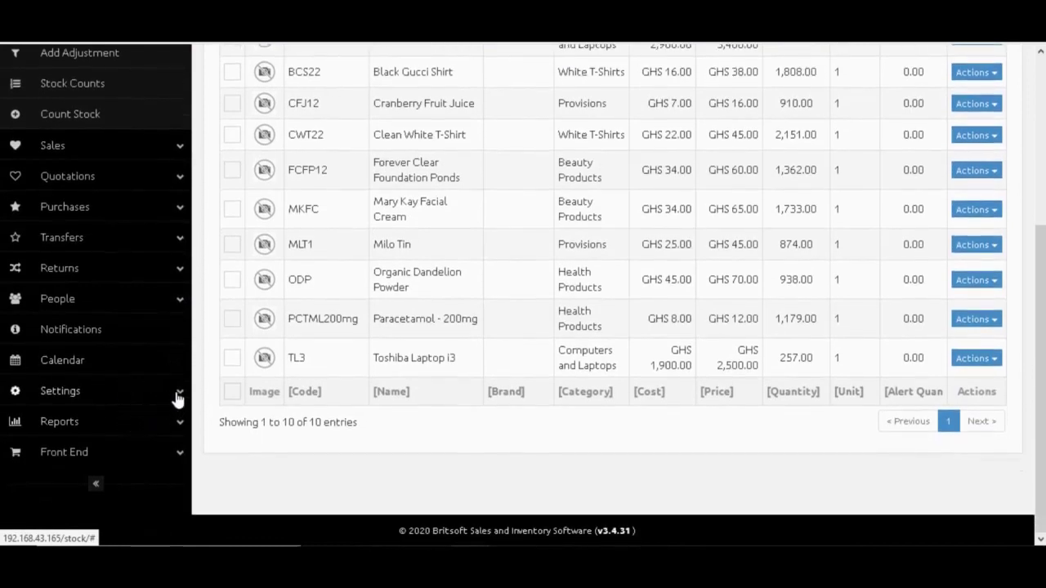
click(178, 398)
scroll(168, 419, down, 3)
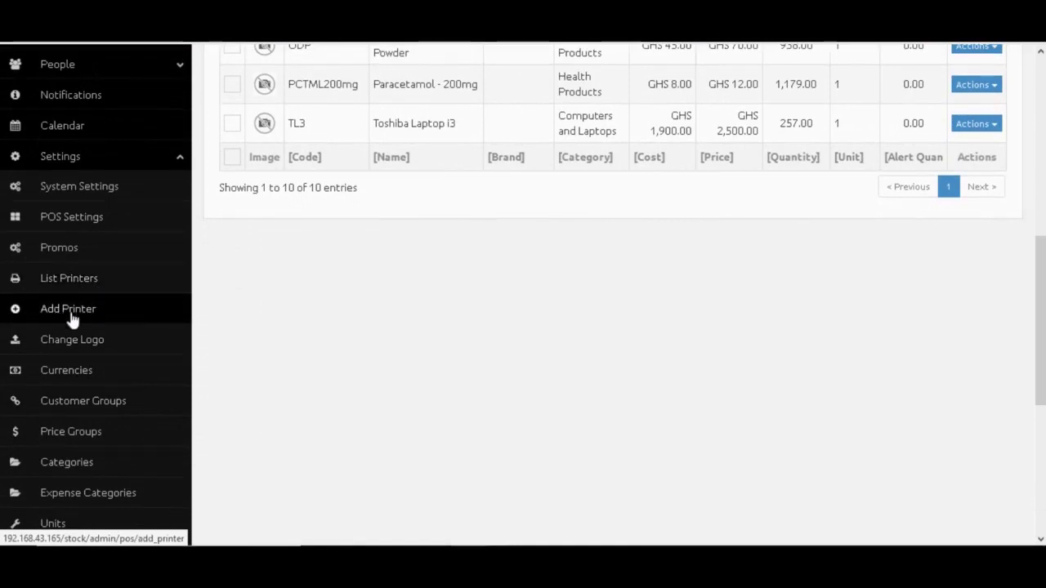
scroll(151, 327, down, 1)
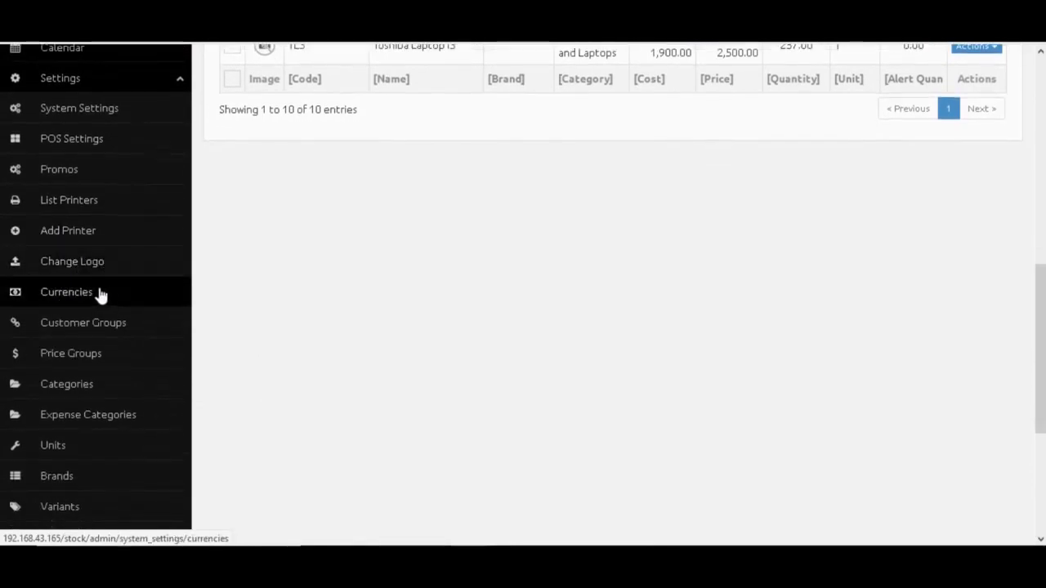
scroll(145, 328, down, 1)
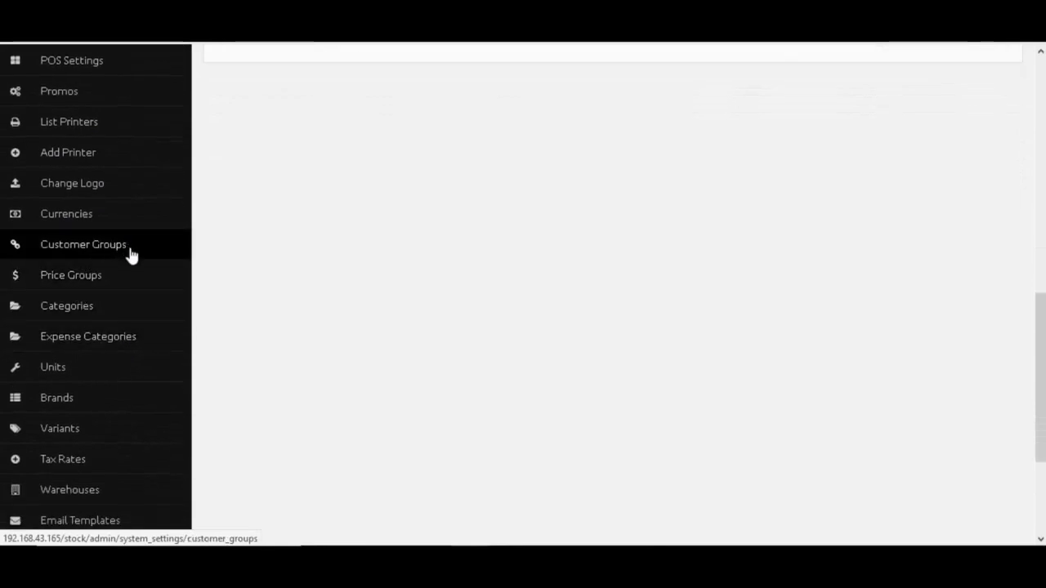
scroll(155, 278, down, 1)
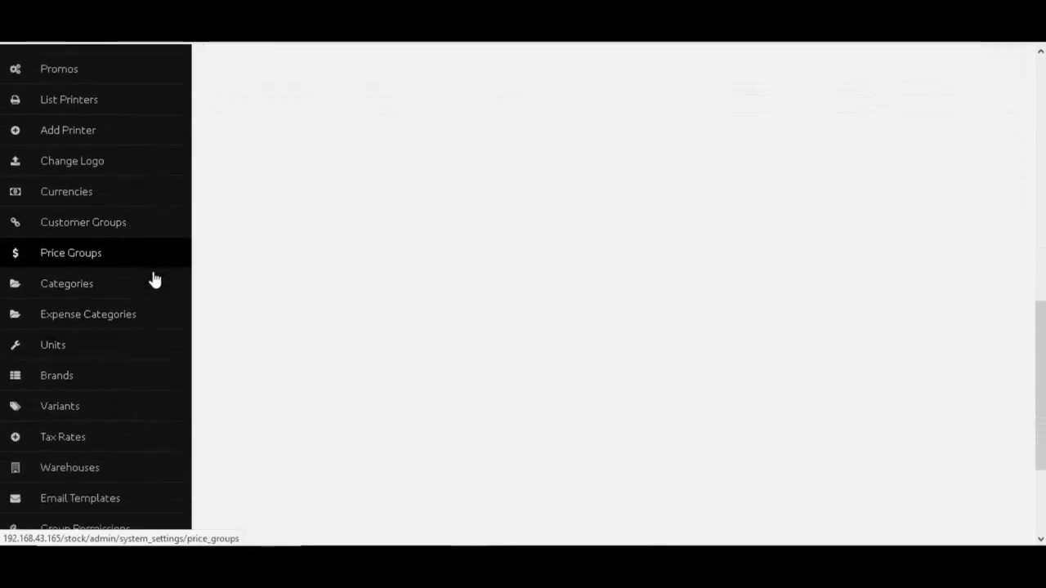
scroll(160, 282, down, 1)
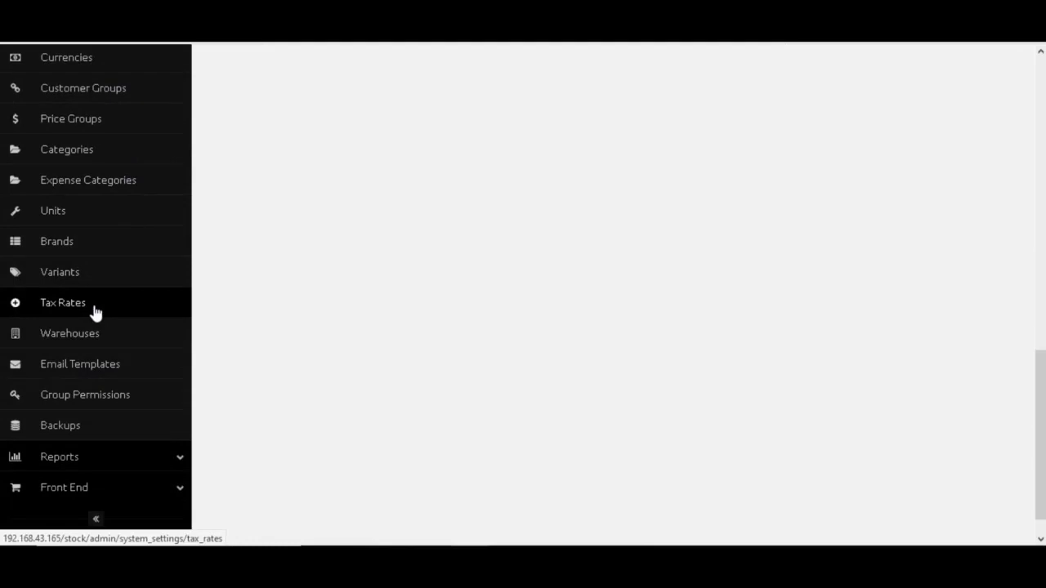
scroll(291, 334, down, 1)
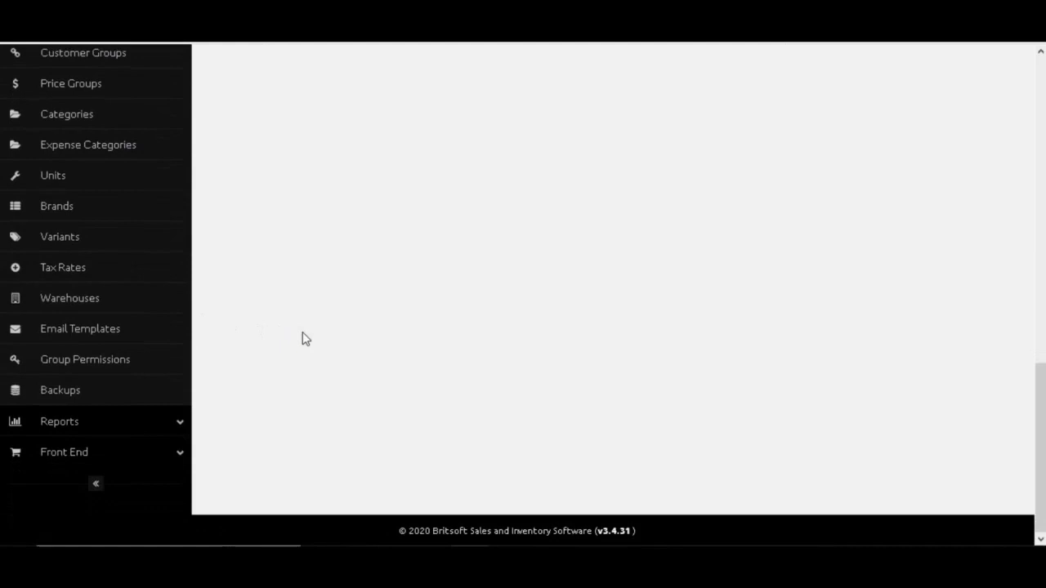
Look through the product-related settings, open the warehouse list and examine the configured warehouses.
scroll(121, 310, up, 4)
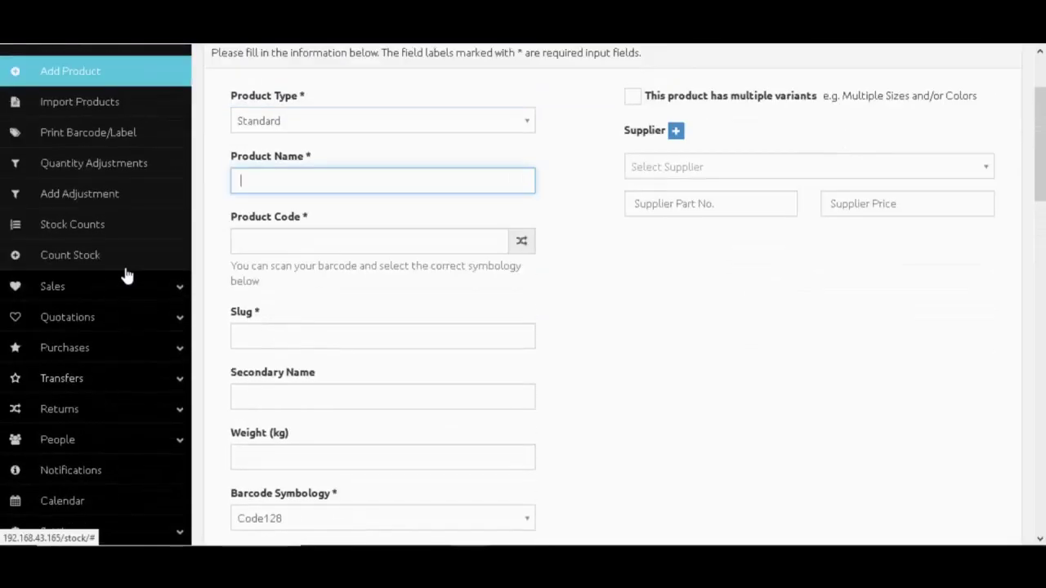
scroll(127, 363, down, 2)
click(112, 407)
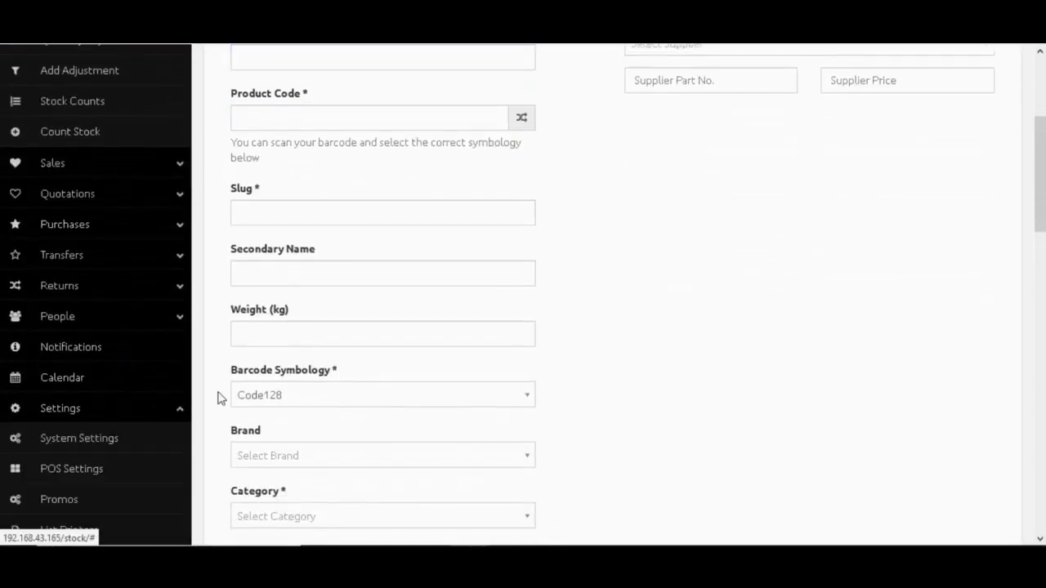
scroll(209, 411, down, 4)
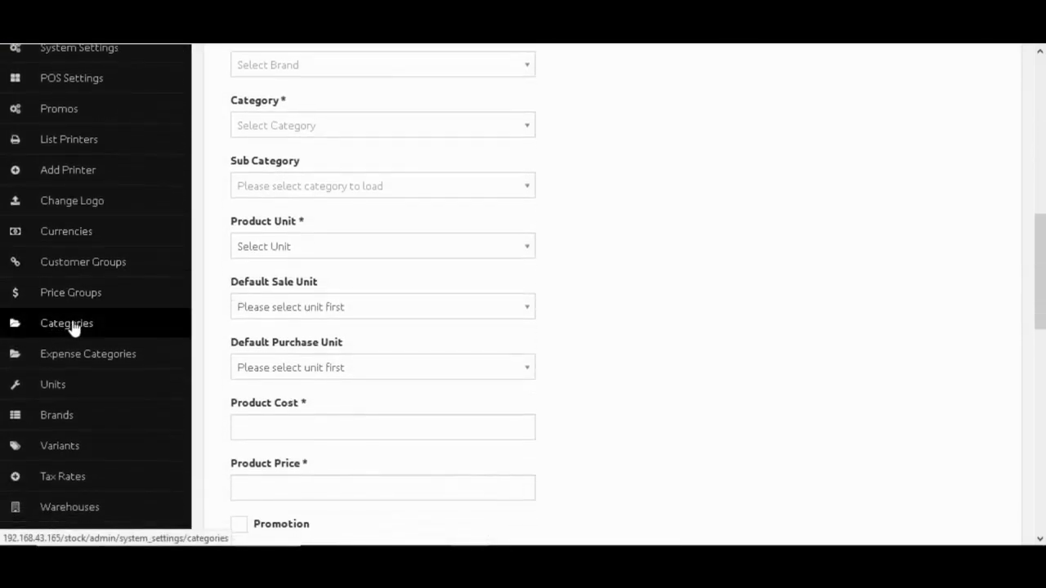
scroll(81, 403, down, 2)
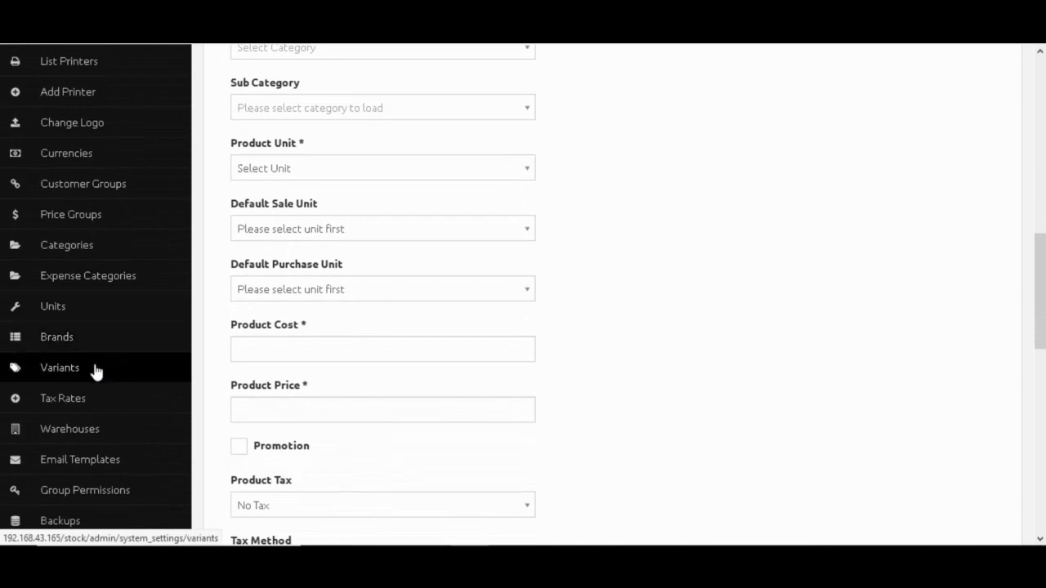
scroll(101, 386, down, 2)
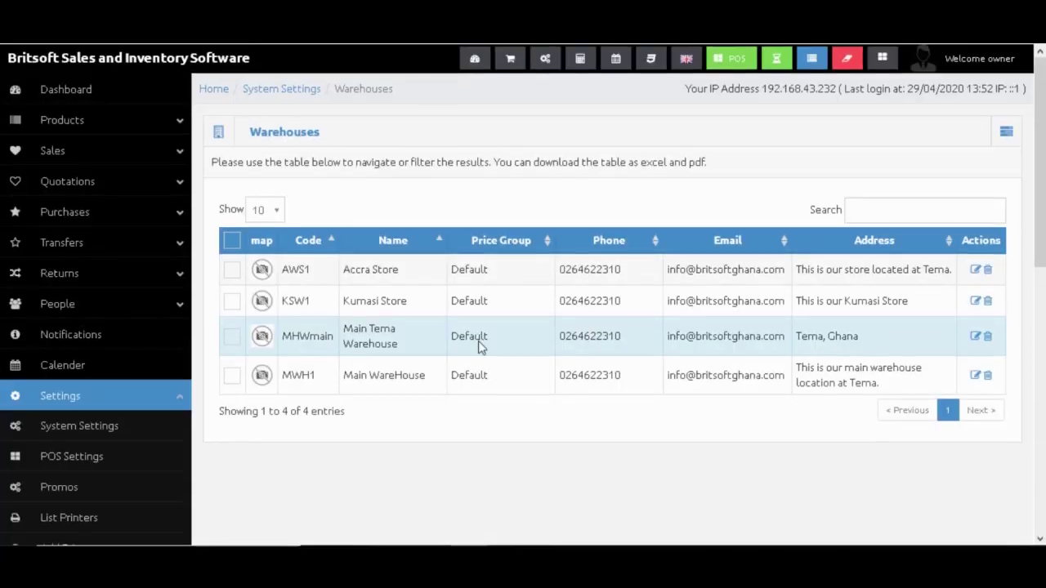
scroll(425, 334, down, 1)
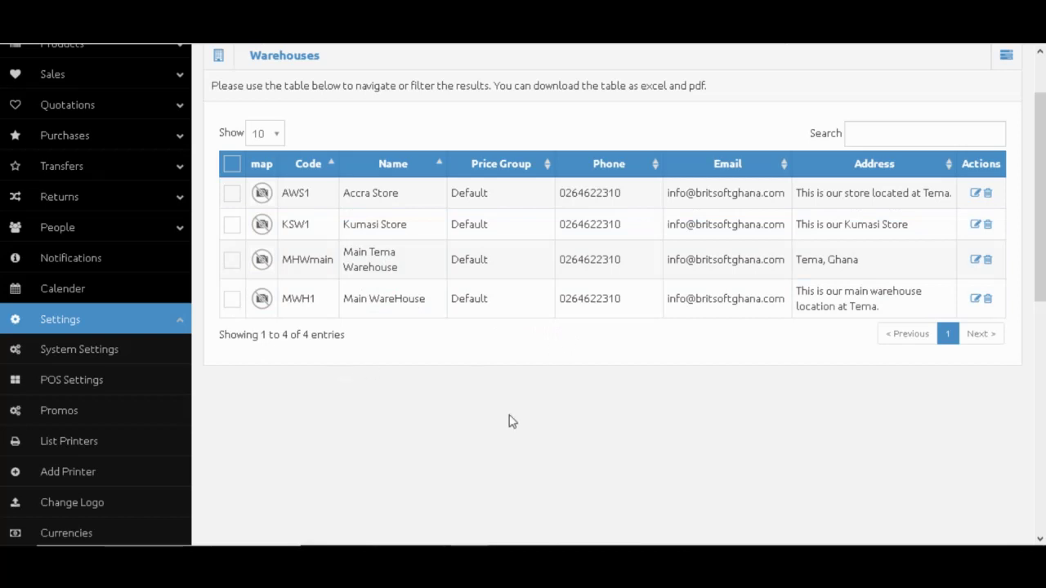
Open the system settings and examine the site configuration and product options.
click(147, 353)
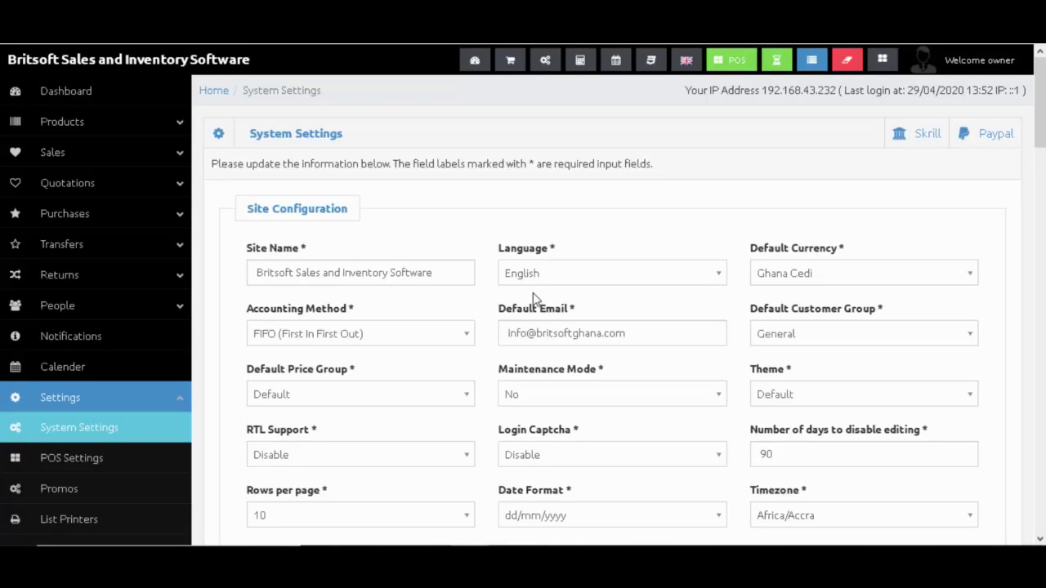
scroll(533, 299, down, 2)
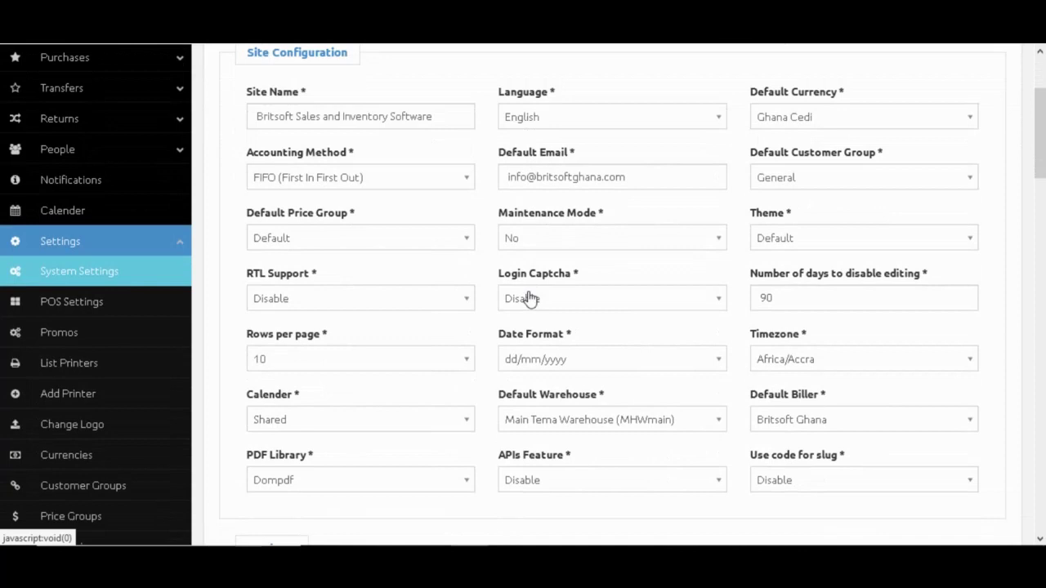
scroll(529, 298, down, 2)
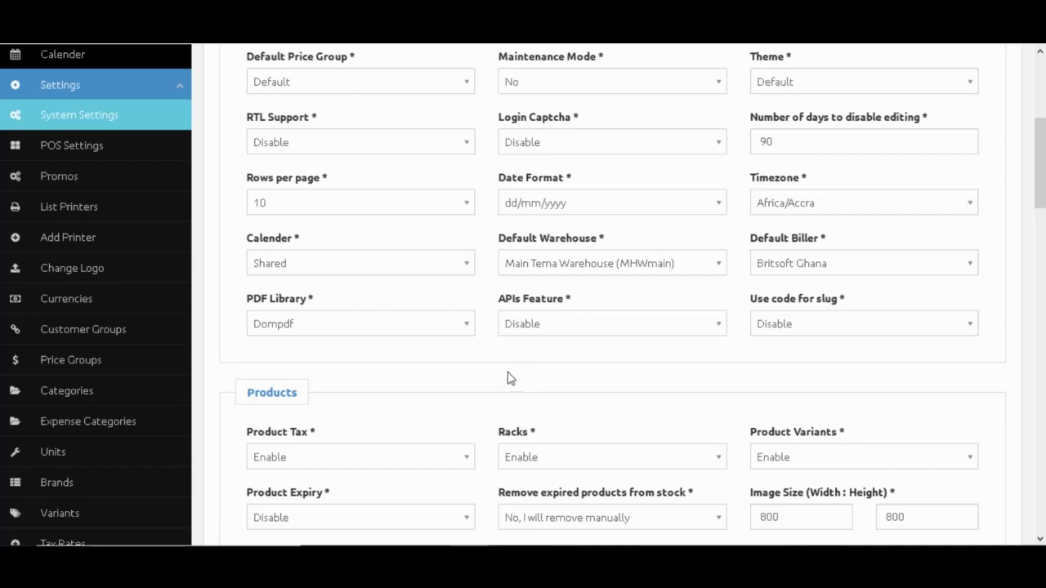
scroll(130, 399, down, 2)
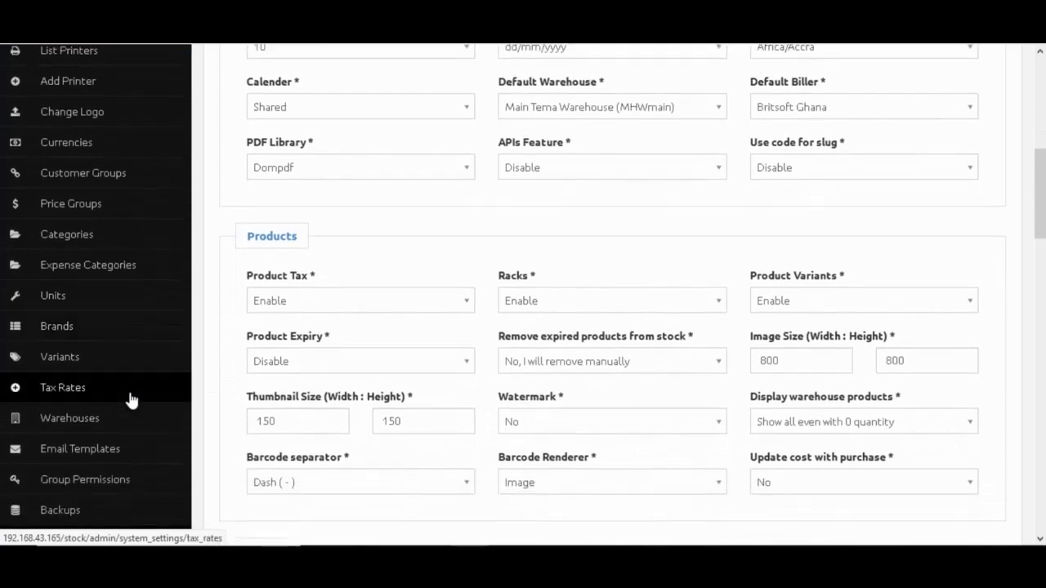
scroll(131, 399, down, 2)
scroll(131, 400, up, 8)
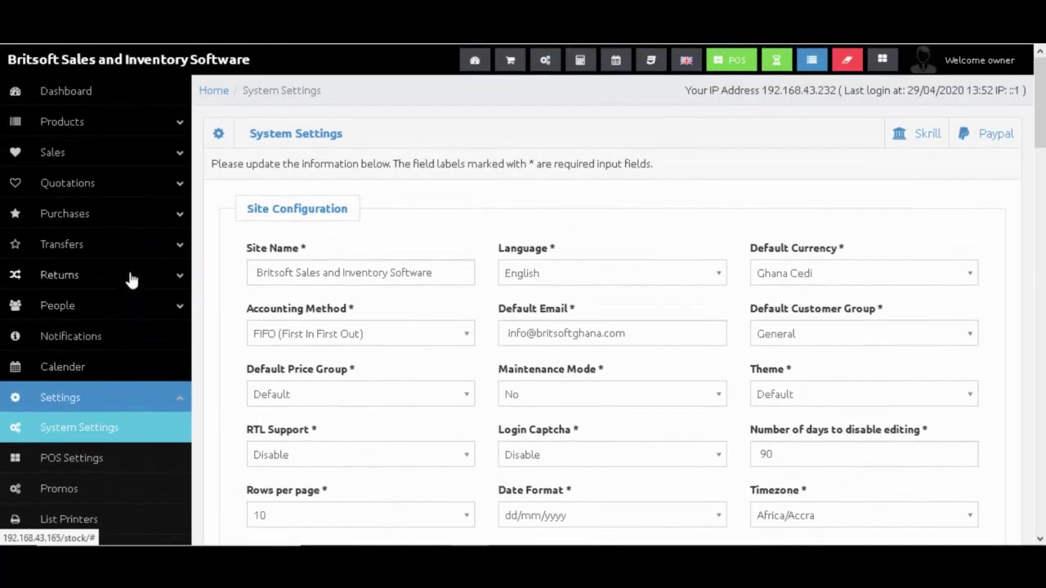
Open the form for adding a purchase and choose Main Tema Warehouse as the receiving warehouse.
click(150, 216)
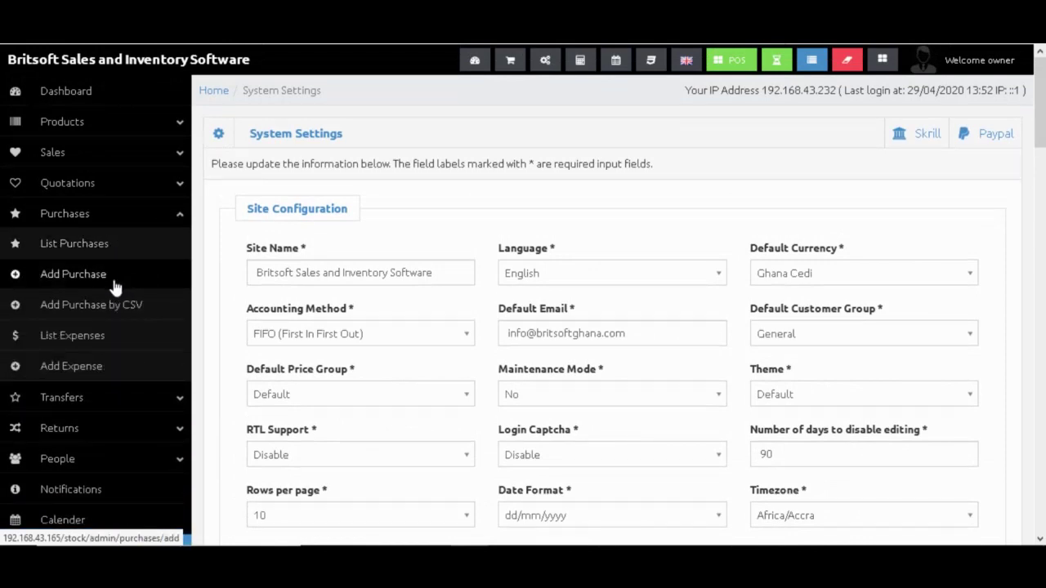
click(116, 288)
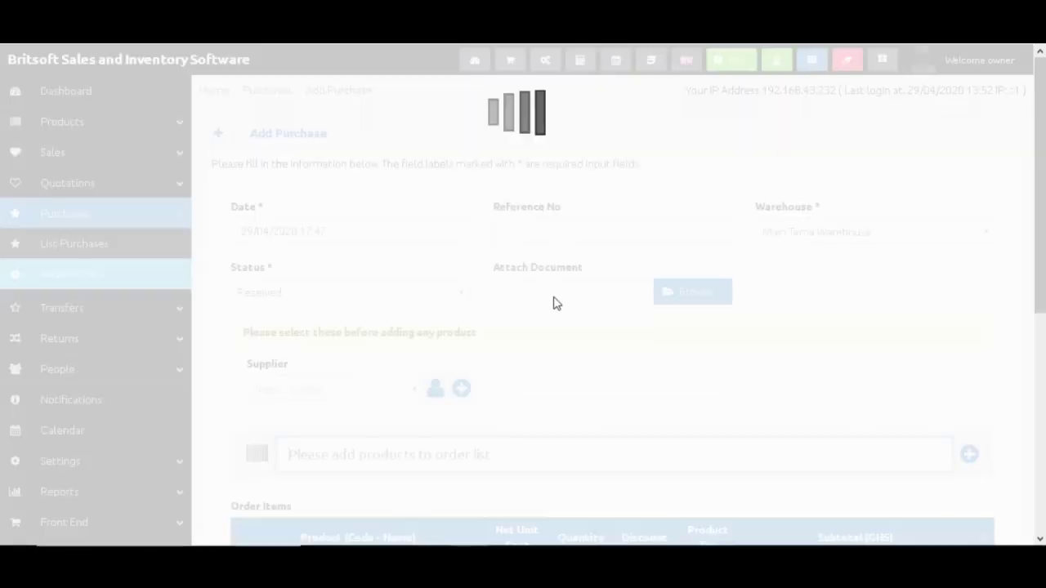
scroll(554, 304, down, 2)
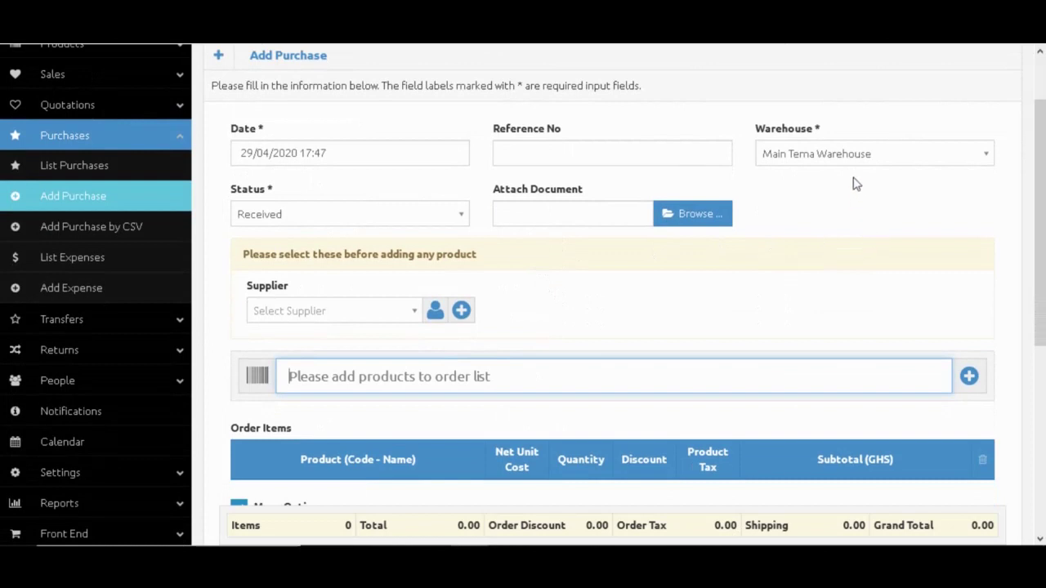
click(844, 160)
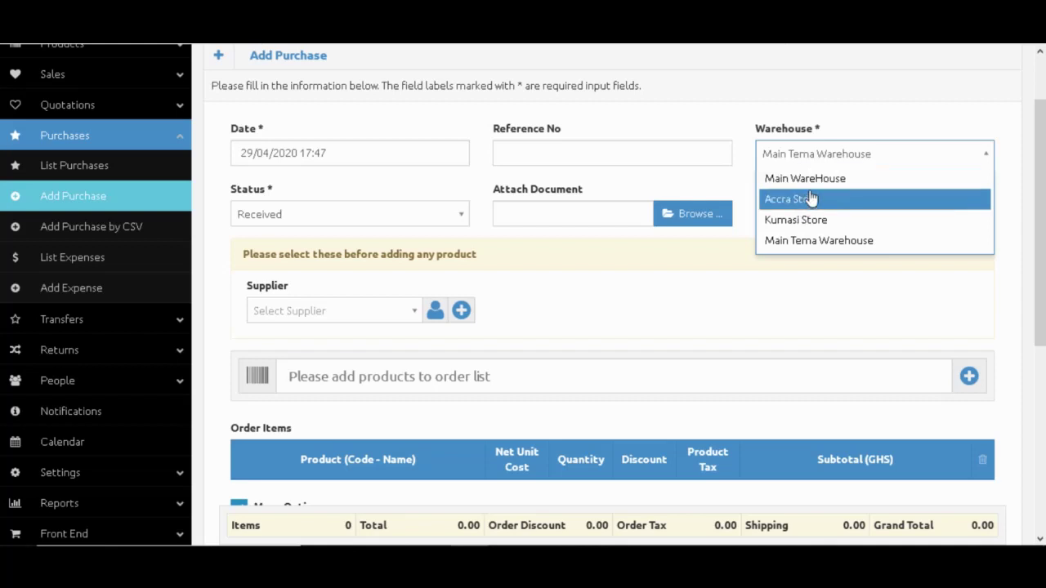
click(821, 243)
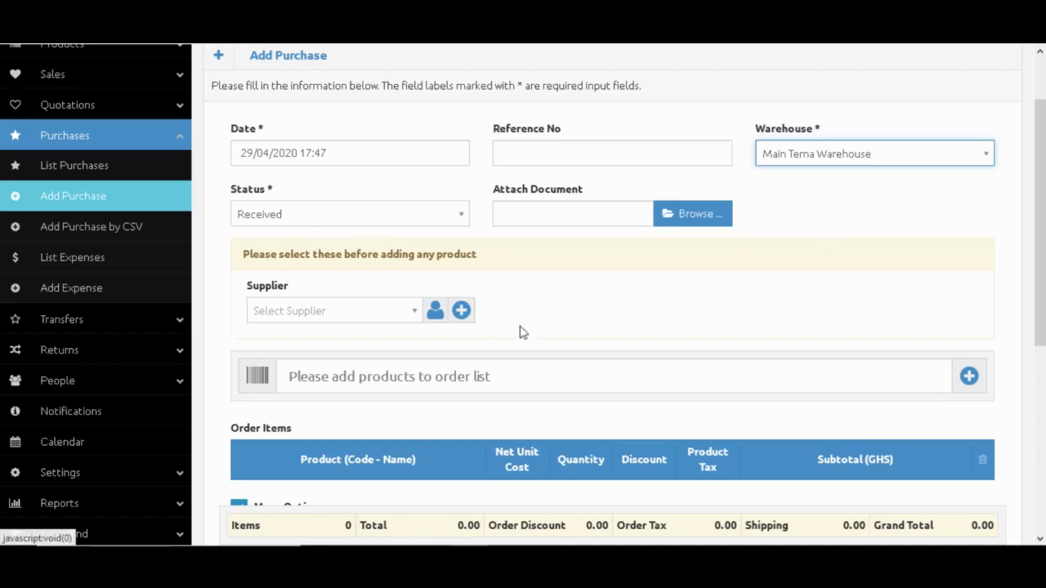
Search the suppliers for "uk" and select Top General Goods as the purchase's supplier.
click(390, 314)
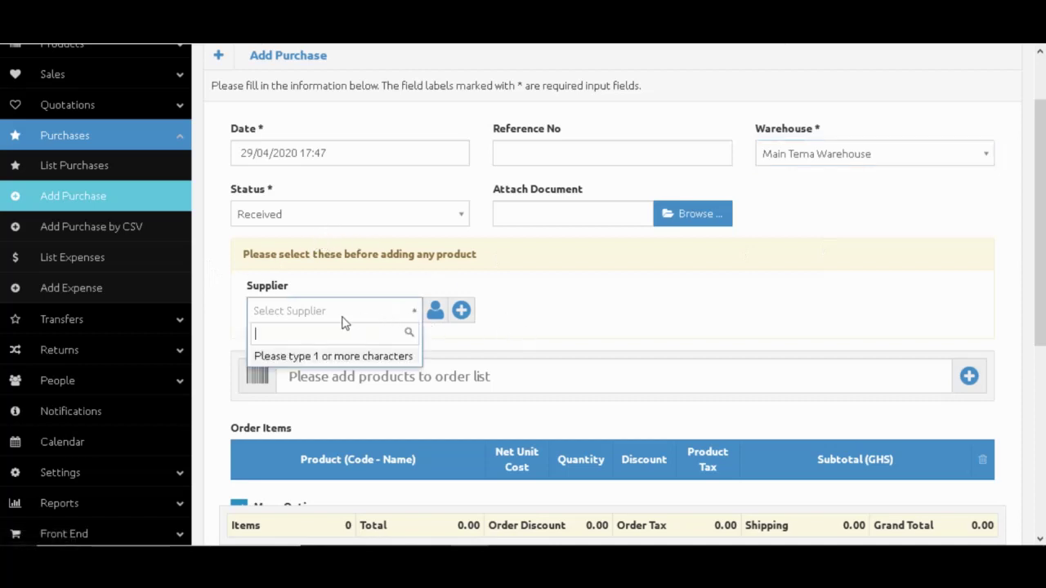
text(uk)
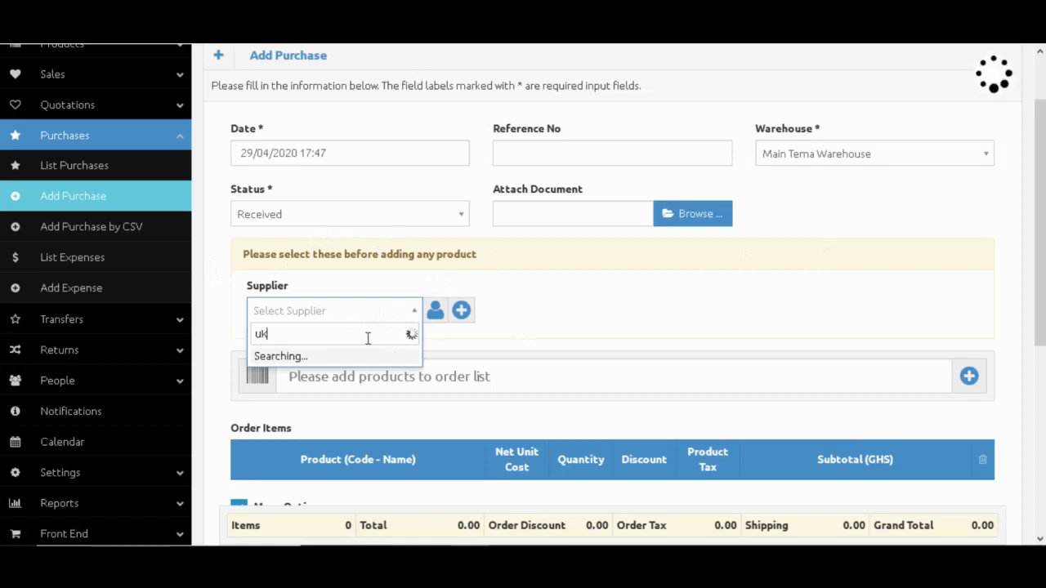
click(311, 366)
Search the products for "b" and add Black Gucci Shirt (BCS22) to the order items.
click(460, 385)
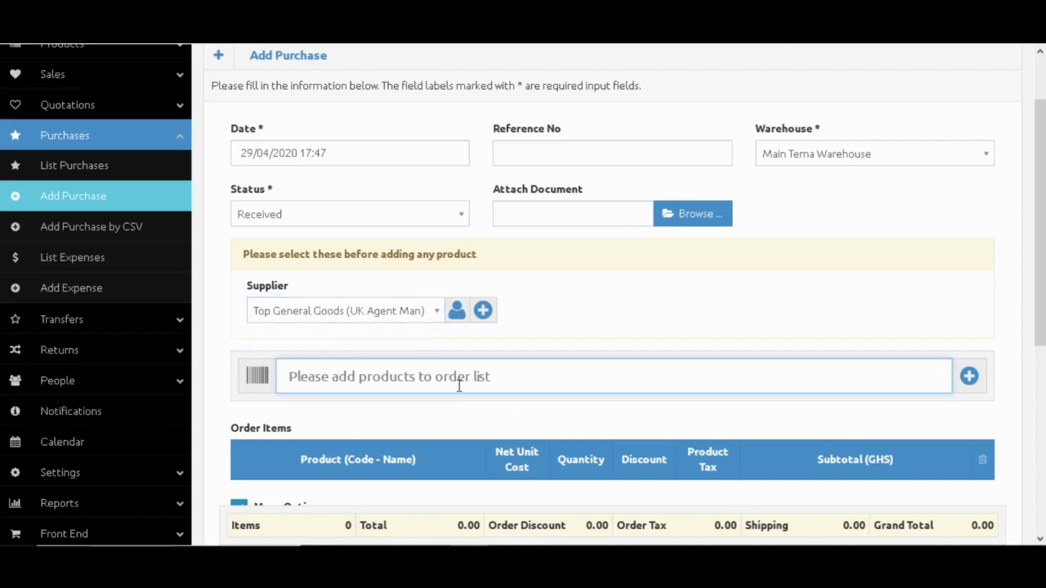
scroll(459, 386, down, 2)
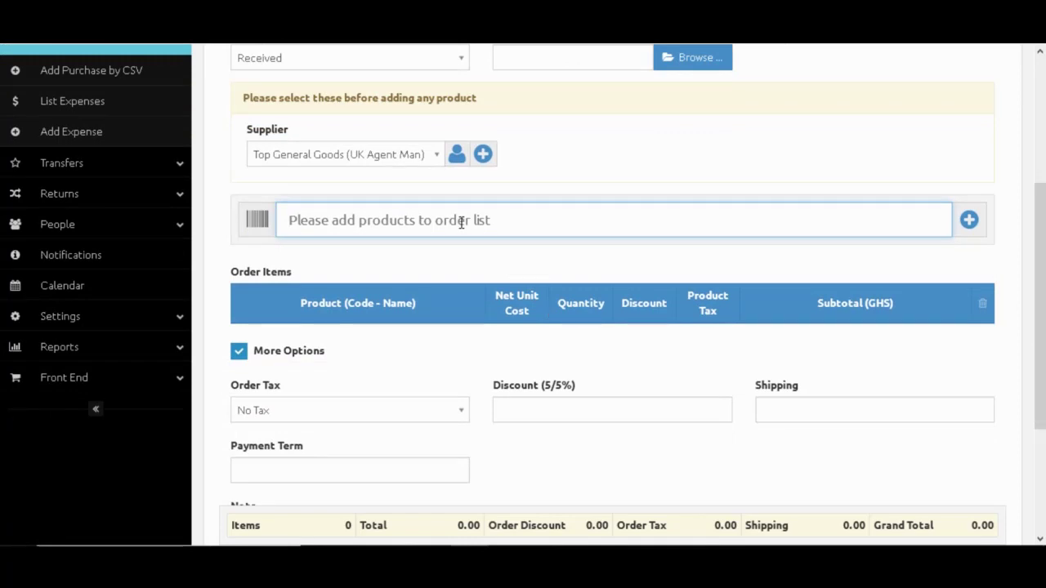
text(b)
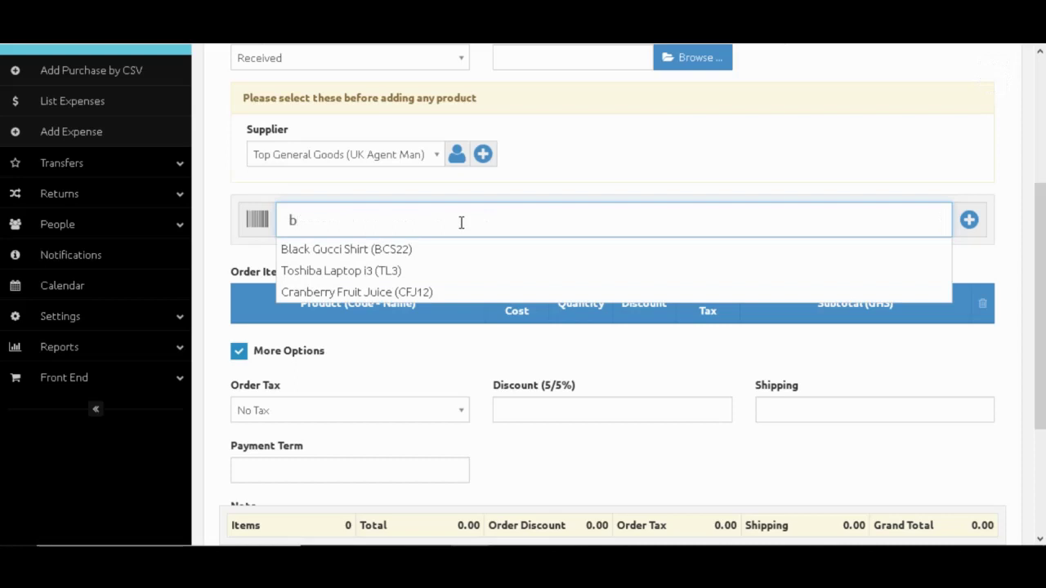
click(421, 250)
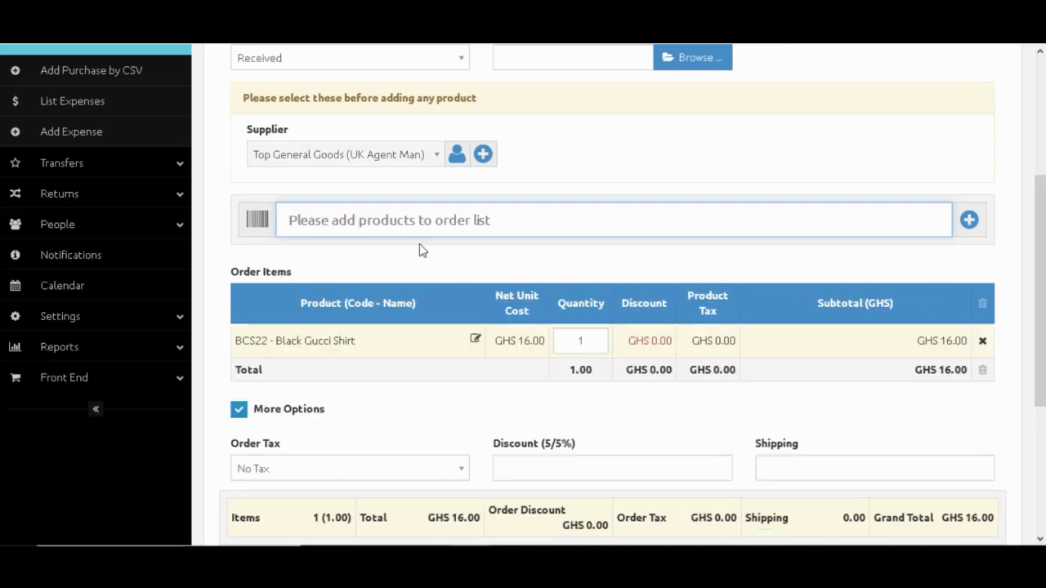
Set the Black Gucci Shirt's order quantity to 700 and review the purchase form's remaining options.
click(578, 340)
drag(579, 340, 595, 340)
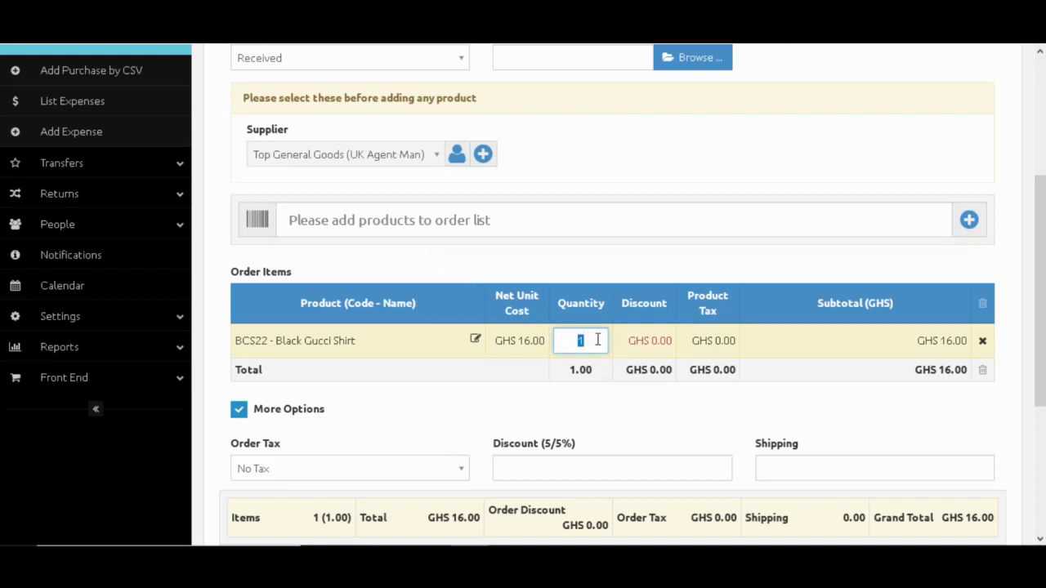
text(700)
key(Return)
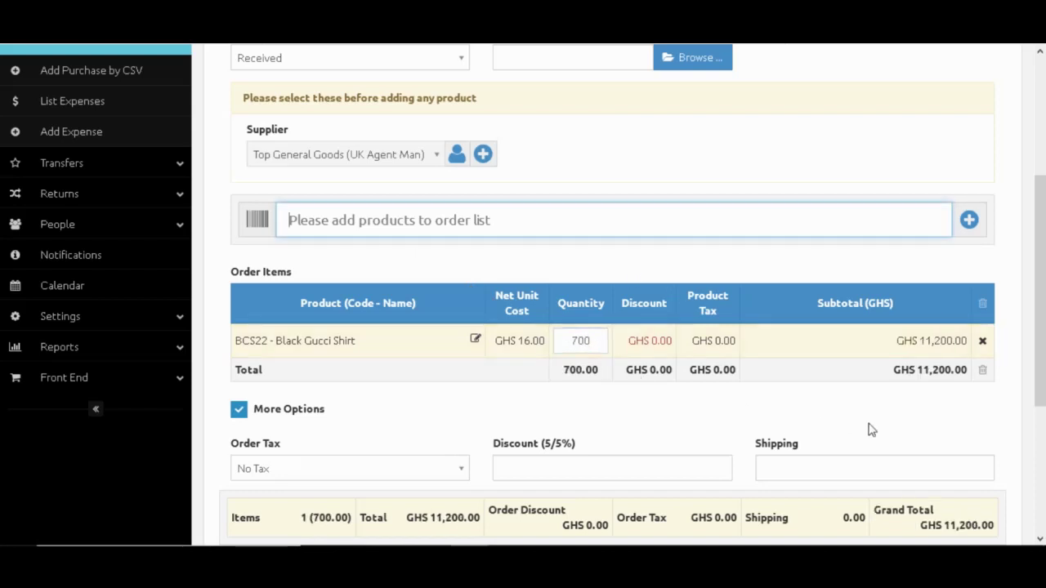
scroll(724, 408, down, 3)
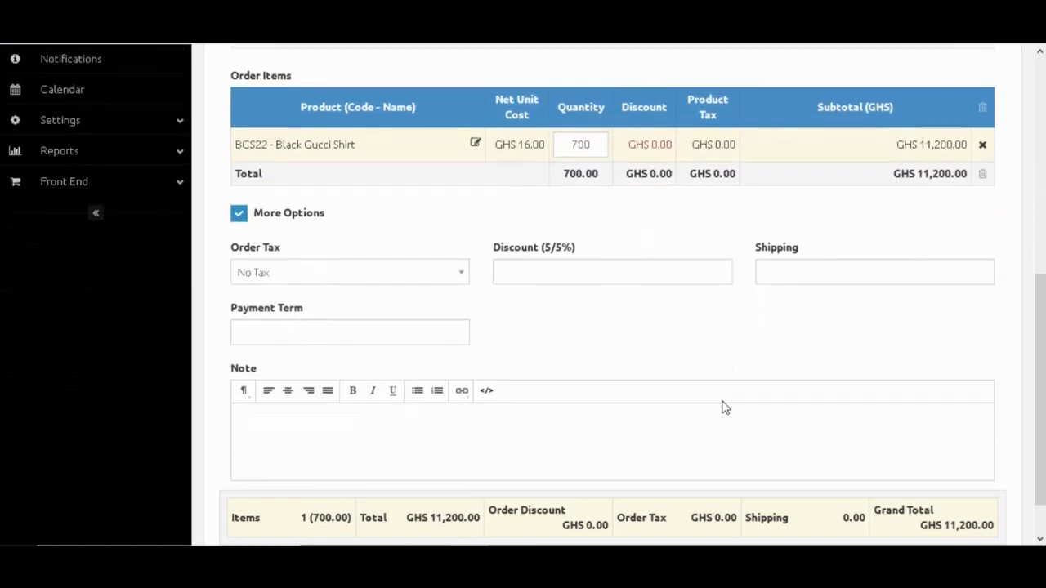
scroll(498, 322, up, 5)
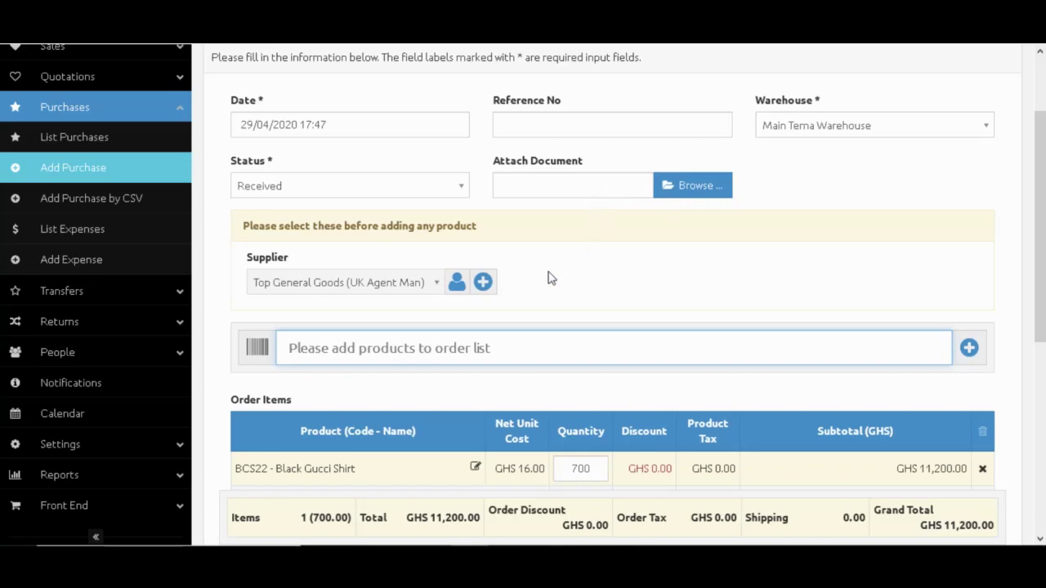
Review the completed purchase form, submit the purchase, and check it in the list of purchases.
scroll(708, 319, down, 2)
scroll(708, 319, up, 4)
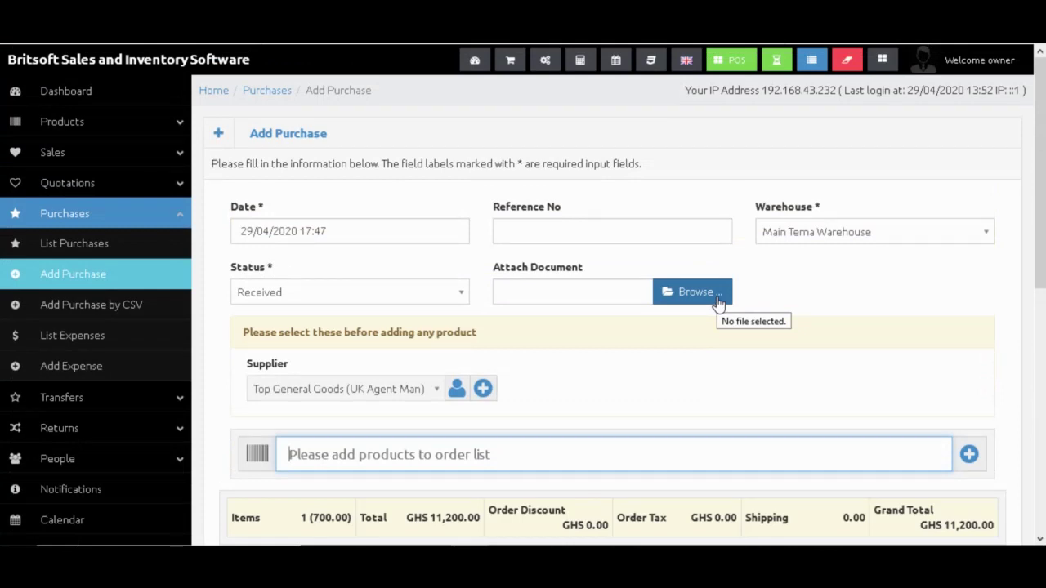
scroll(673, 308, down, 4)
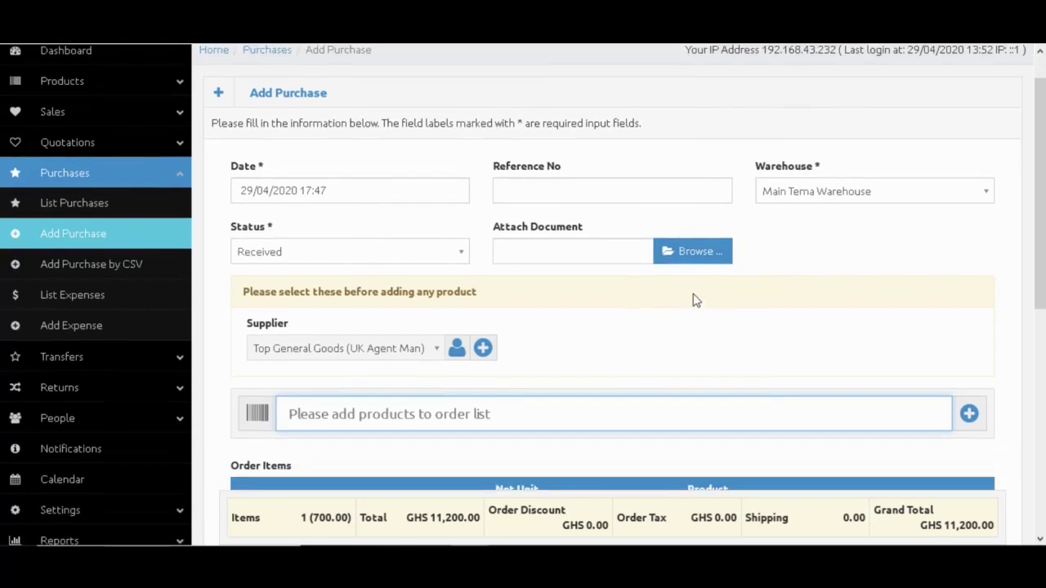
scroll(699, 364, down, 3)
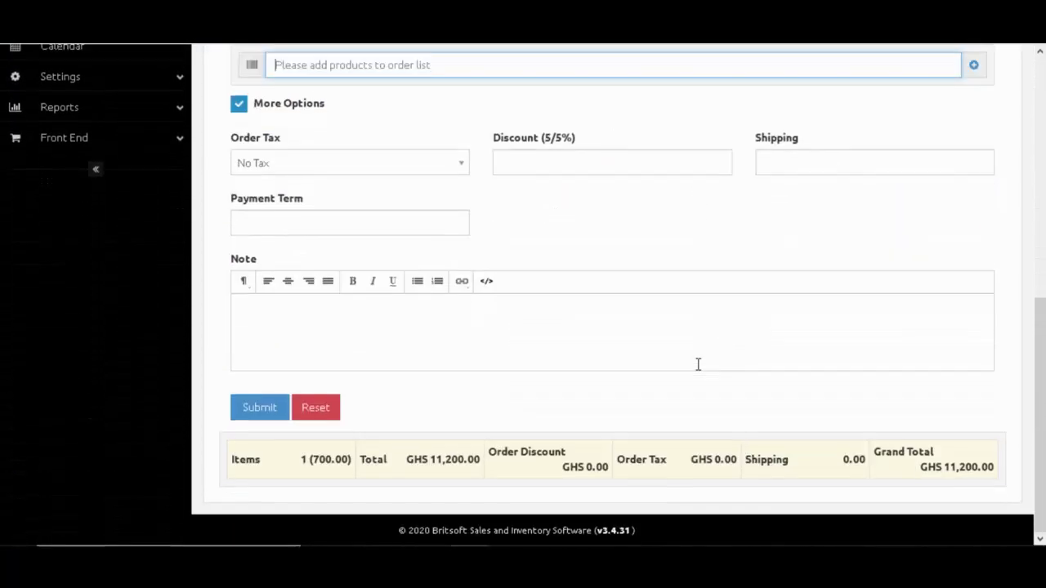
click(273, 404)
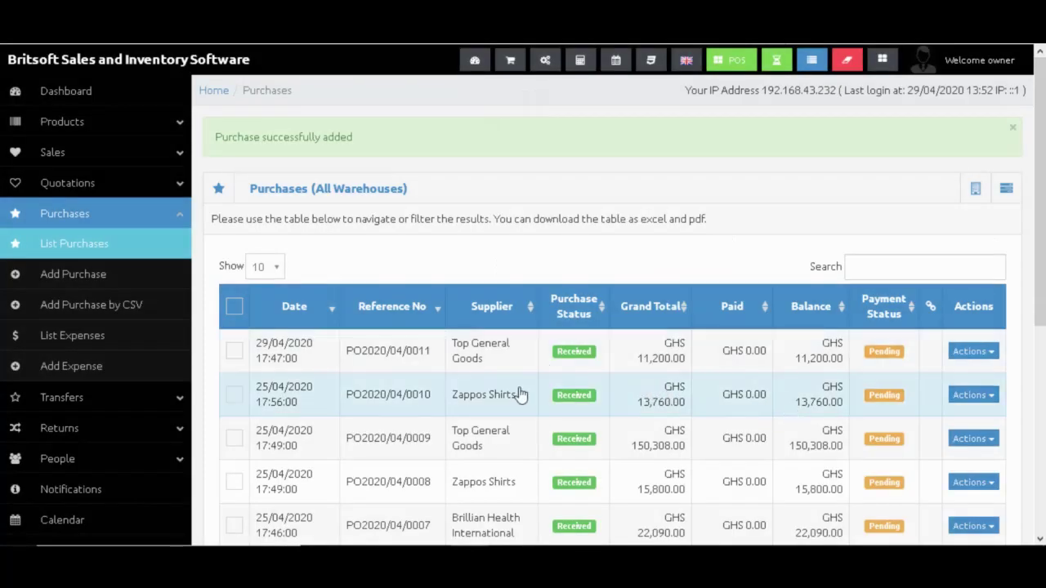
scroll(493, 327, down, 1)
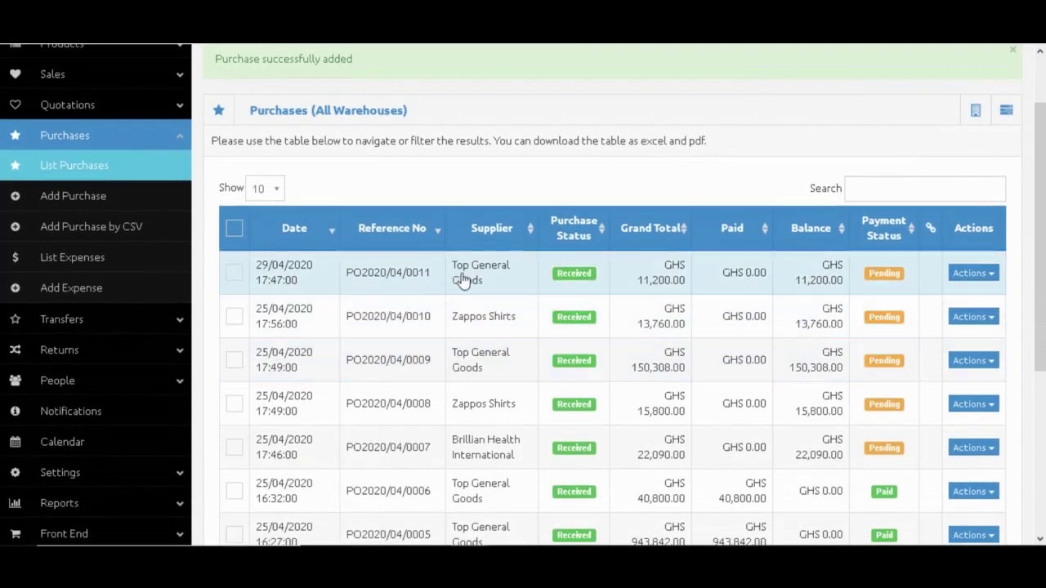
scroll(704, 318, up, 1)
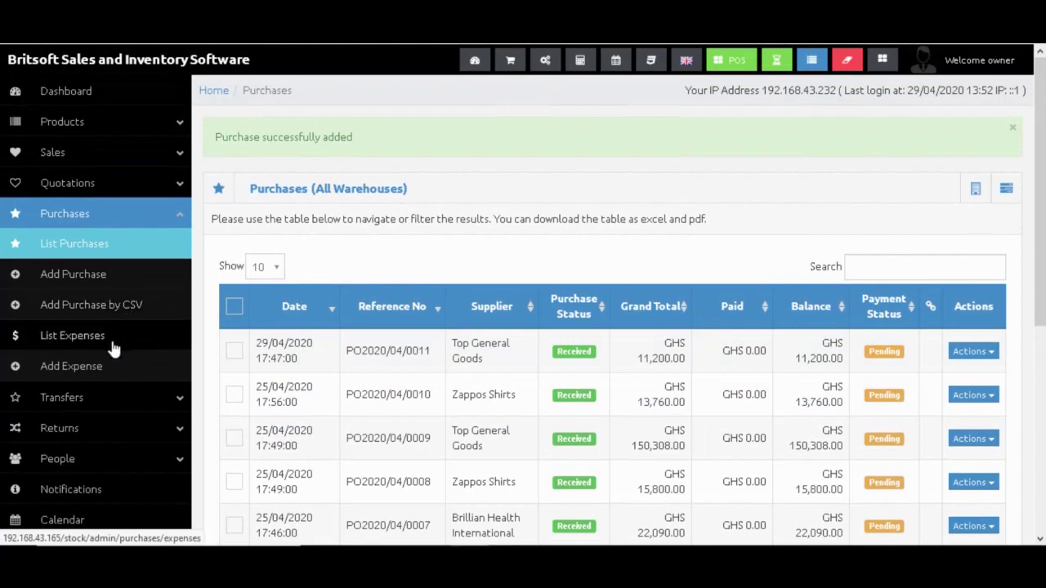
Open the form for adding a stock transfer between warehouses.
scroll(107, 236, down, 2)
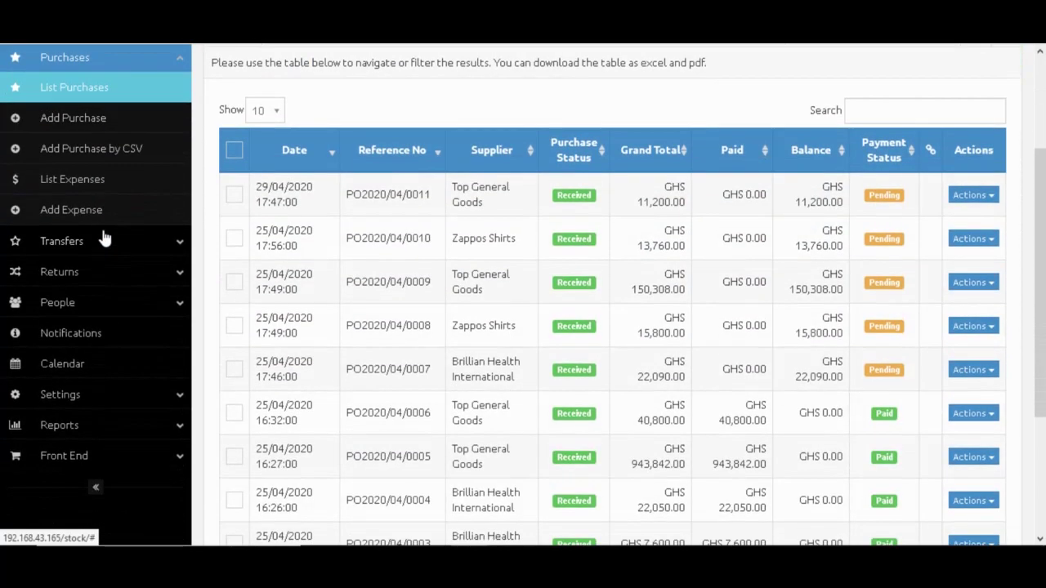
click(104, 241)
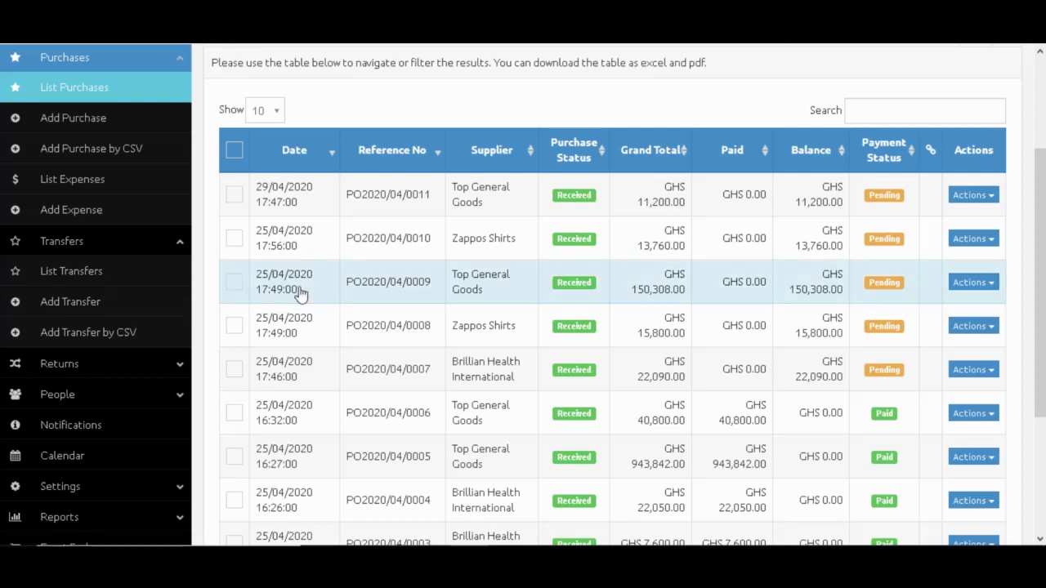
click(462, 321)
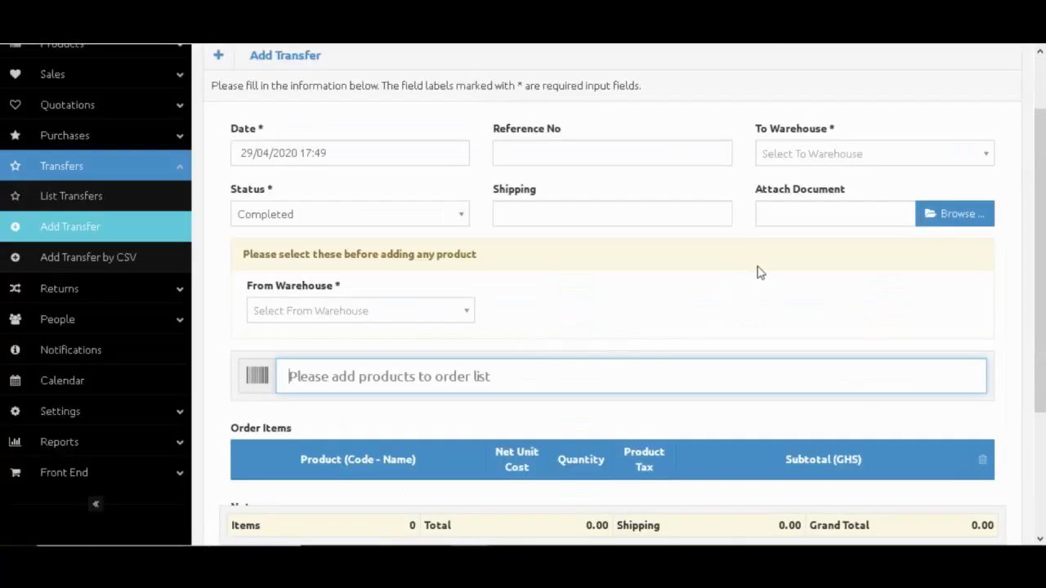
Choose Main WareHouse as the transfer's destination and Kumasi Store as its source.
click(852, 163)
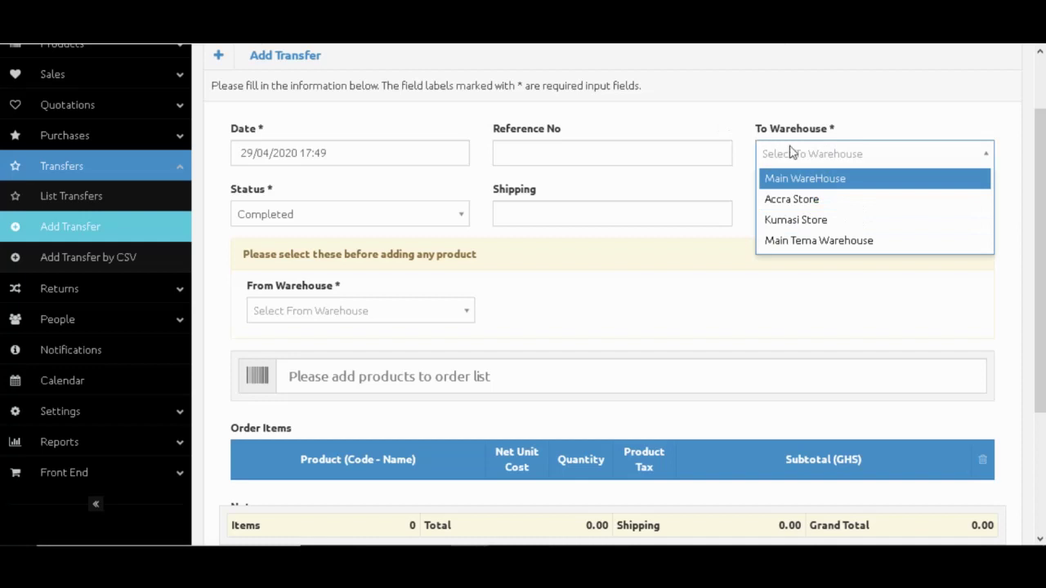
click(800, 186)
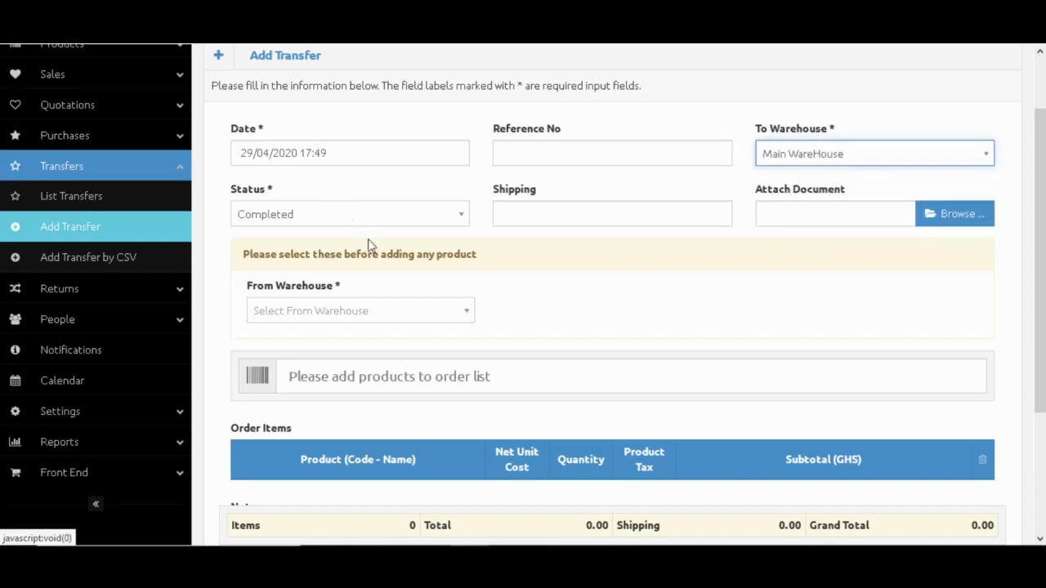
click(385, 310)
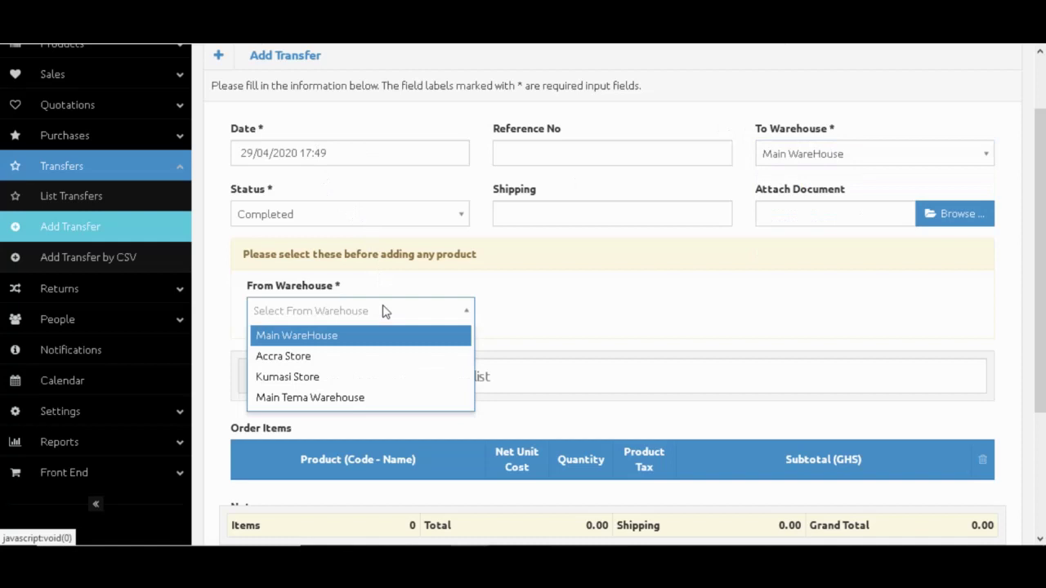
click(364, 379)
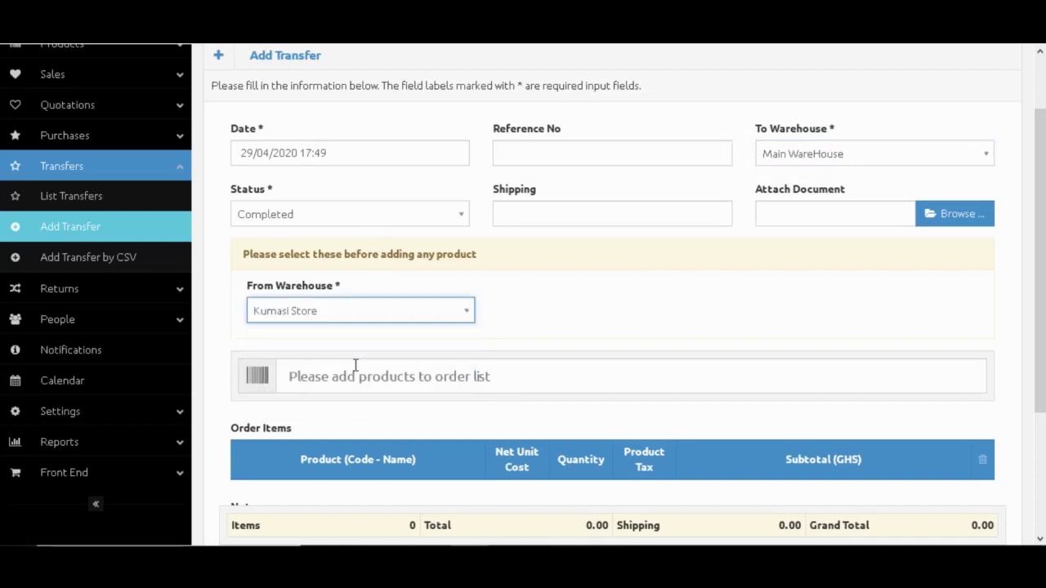
Change the transfer's source to Main Tema Warehouse and its destination to Accra Store.
click(392, 316)
click(366, 398)
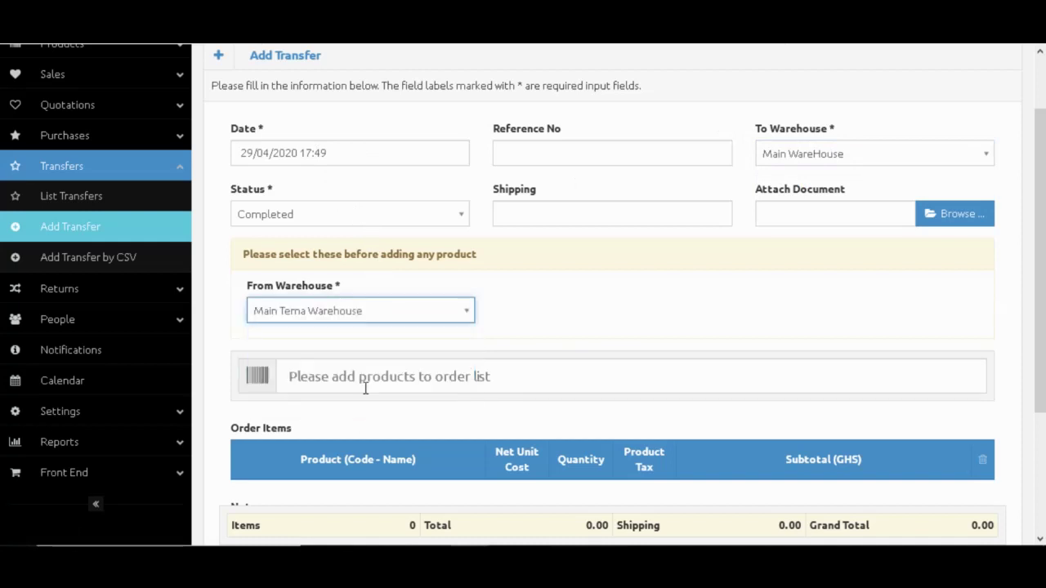
click(809, 161)
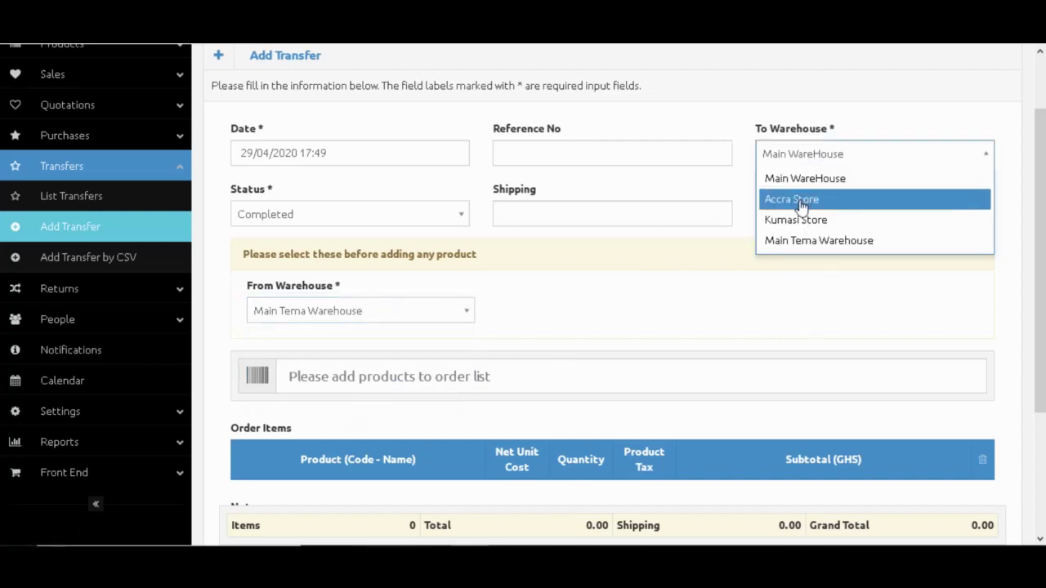
click(803, 205)
Search the products for "bl" and "wh" to add Black Gucci Shirt (BCS22) and Clean White T-Shirt (CWT22) to the transfer.
scroll(695, 249, down, 2)
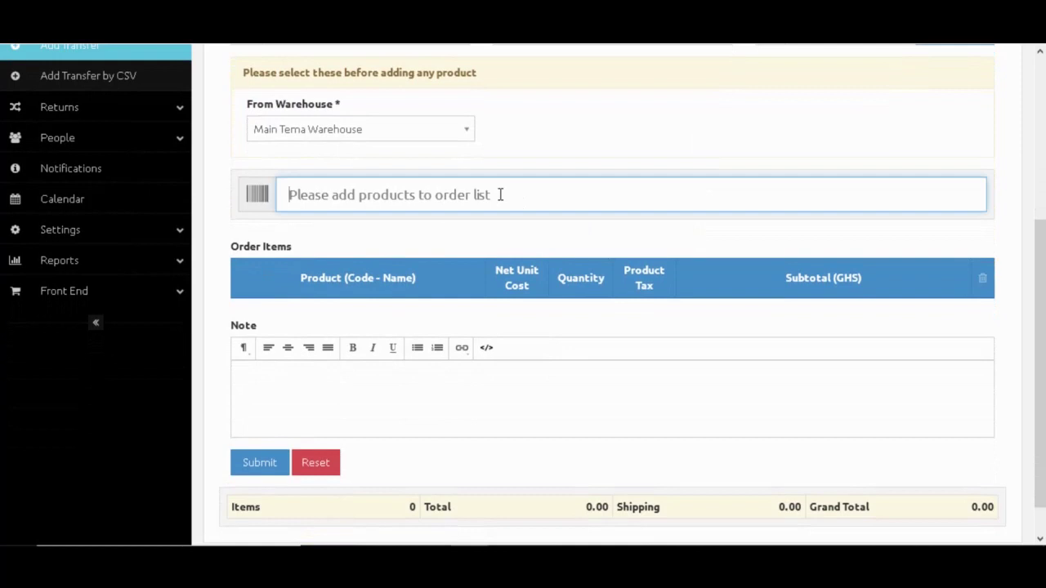
text(bl)
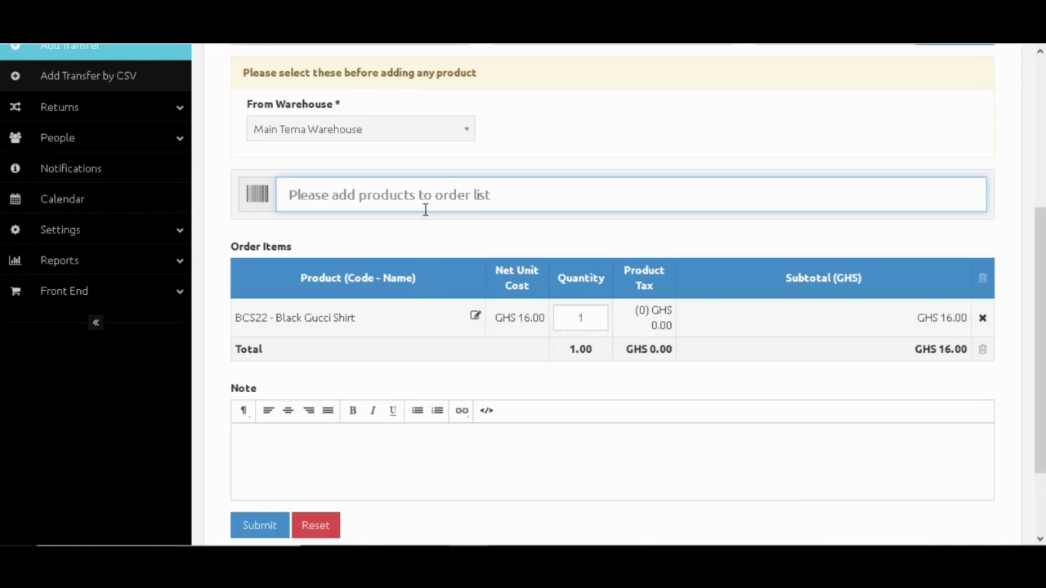
text(wh)
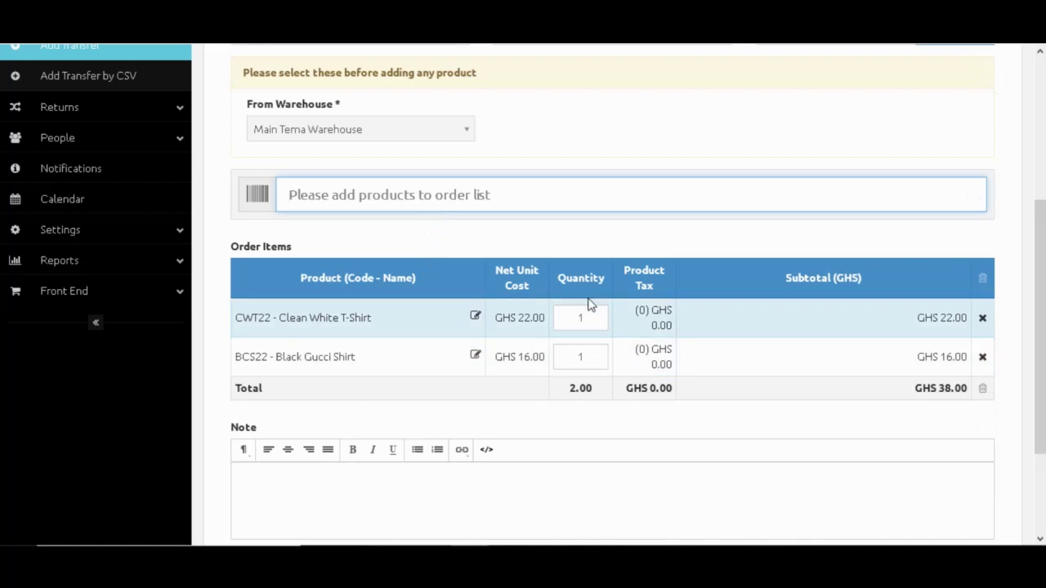
Set the transfer quantities to 30 Clean White T-Shirts and 40 Black Gucci Shirts, and submit the transfer.
double_click(595, 327)
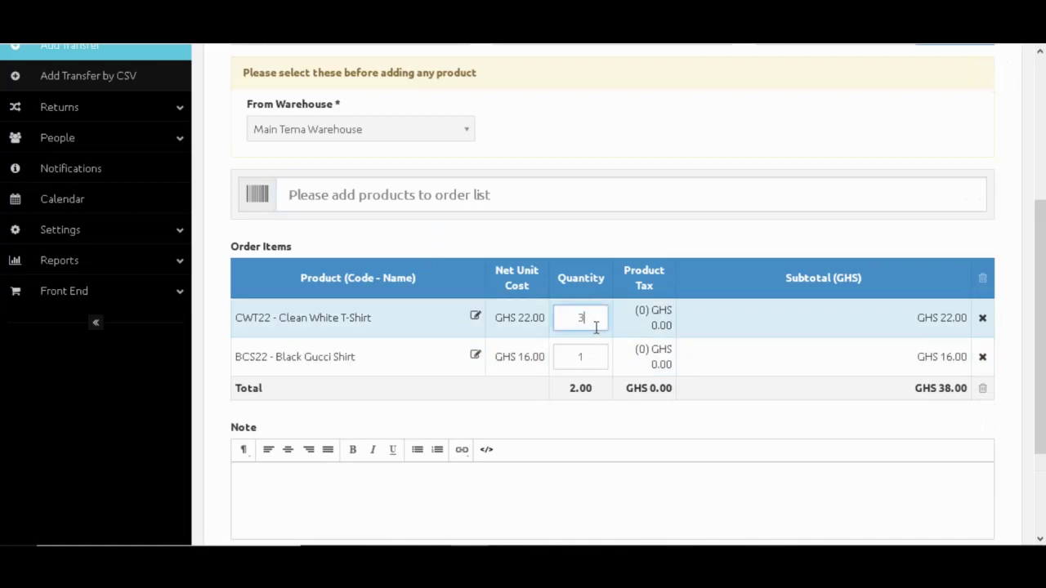
double_click(601, 356)
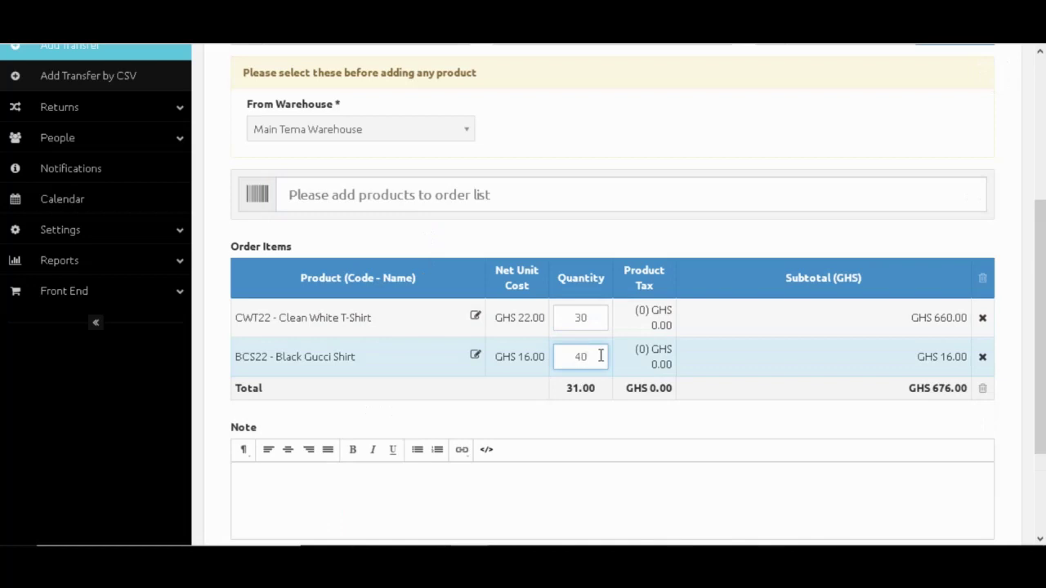
scroll(651, 372, down, 3)
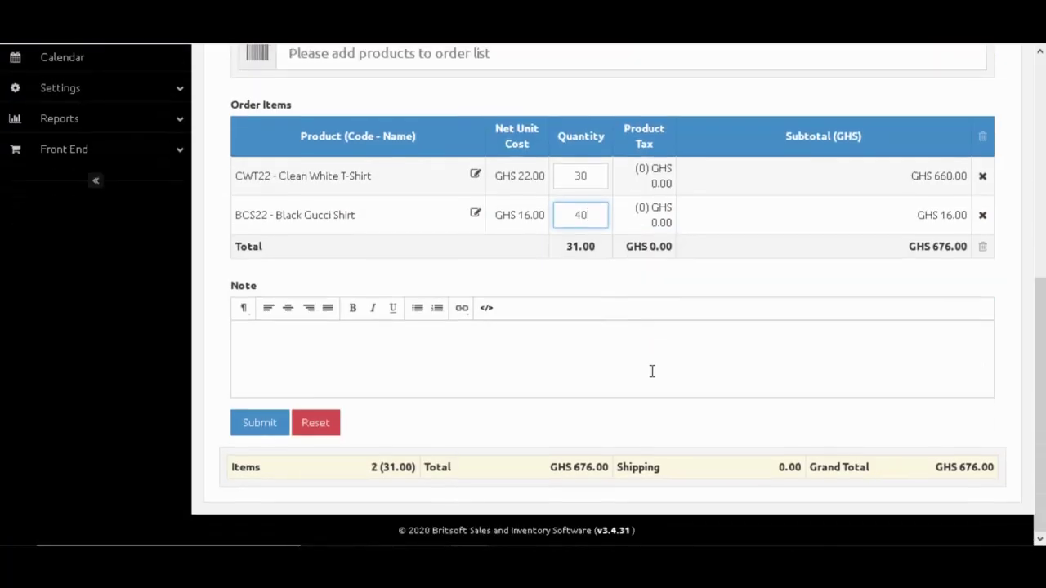
click(444, 338)
click(258, 428)
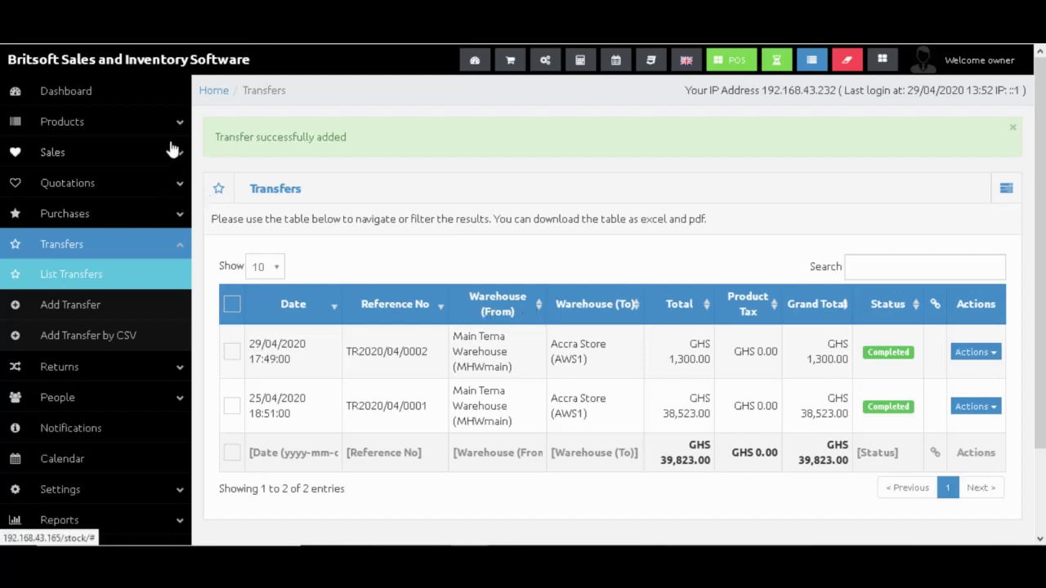
Examine the functions offered for quotations, sales, returns and people.
click(137, 190)
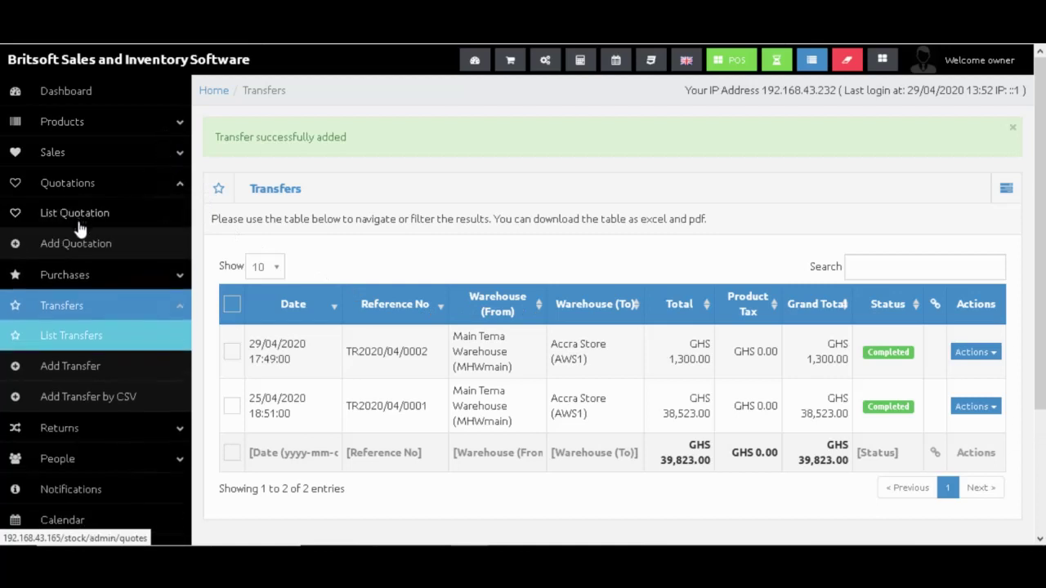
click(139, 150)
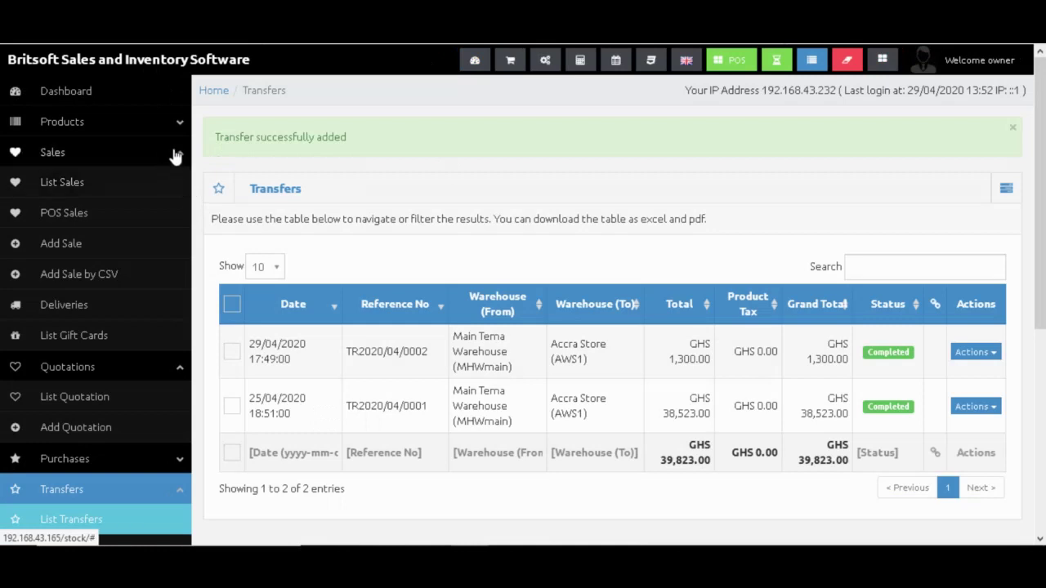
click(176, 155)
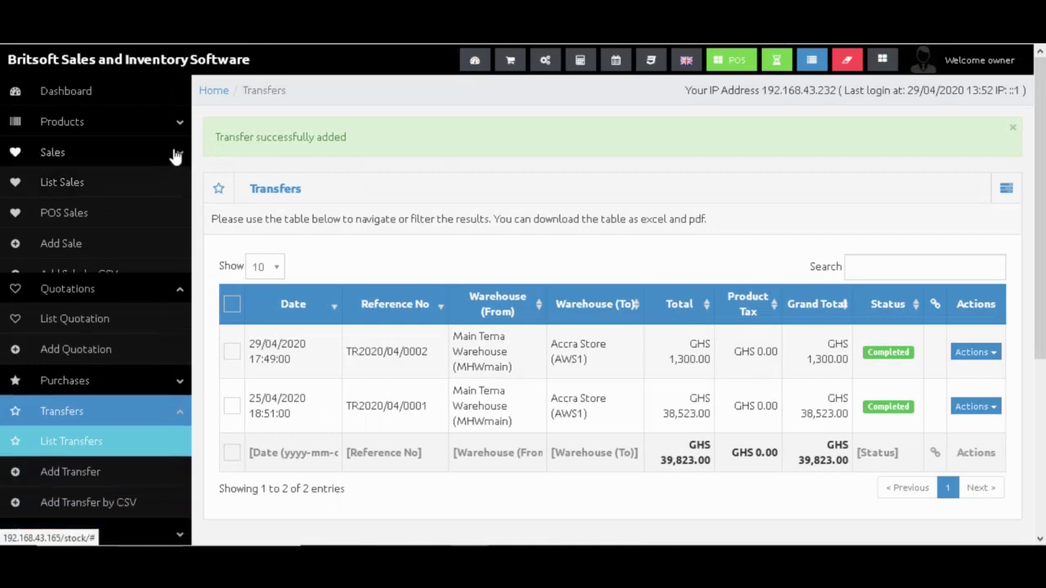
click(174, 152)
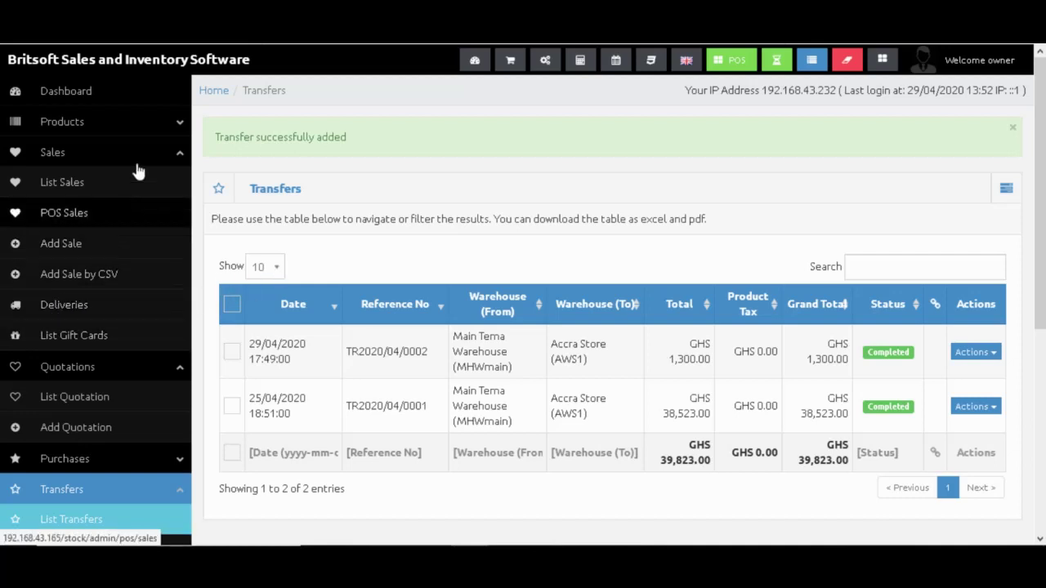
scroll(128, 199, down, 4)
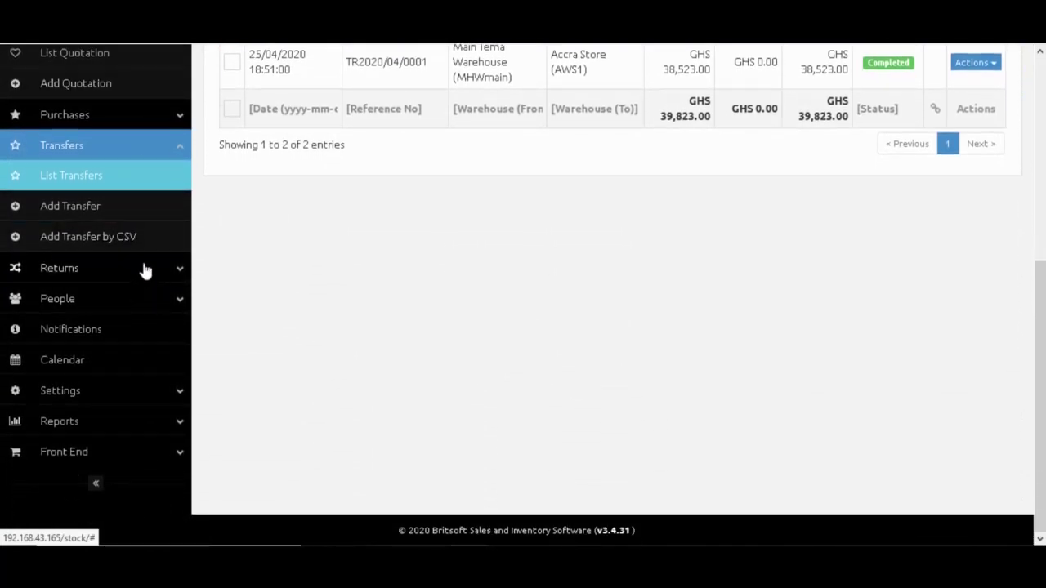
click(144, 269)
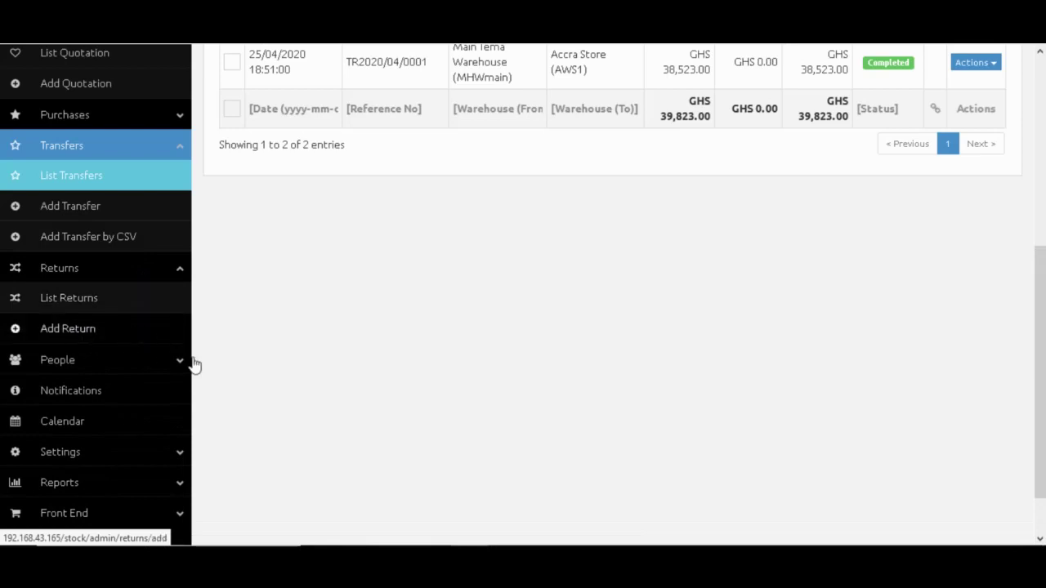
scroll(253, 370, down, 1)
click(175, 302)
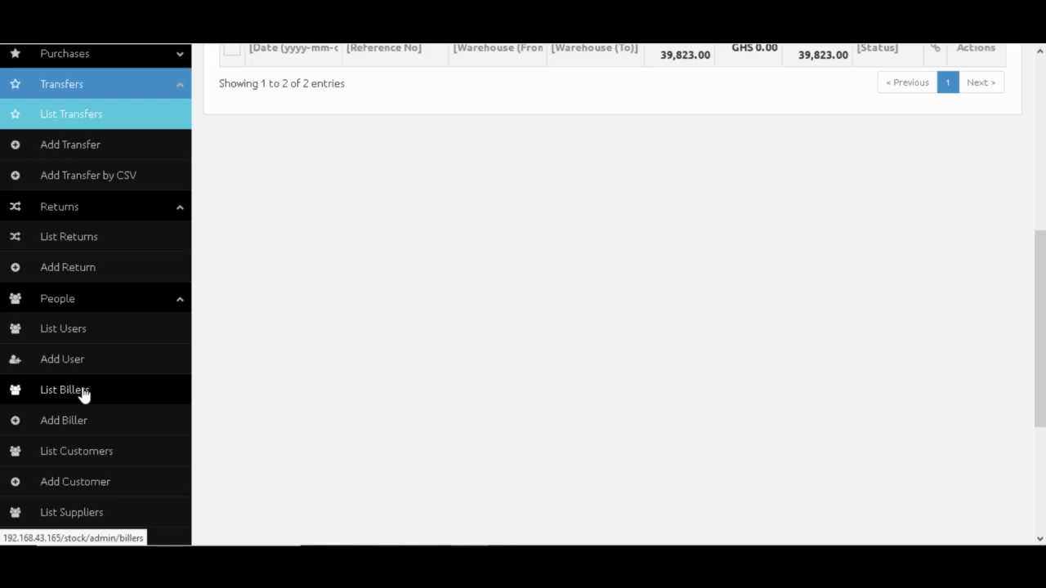
Open the list of suppliers and review its entries.
click(75, 428)
scroll(82, 441, down, 3)
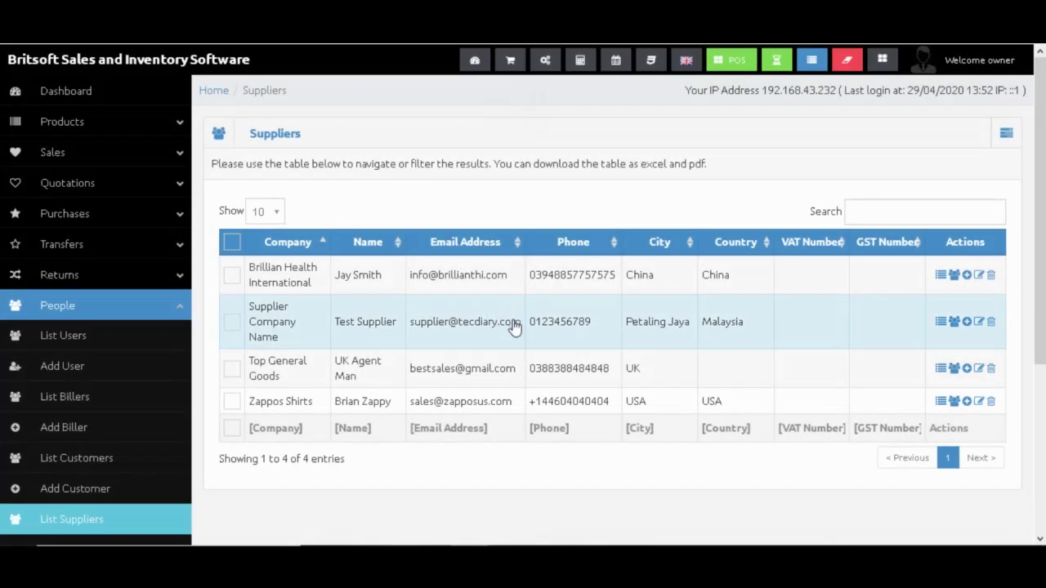
scroll(706, 326, down, 1)
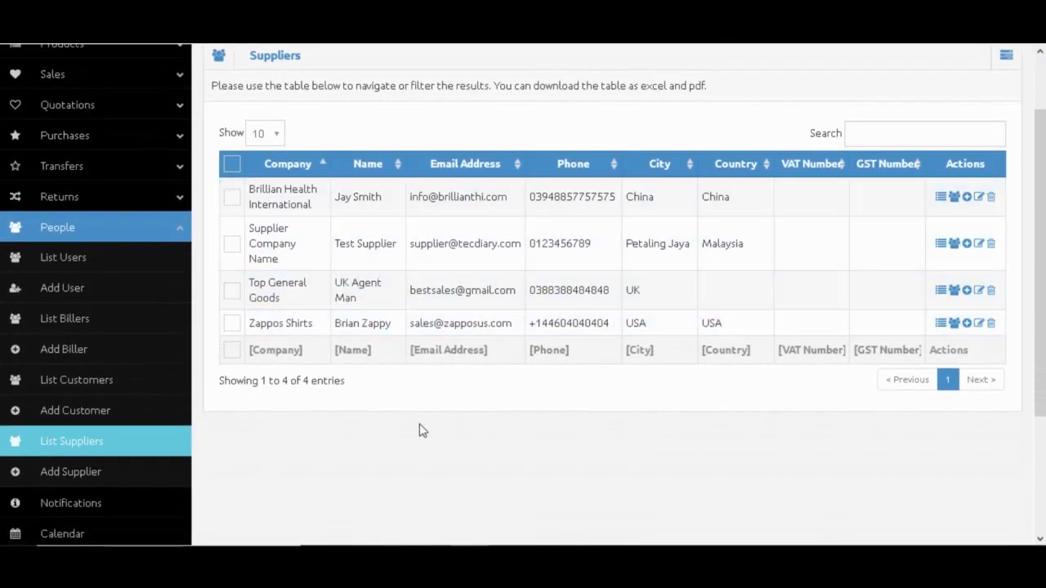
Open the Overview Chart report and examine the report shortcuts and stock chart.
scroll(368, 435, down, 2)
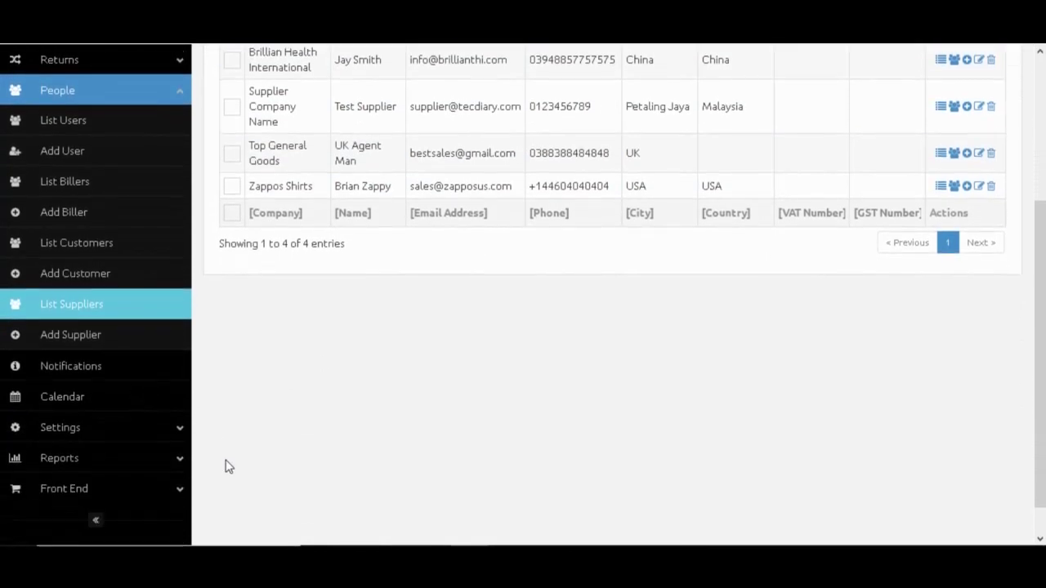
scroll(229, 466, down, 1)
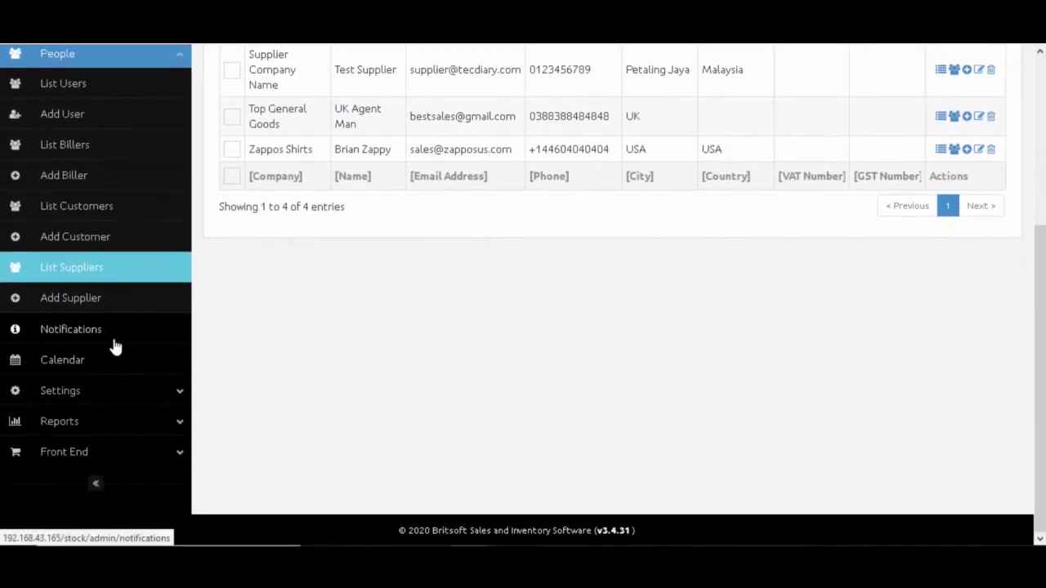
click(149, 429)
scroll(345, 495, down, 3)
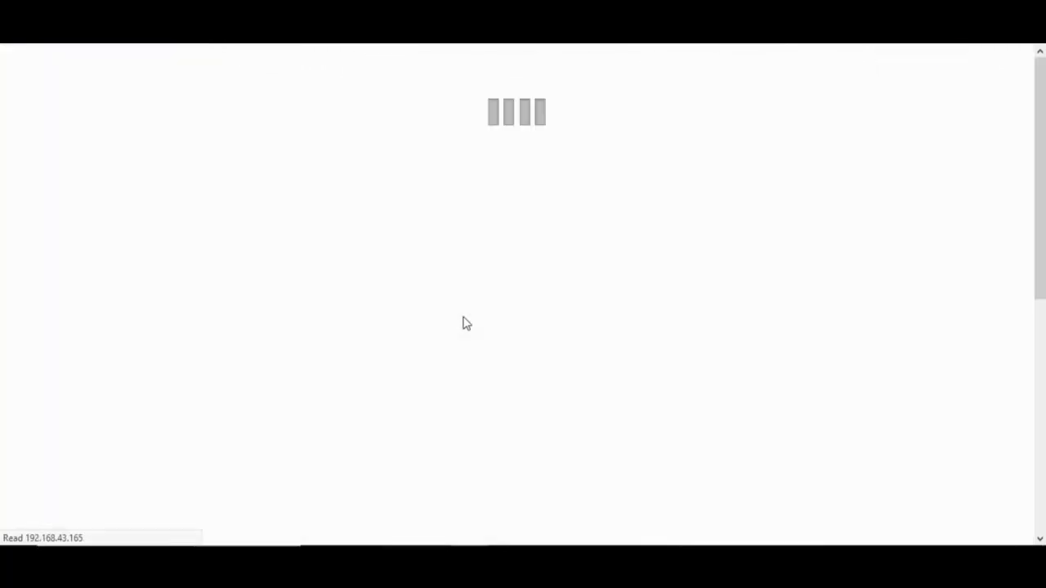
scroll(514, 351, down, 5)
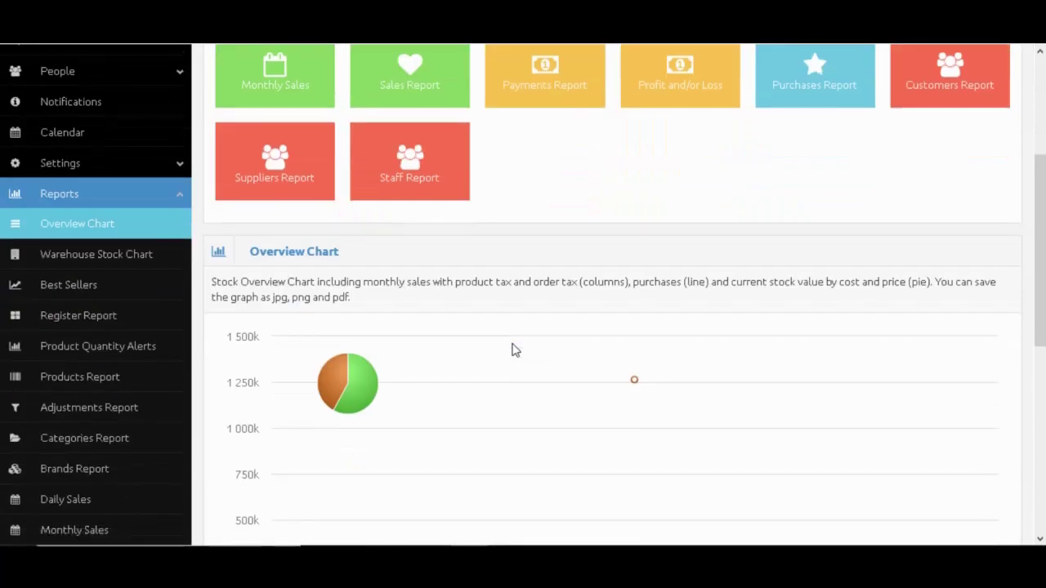
Examine the stock overview chart with its legend and the list of available reports.
scroll(514, 351, down, 2)
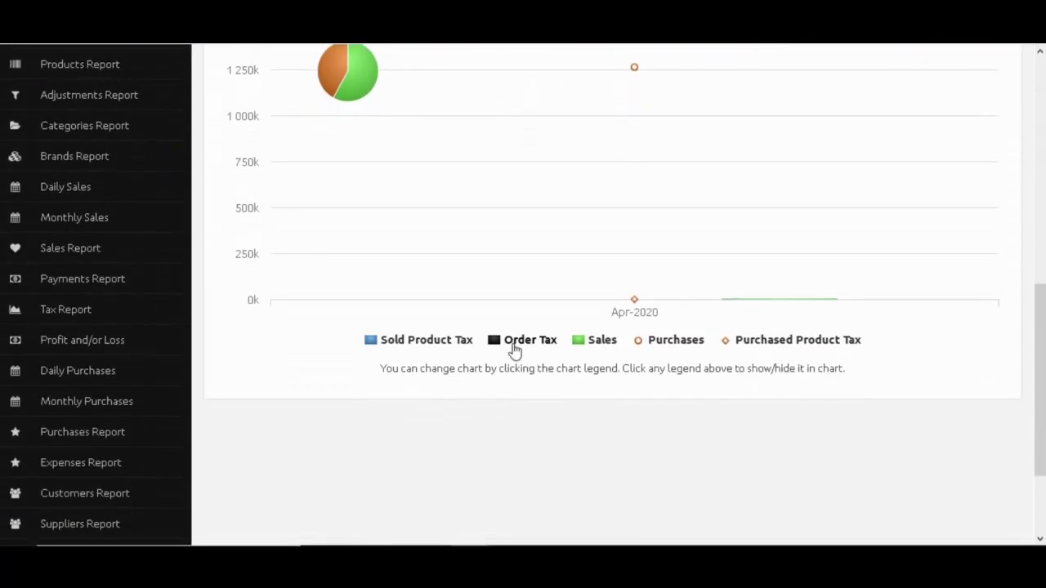
scroll(514, 350, up, 2)
mouse_move(349, 300)
scroll(327, 351, down, 4)
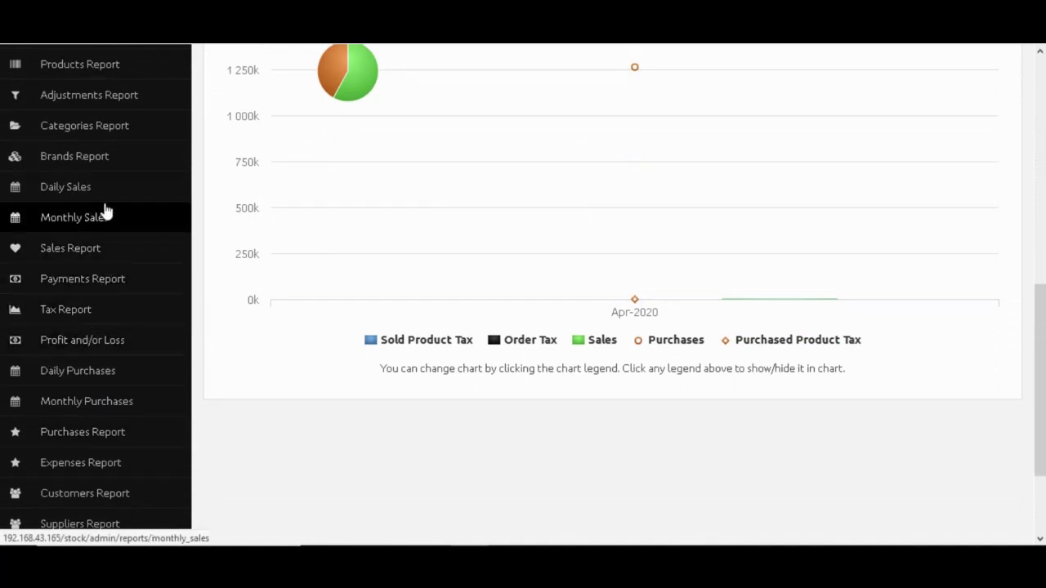
scroll(112, 205, up, 1)
scroll(115, 205, up, 3)
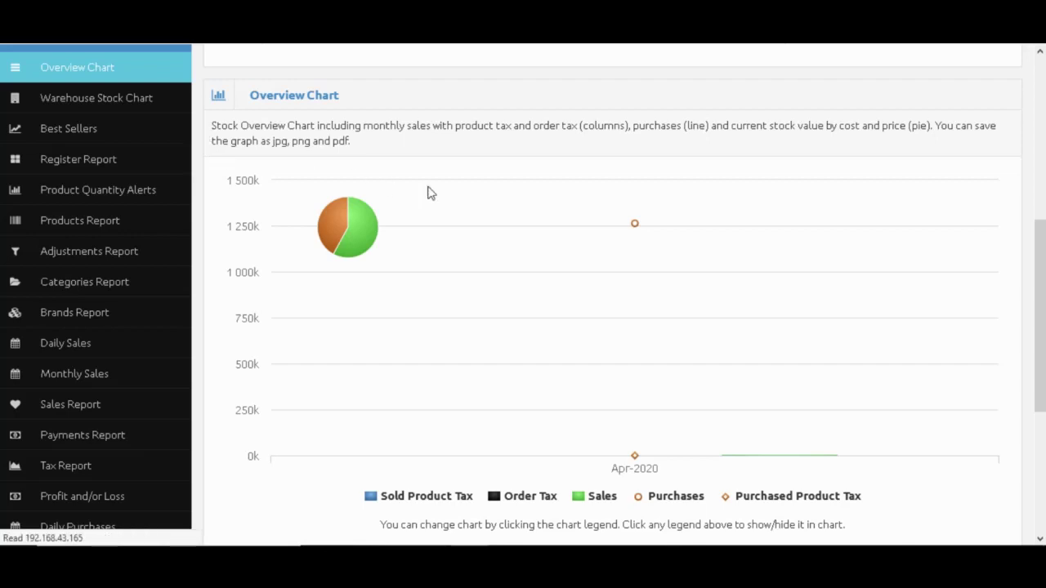
Open the Warehouse Stock Chart and show the stock value for Main WareHouse only.
scroll(504, 224, down, 1)
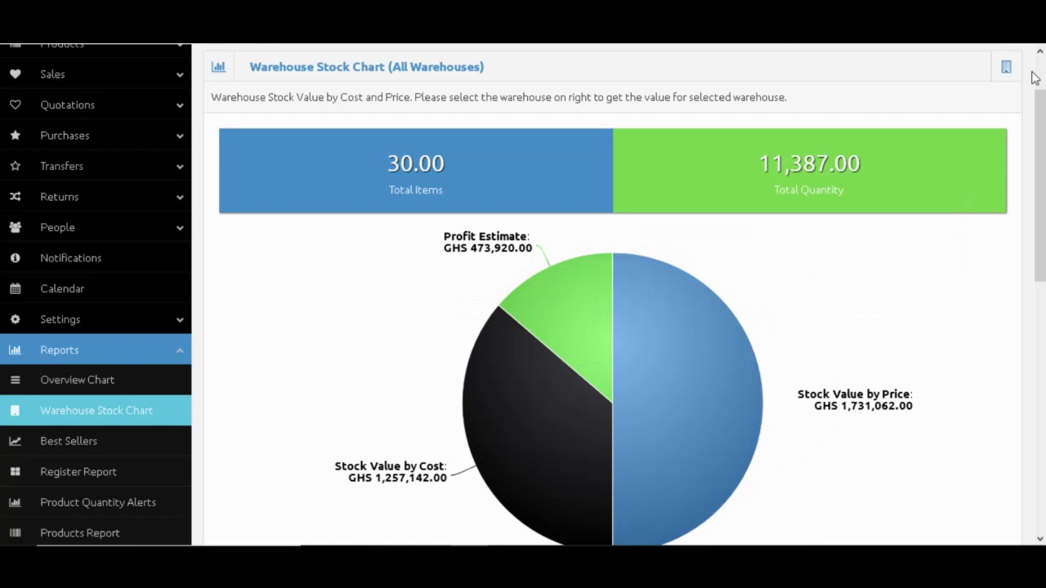
click(1003, 72)
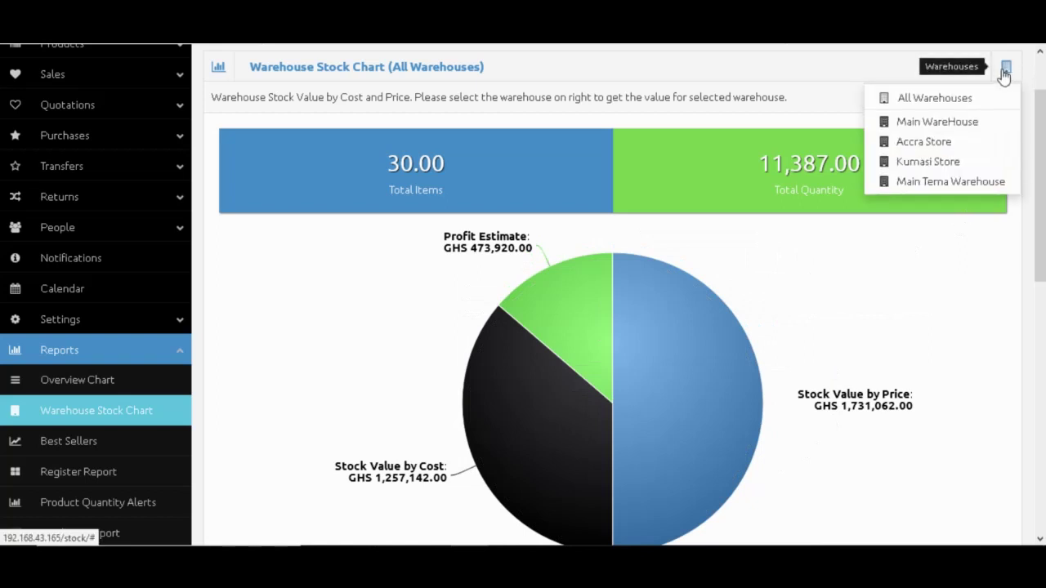
click(935, 123)
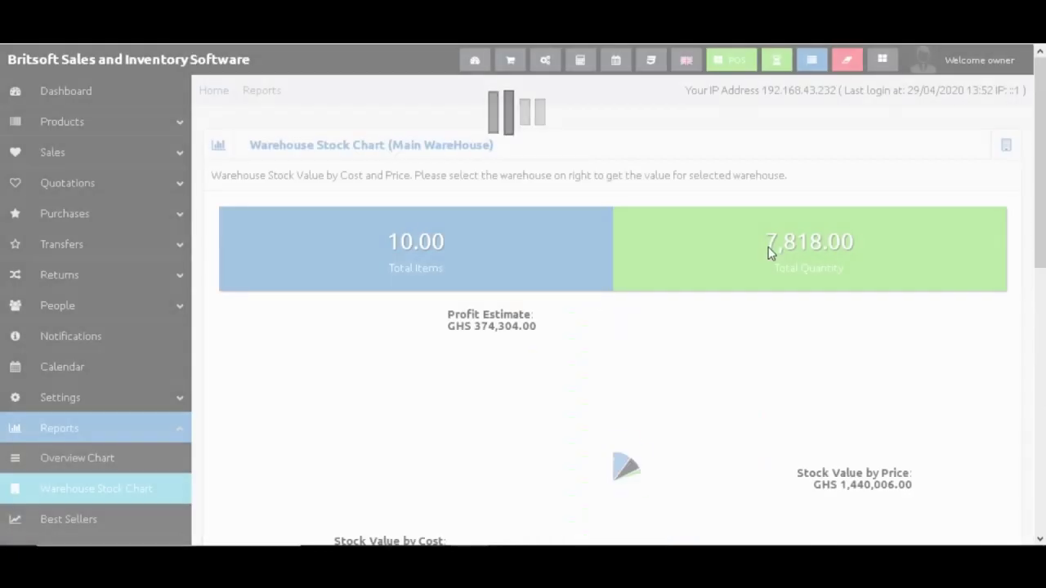
scroll(808, 308, down, 3)
scroll(807, 308, down, 1)
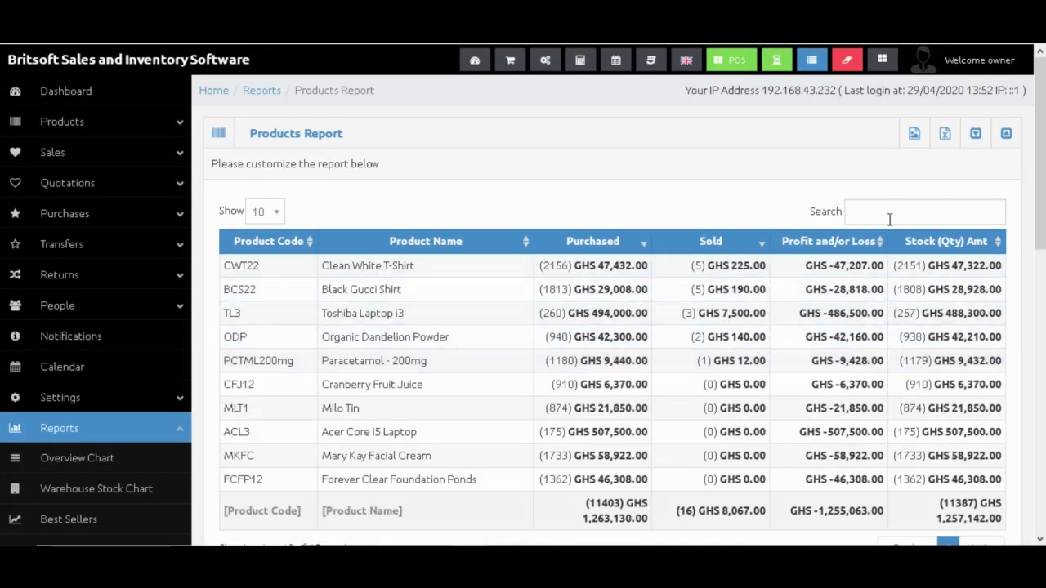
Filter the Products Report by the warehouse Main WareHouse and submit the filter.
click(977, 136)
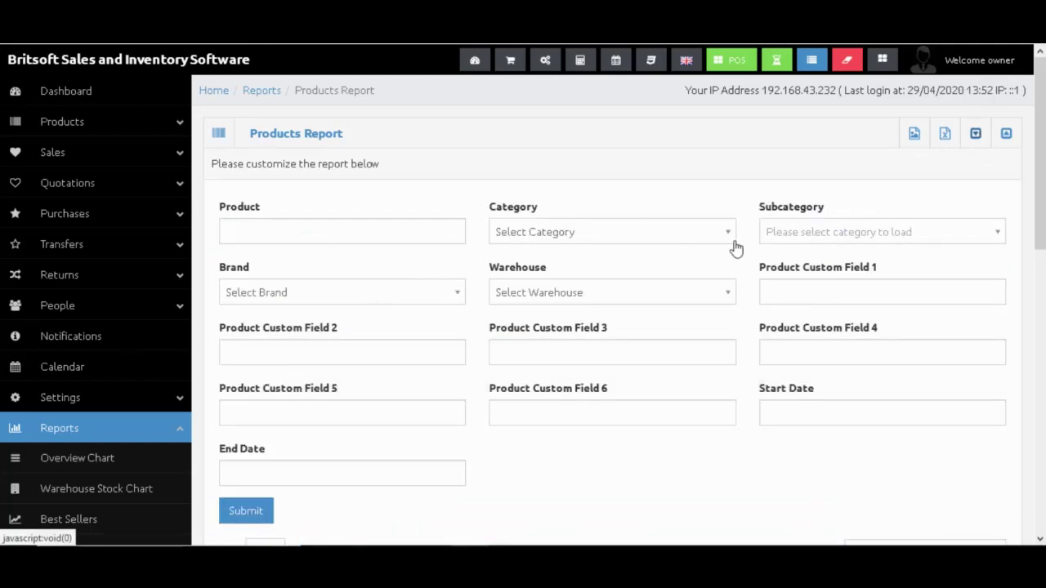
click(550, 297)
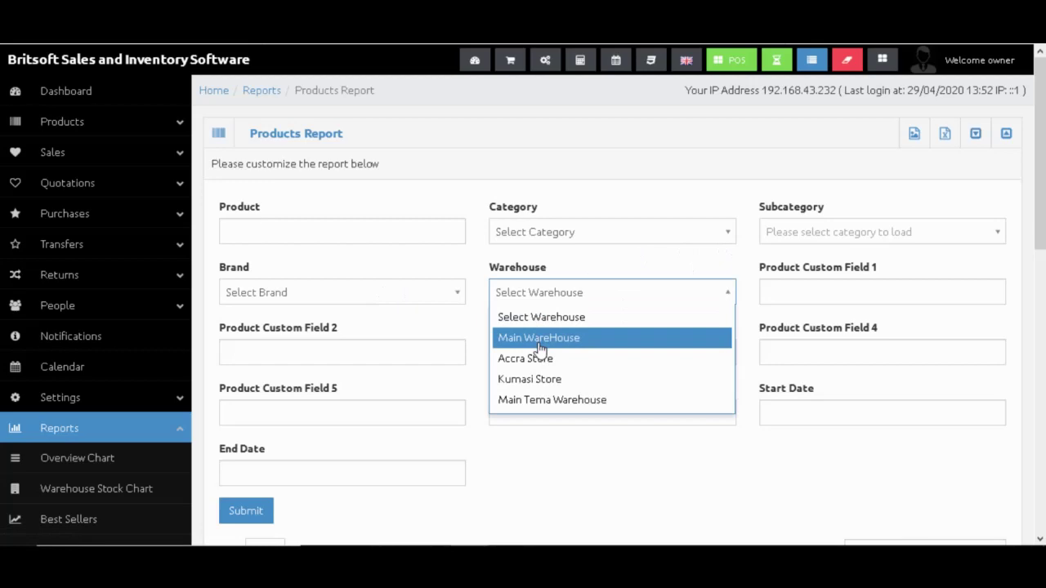
click(539, 338)
scroll(601, 378, down, 2)
click(245, 353)
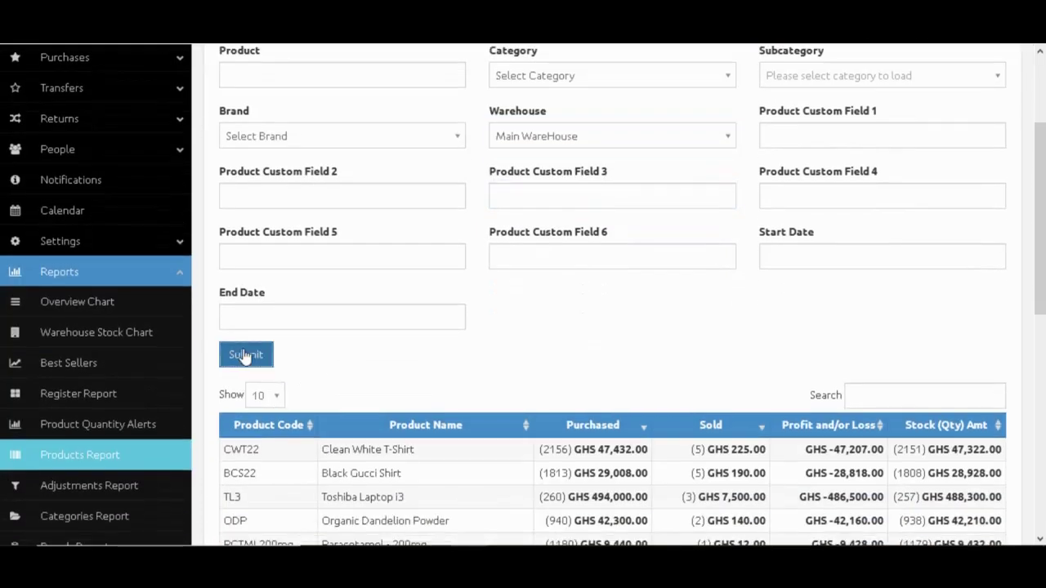
Review the purchased, sold, profit and stock figures of each product in the filtered Products Report.
scroll(368, 380, down, 2)
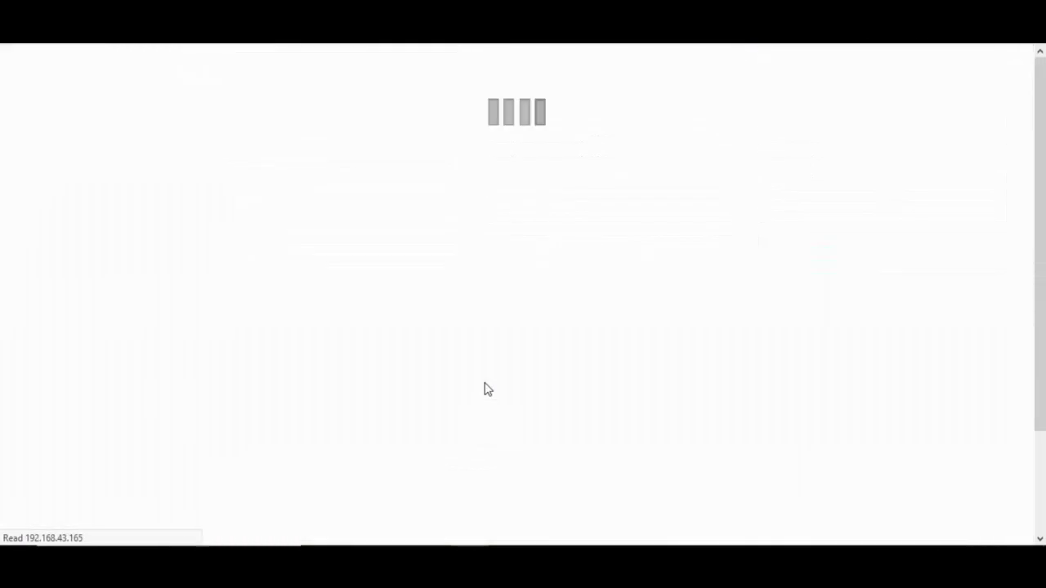
scroll(487, 385, down, 3)
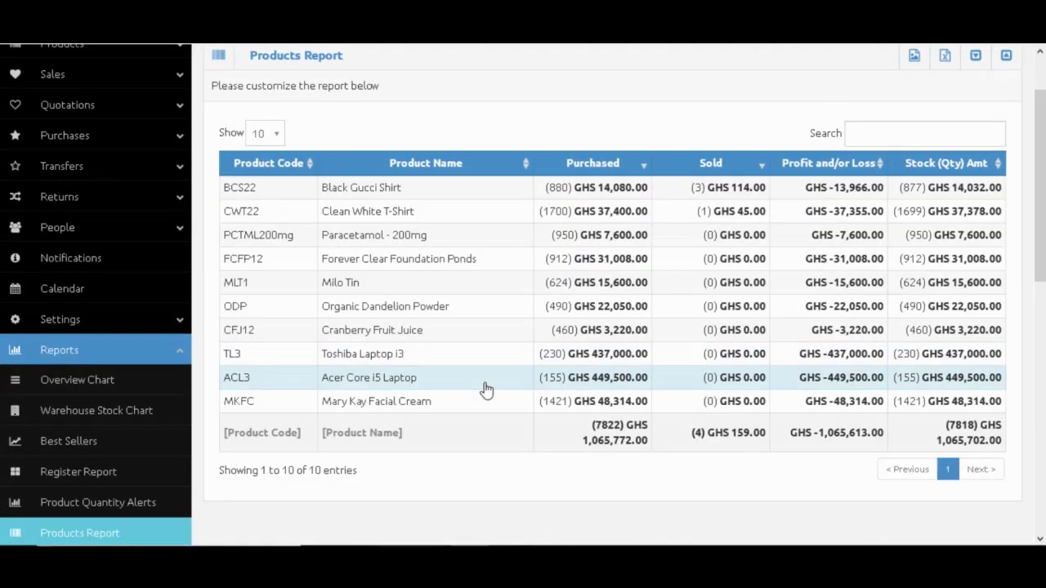
scroll(487, 383, up, 3)
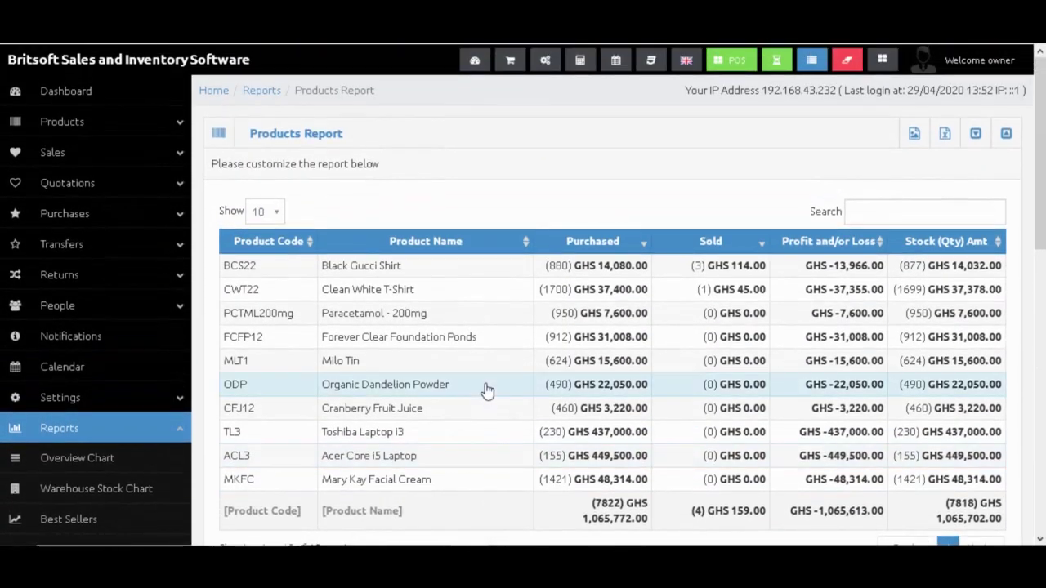
scroll(487, 391, down, 2)
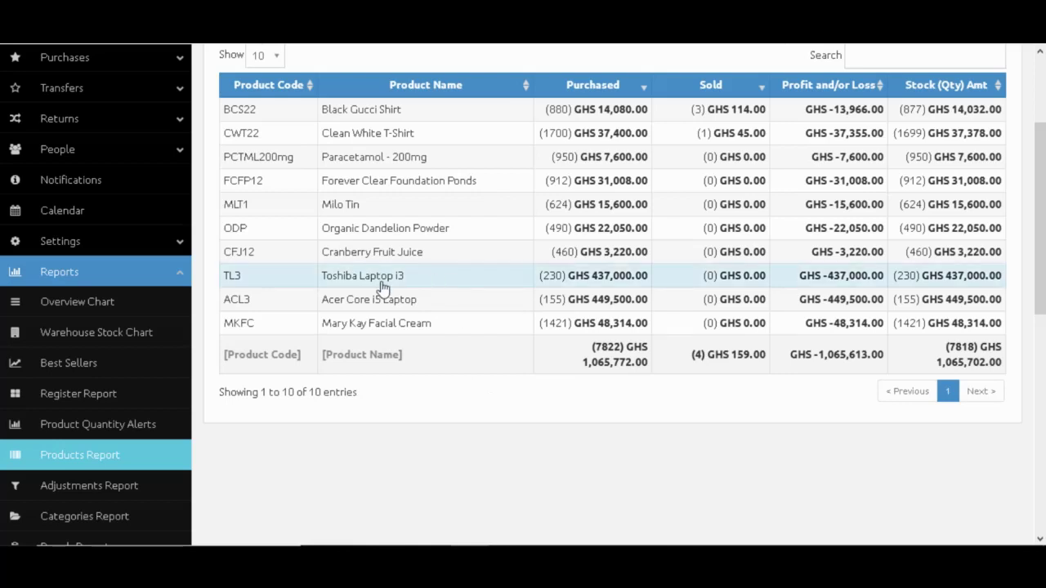
scroll(189, 457, down, 1)
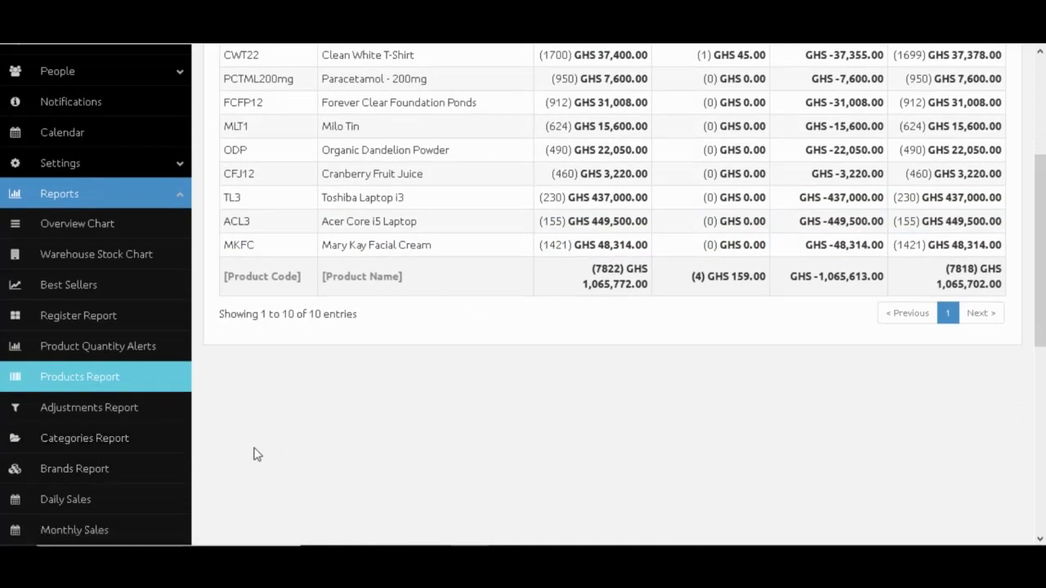
scroll(533, 279, up, 3)
scroll(533, 279, down, 3)
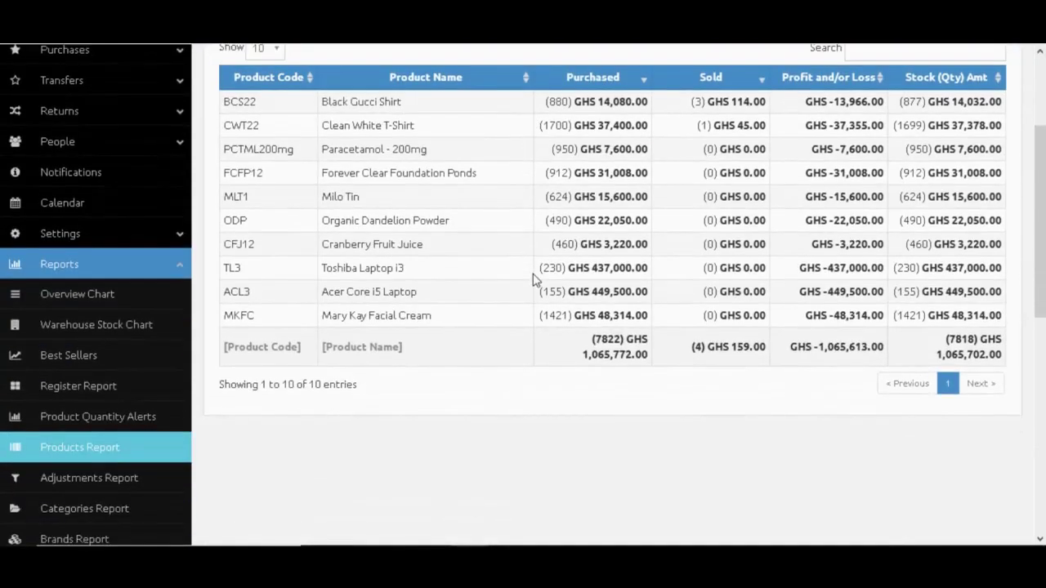
Open the Daily Sales report, examine the April 2020 calendar and check which warehouses it can be limited to.
scroll(117, 372, down, 3)
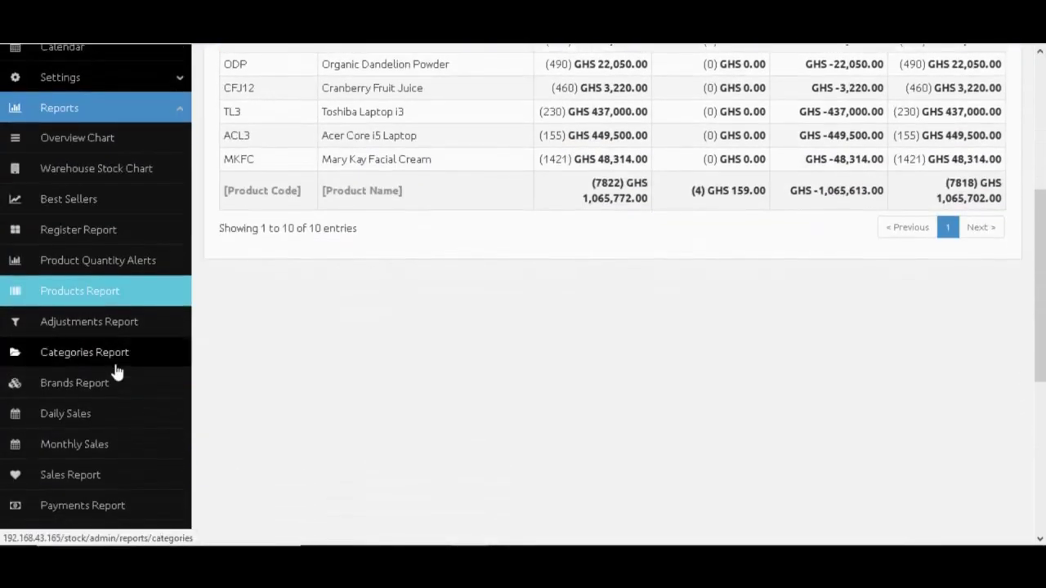
click(120, 417)
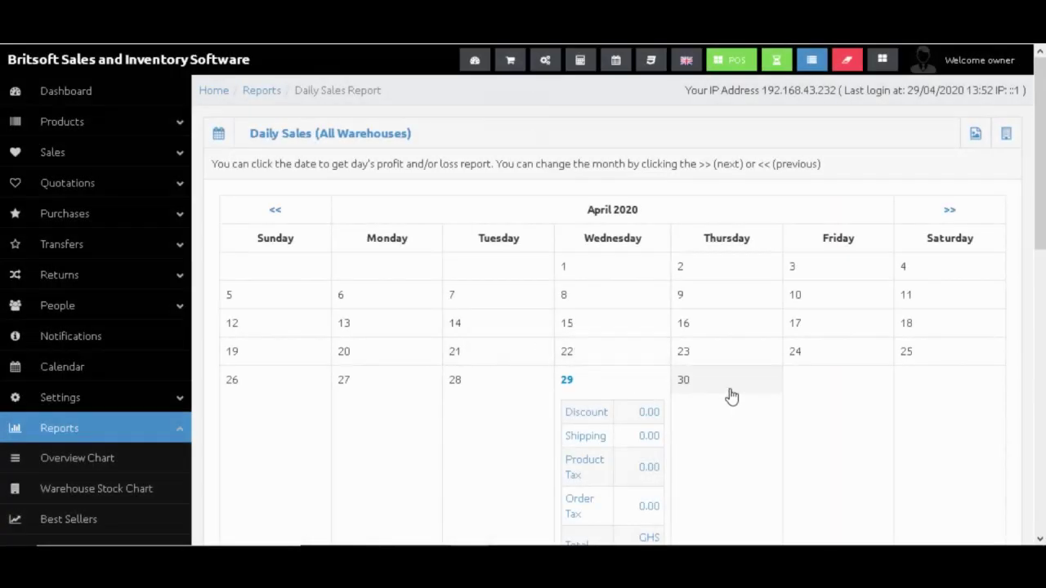
scroll(731, 396, down, 2)
scroll(731, 396, up, 2)
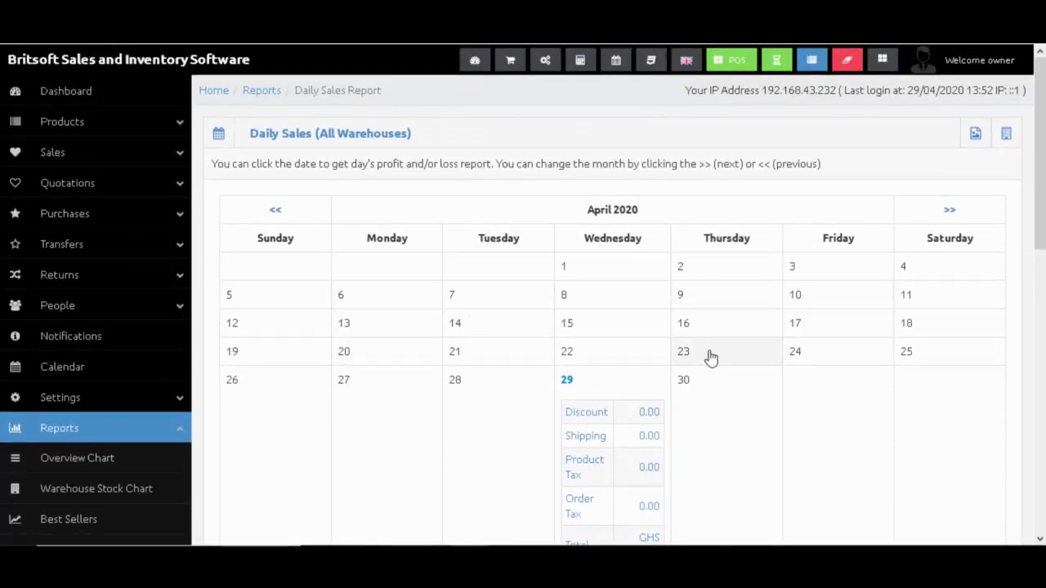
click(1007, 133)
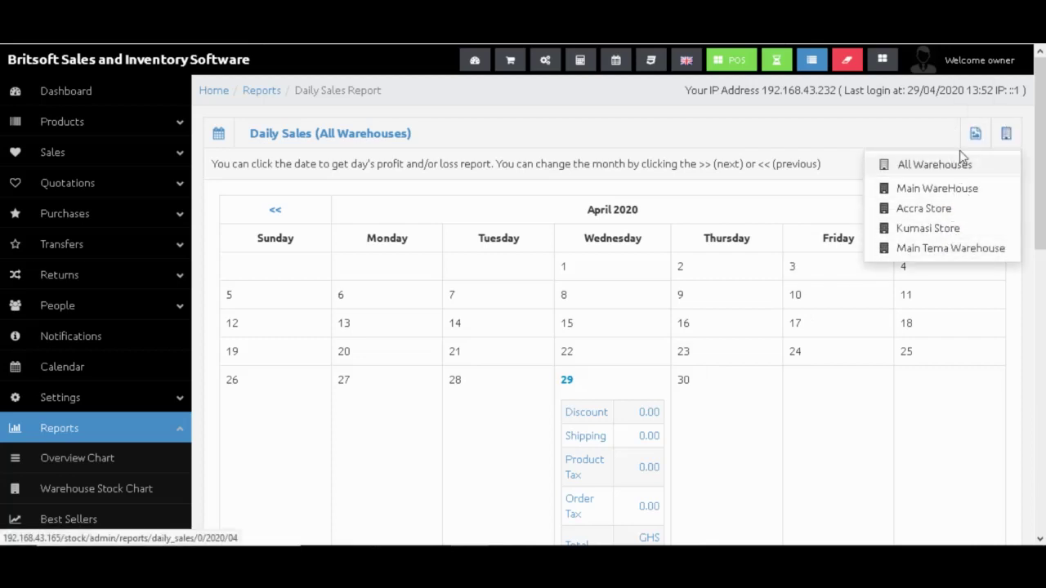
click(694, 151)
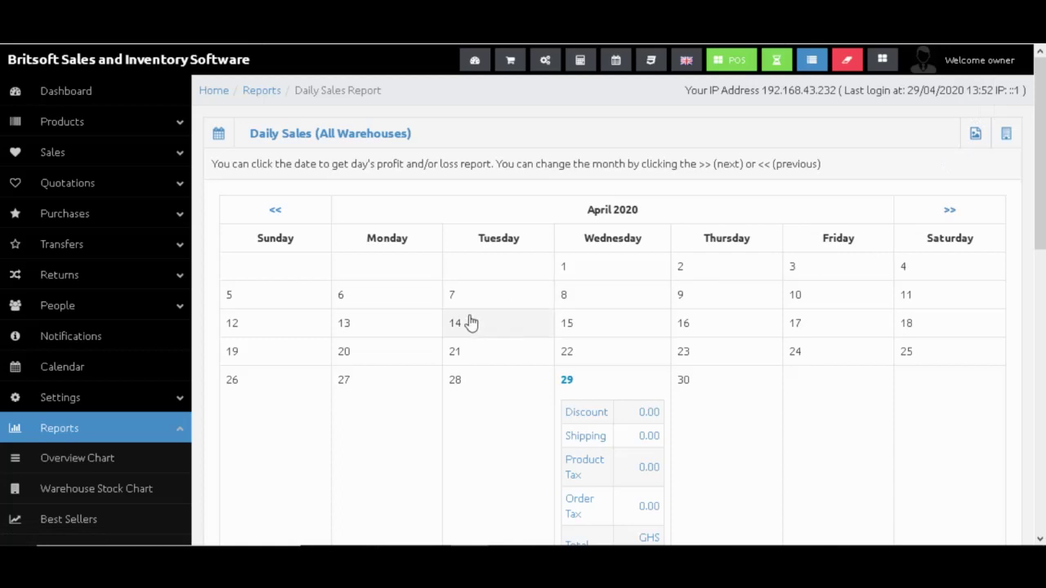
Open the Payments Report and review the received and sent payments.
scroll(392, 320, down, 2)
scroll(220, 380, down, 4)
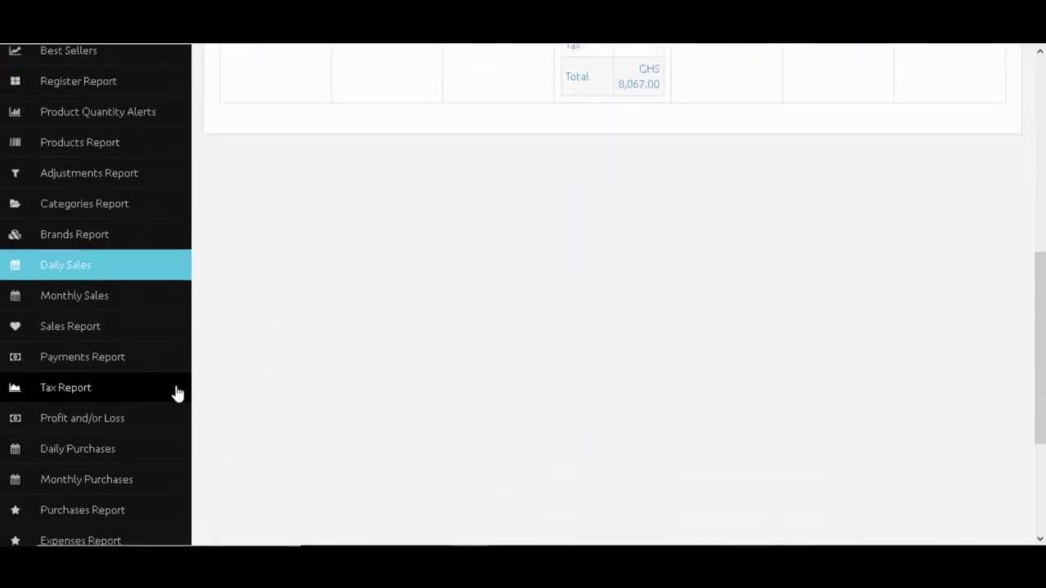
scroll(147, 368, down, 1)
click(127, 288)
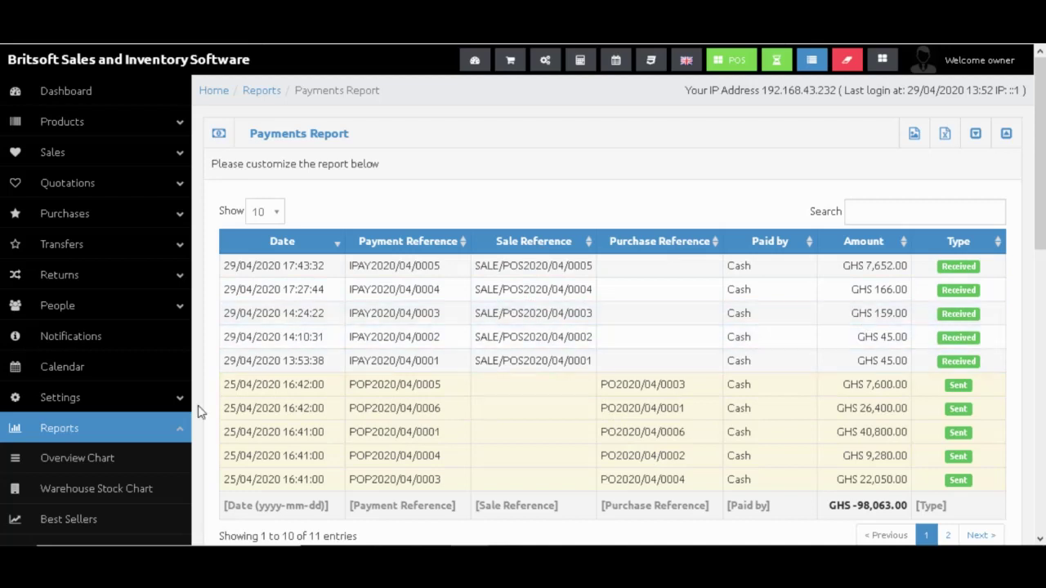
scroll(198, 411, down, 3)
Open the Tax Report and review the tax amounts of the listed sales.
scroll(160, 482, down, 2)
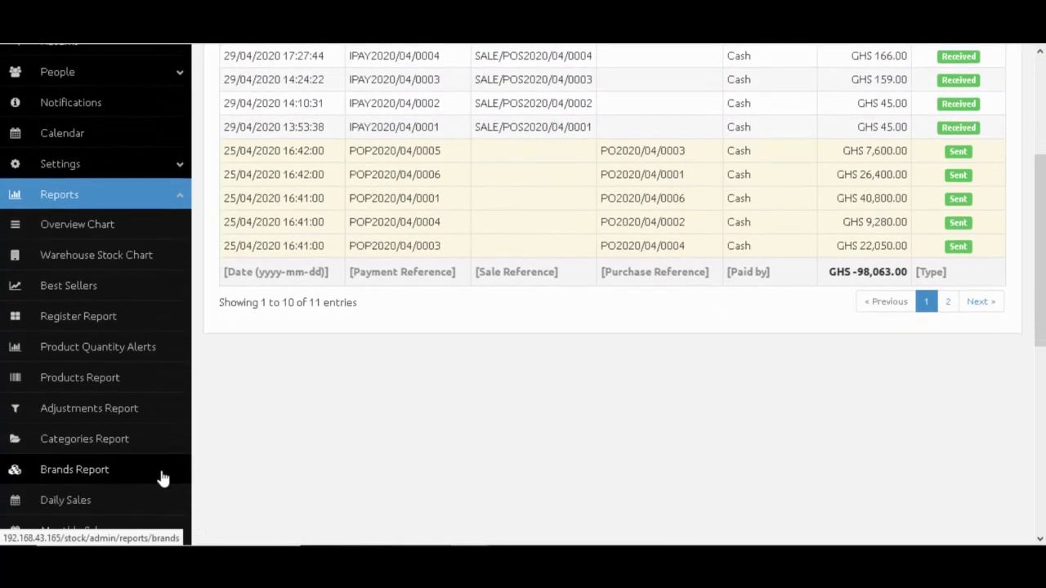
scroll(155, 457, down, 3)
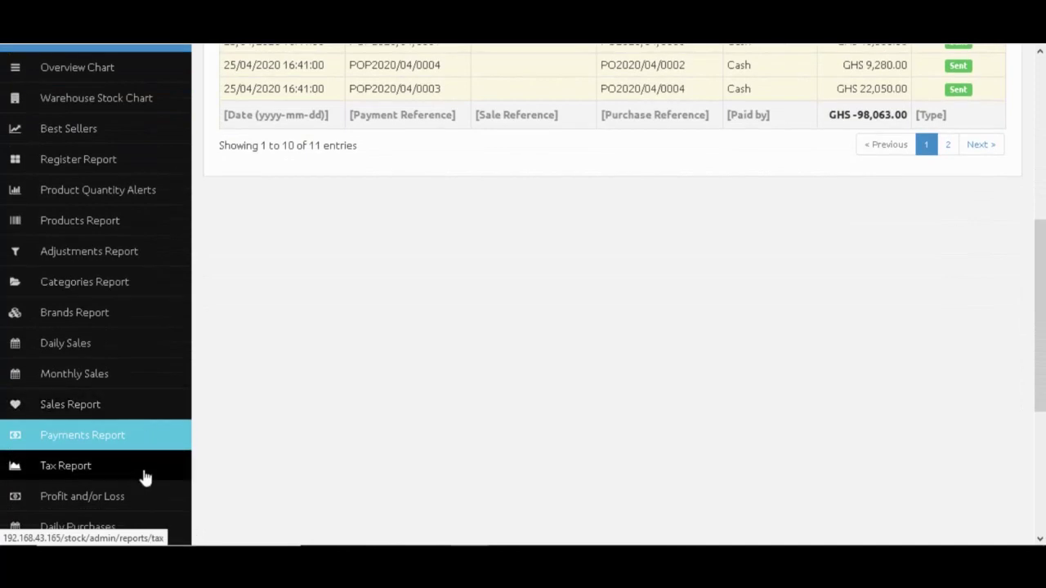
click(144, 477)
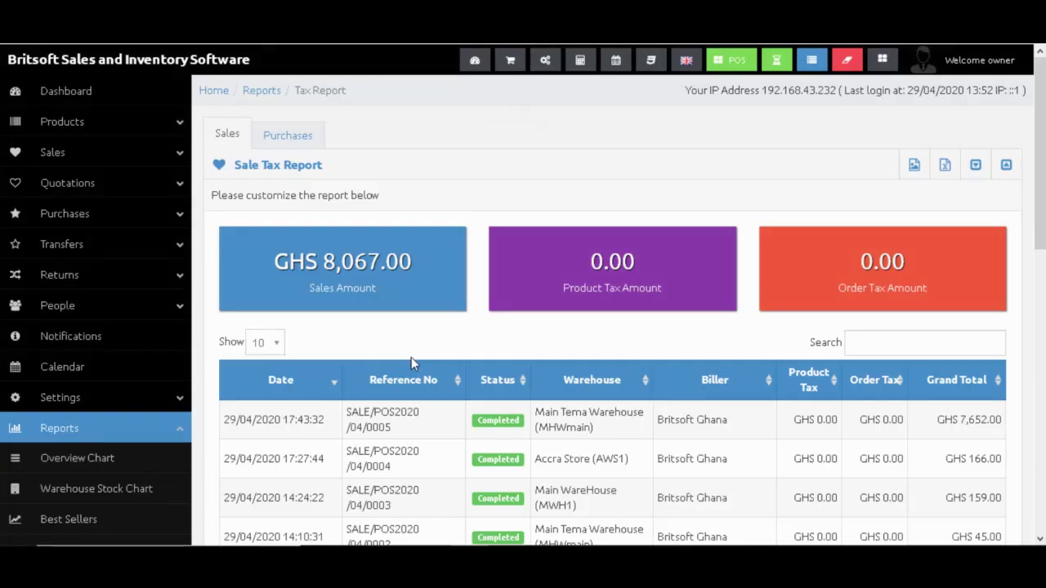
scroll(411, 357, down, 3)
scroll(411, 360, down, 3)
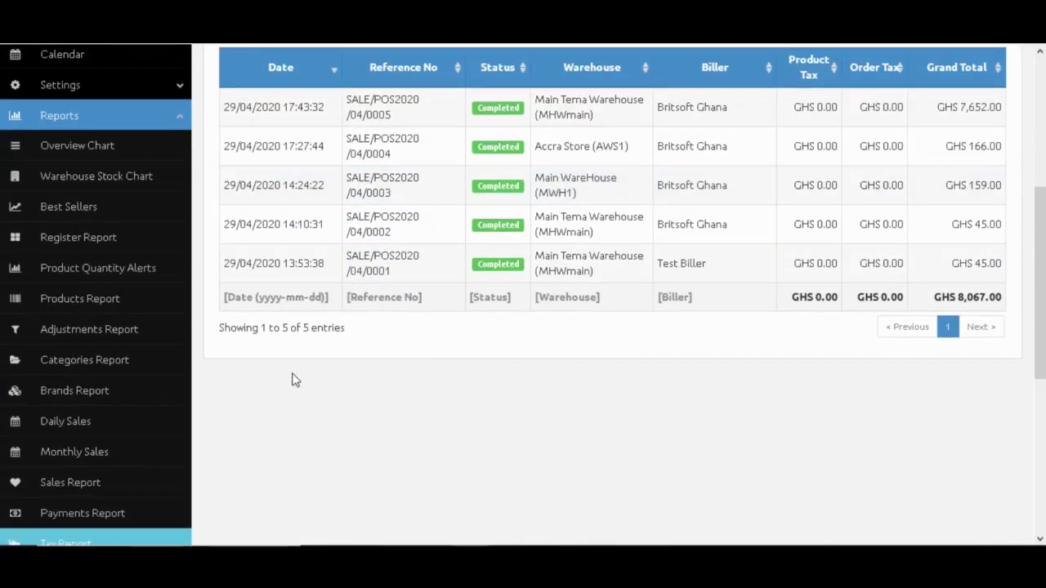
View the Expenses Report, followed by the Customers Report.
scroll(159, 408, down, 5)
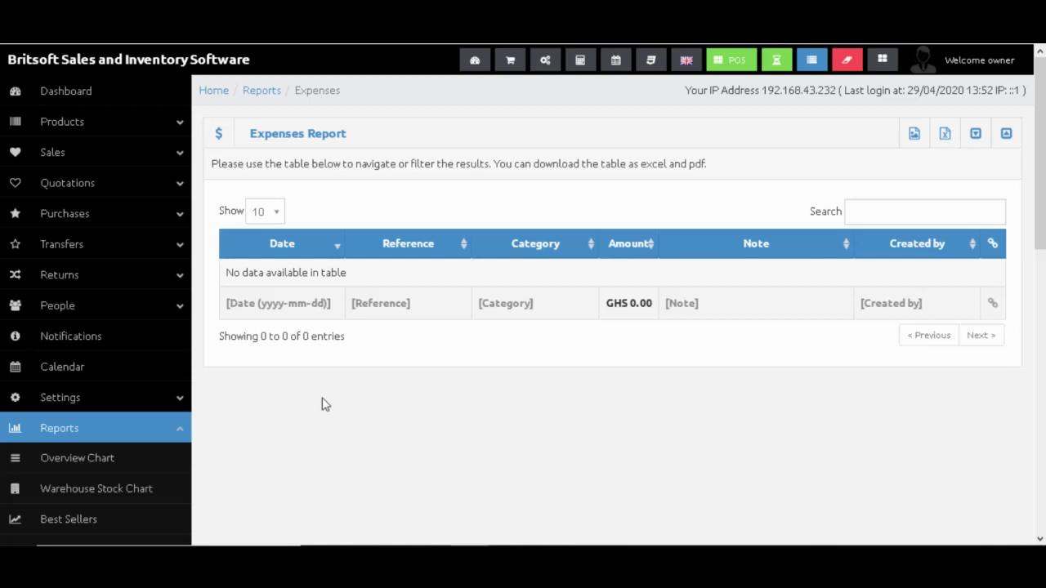
scroll(322, 401, down, 4)
scroll(131, 457, down, 4)
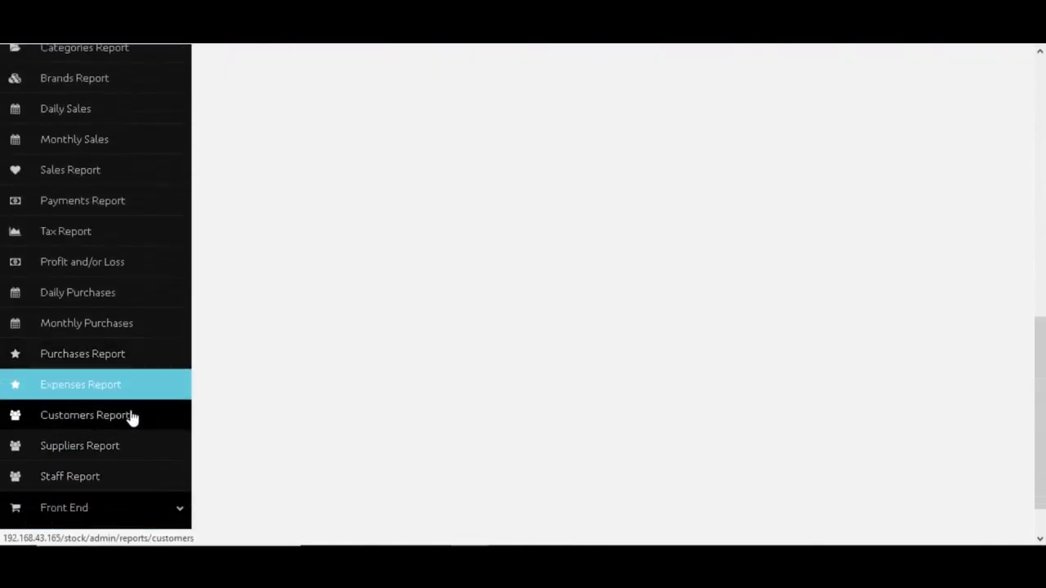
click(132, 417)
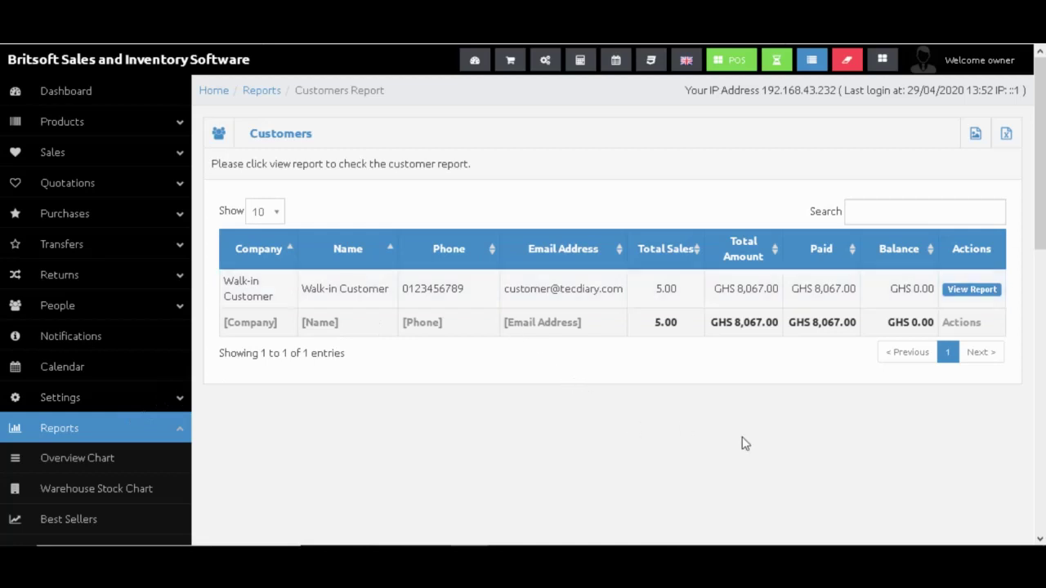
Open the Suppliers Report and review the purchases, paid amounts and balances per supplier.
scroll(743, 443, down, 10)
scroll(270, 442, down, 5)
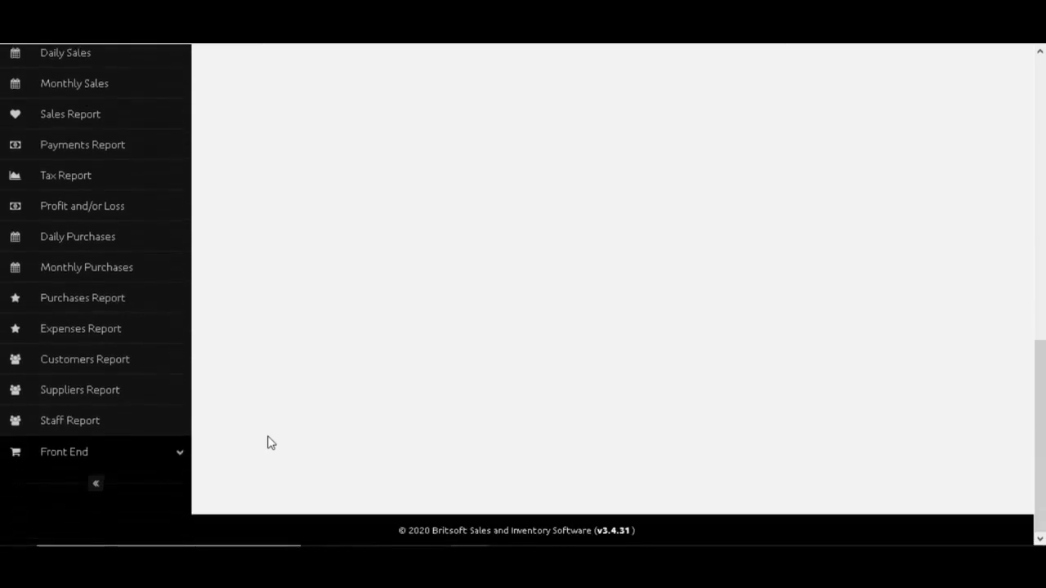
click(117, 391)
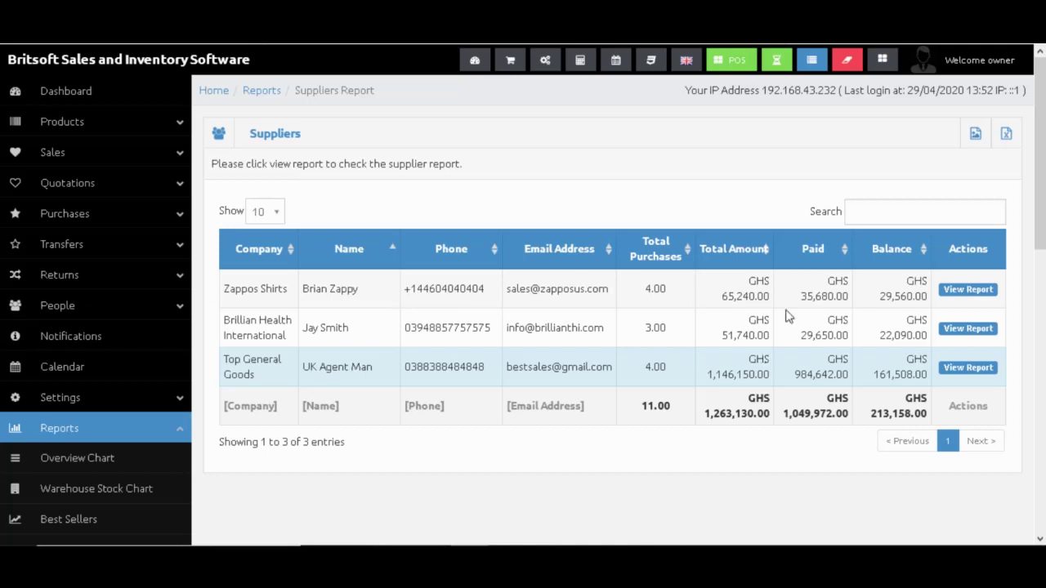
scroll(734, 296, down, 2)
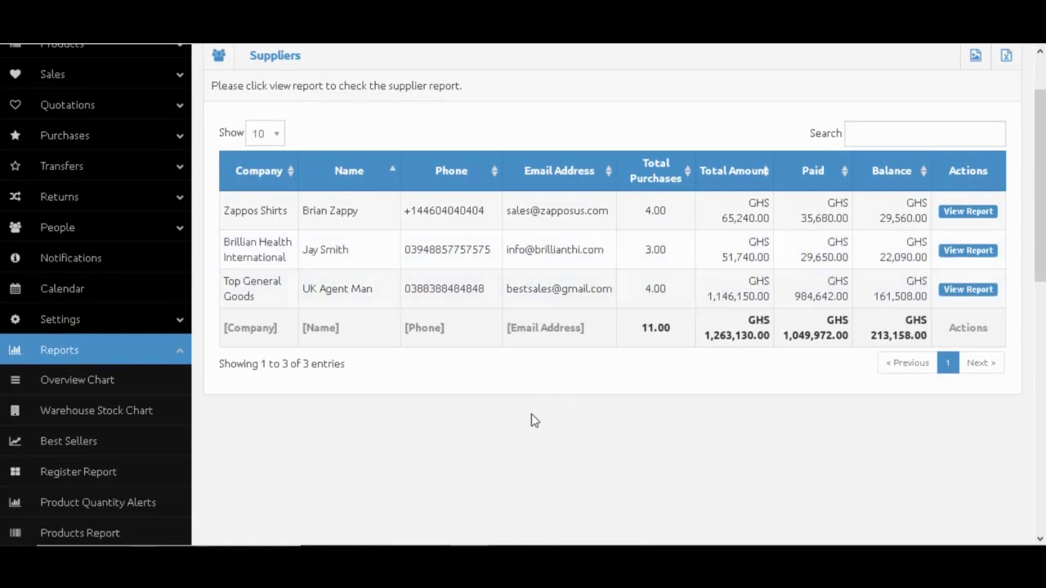
scroll(535, 420, down, 6)
scroll(250, 401, down, 3)
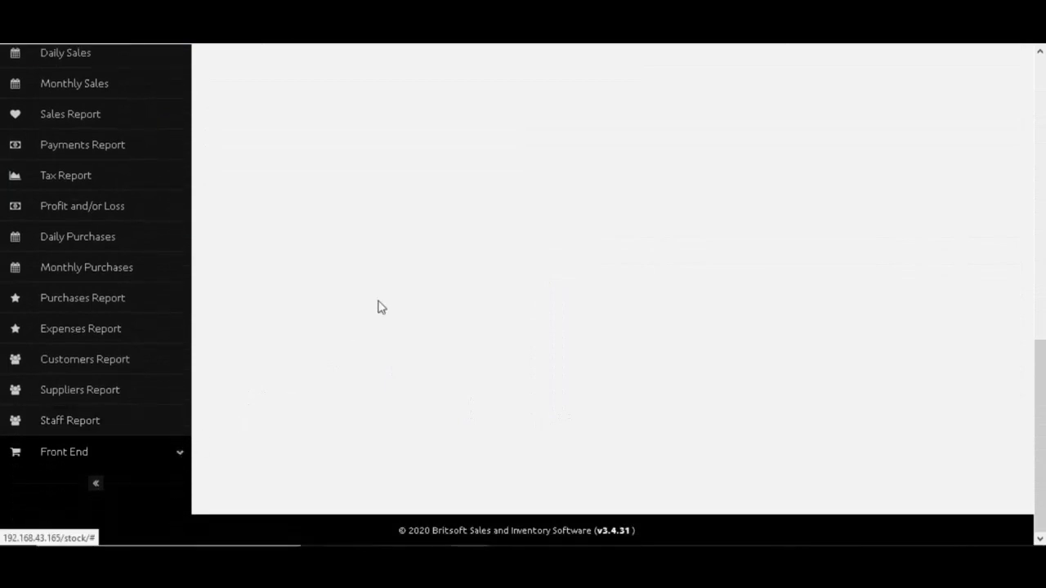
scroll(378, 305, up, 9)
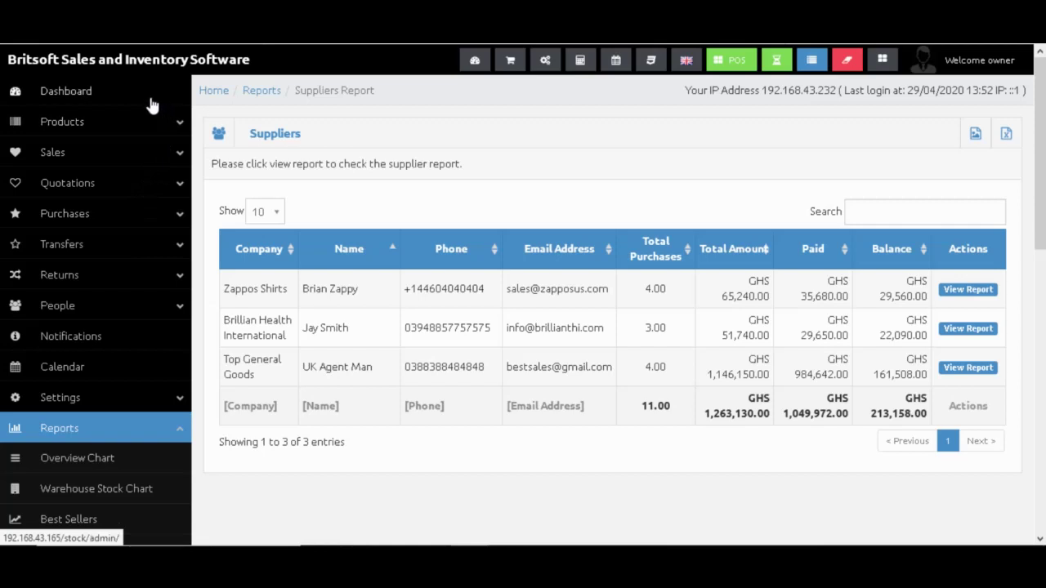
View the CSV product import page and its upload file chooser without selecting a file, and open the POS screen.
click(180, 124)
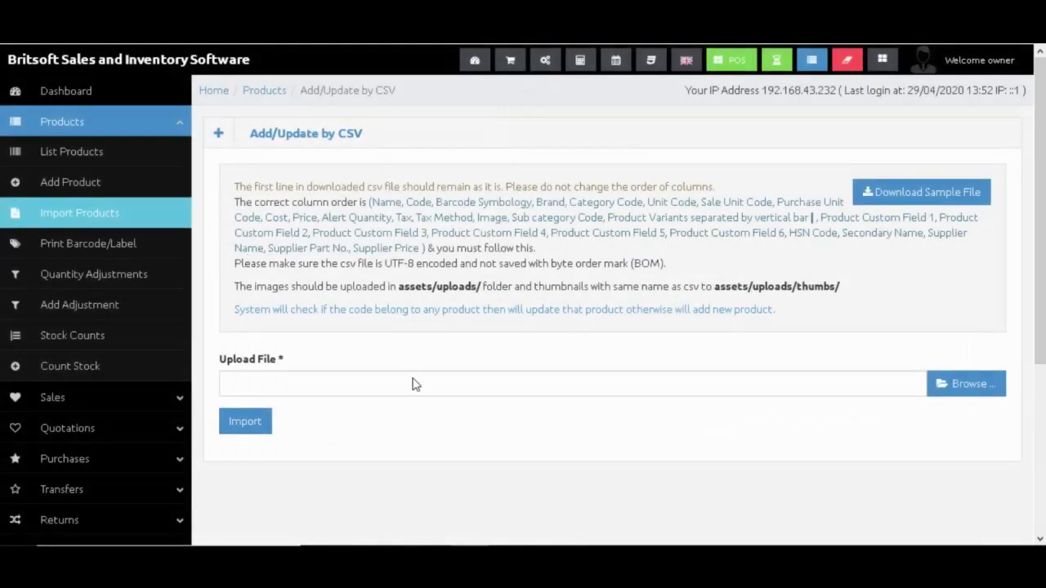
click(941, 379)
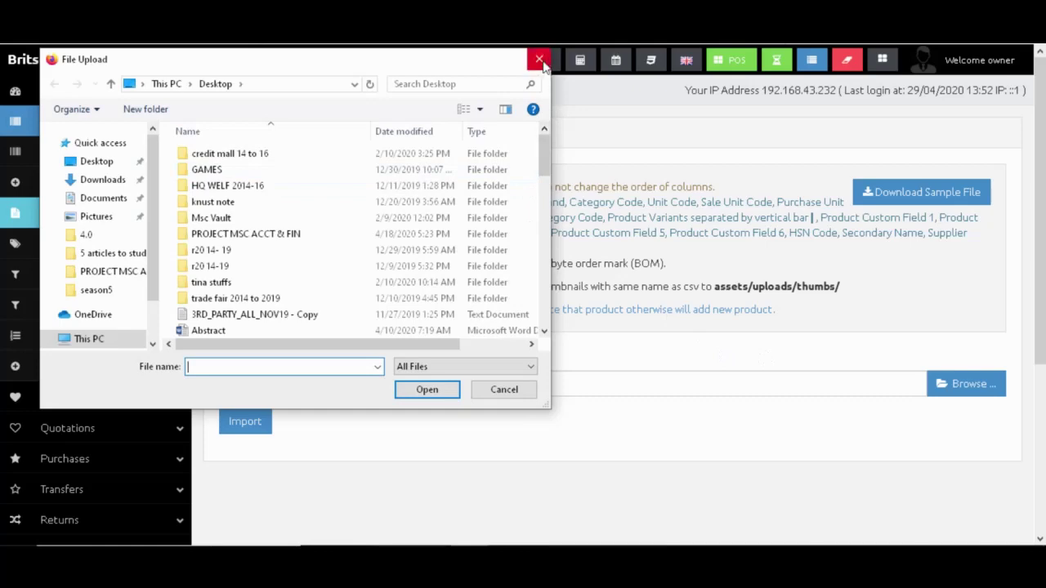
click(539, 61)
scroll(621, 384, down, 5)
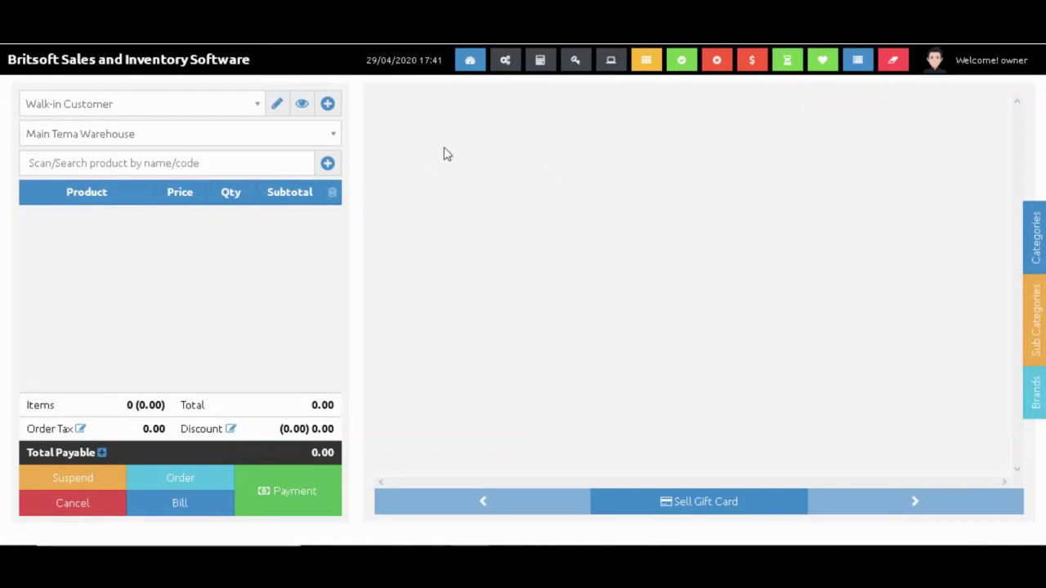
Add Organic Dandelion Powder (ODP) and Toshiba Laptop i3 (TL3) to the walk-in customer's POS sale.
click(281, 167)
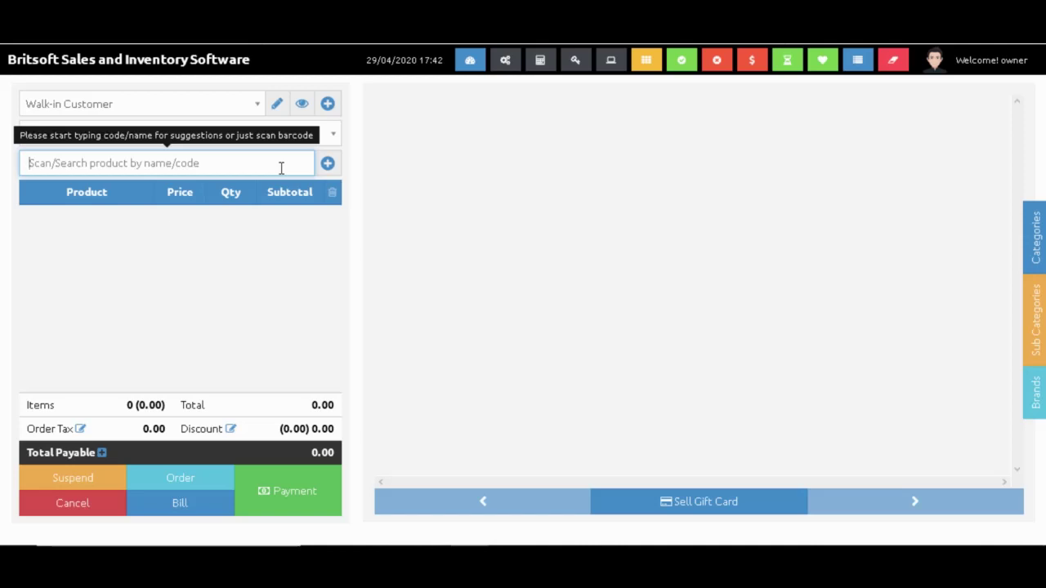
text(d)
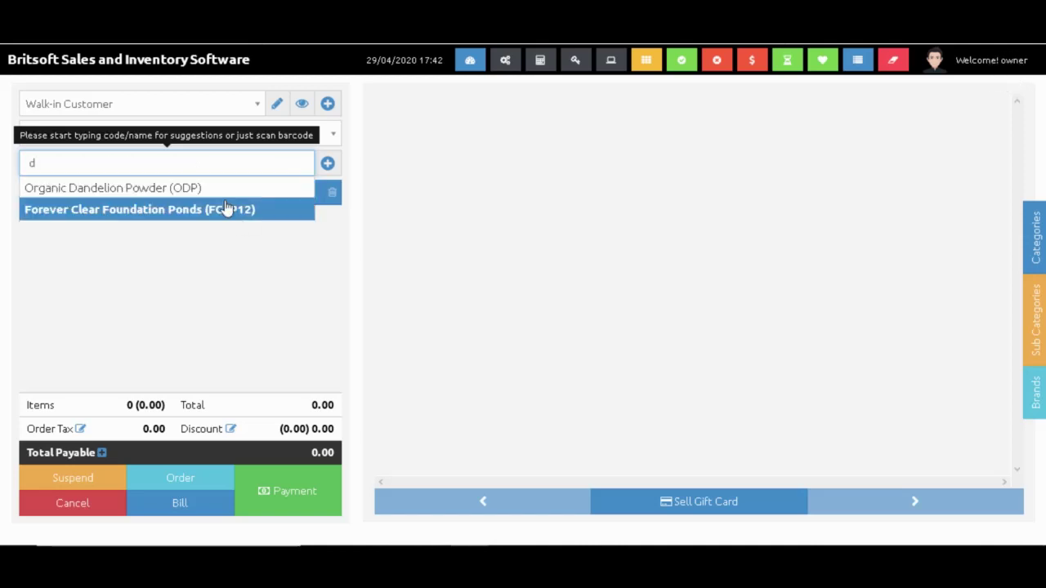
click(205, 189)
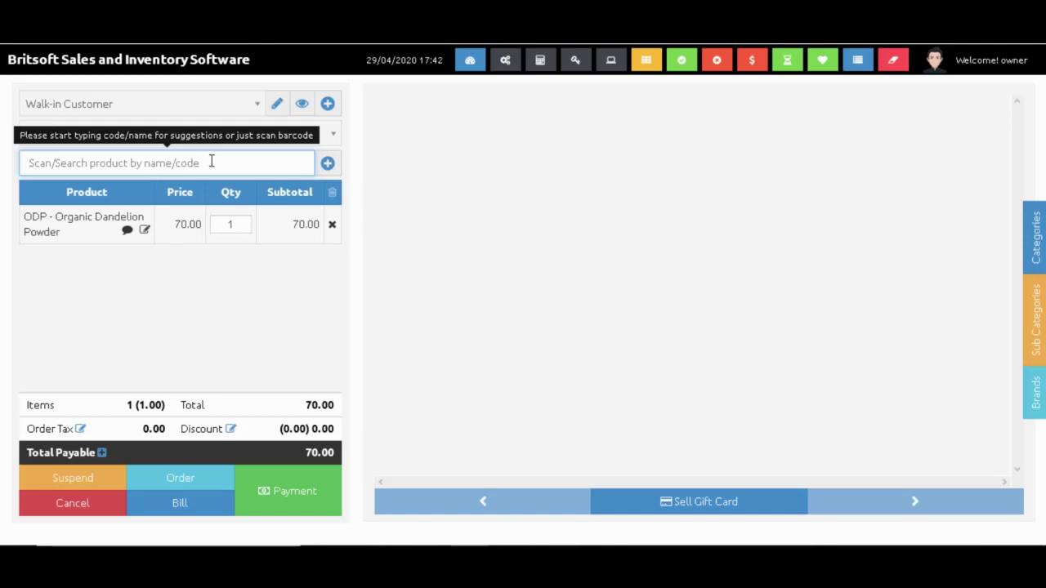
text(t)
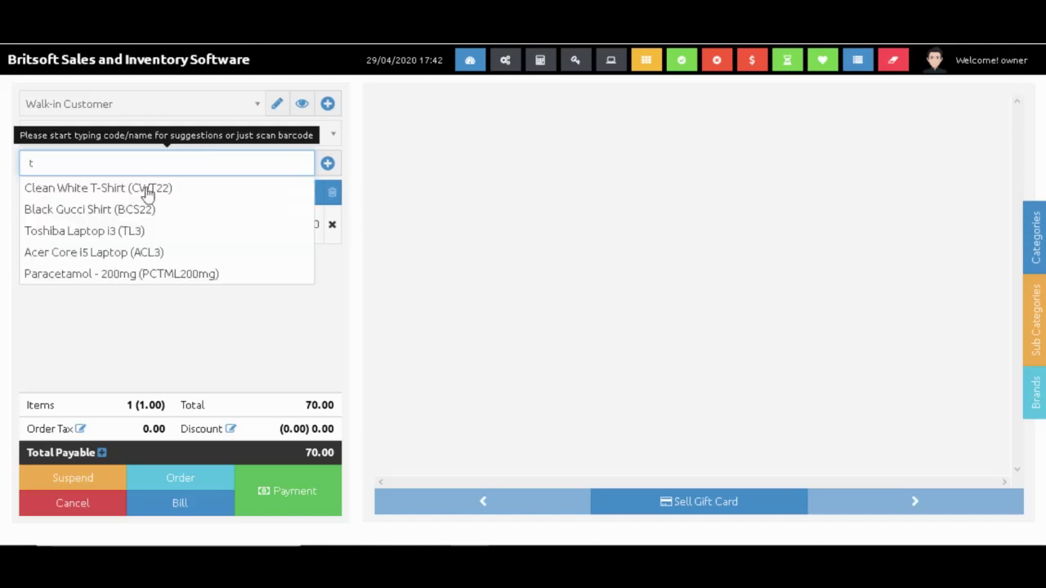
click(115, 232)
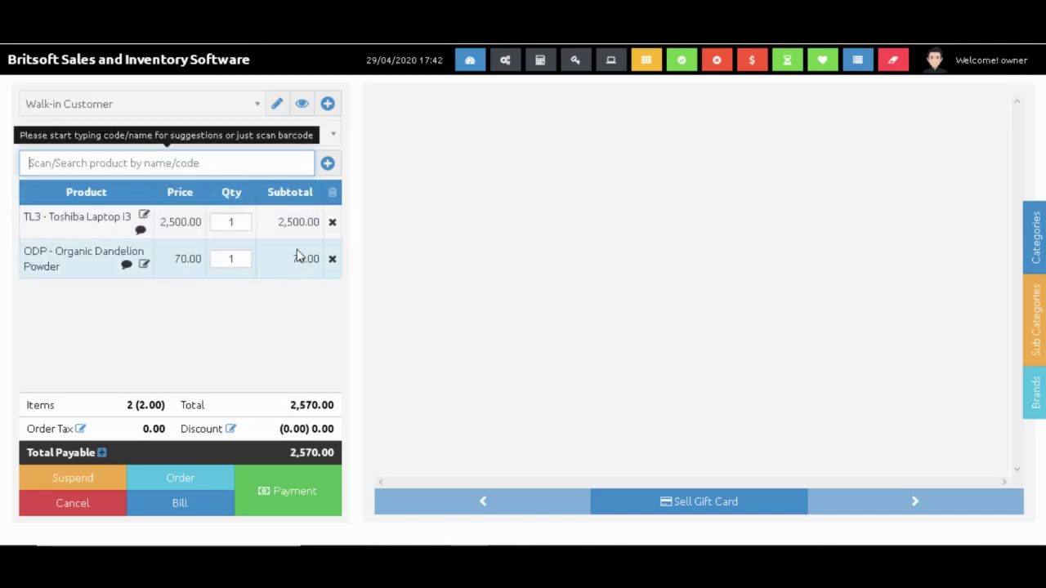
Set the quantity of Toshiba Laptop i3 to 3 and of Organic Dandelion Powder to 2.
click(232, 223)
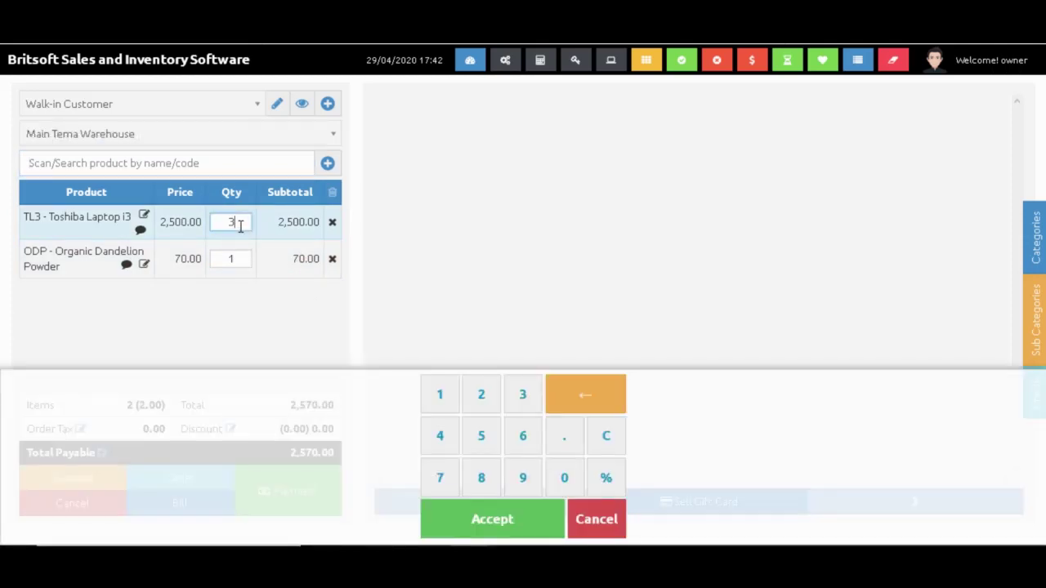
click(278, 286)
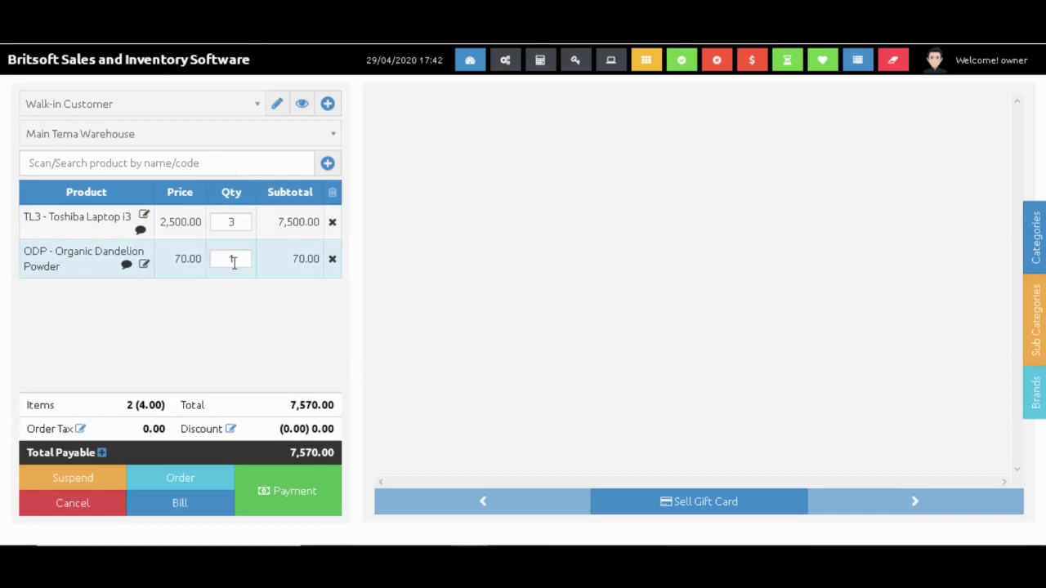
click(233, 260)
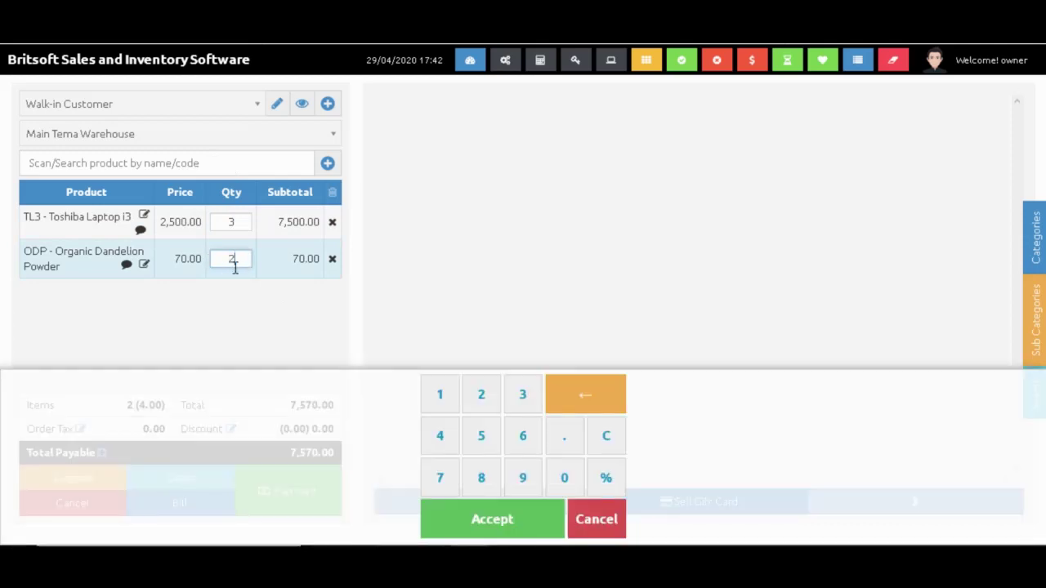
click(246, 335)
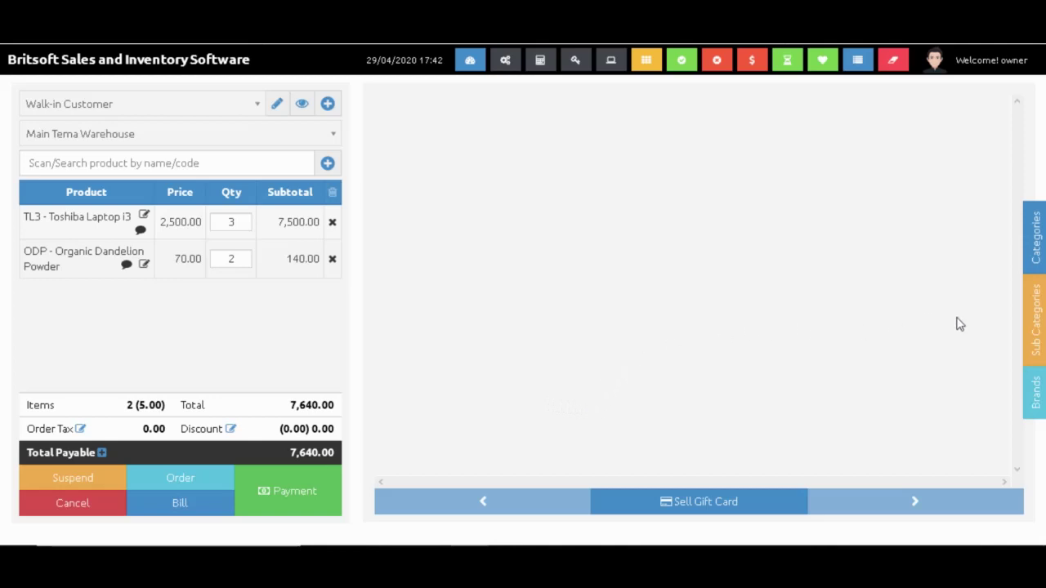
Add Paracetamol - 200mg from the Health Products category to the sale.
click(1034, 253)
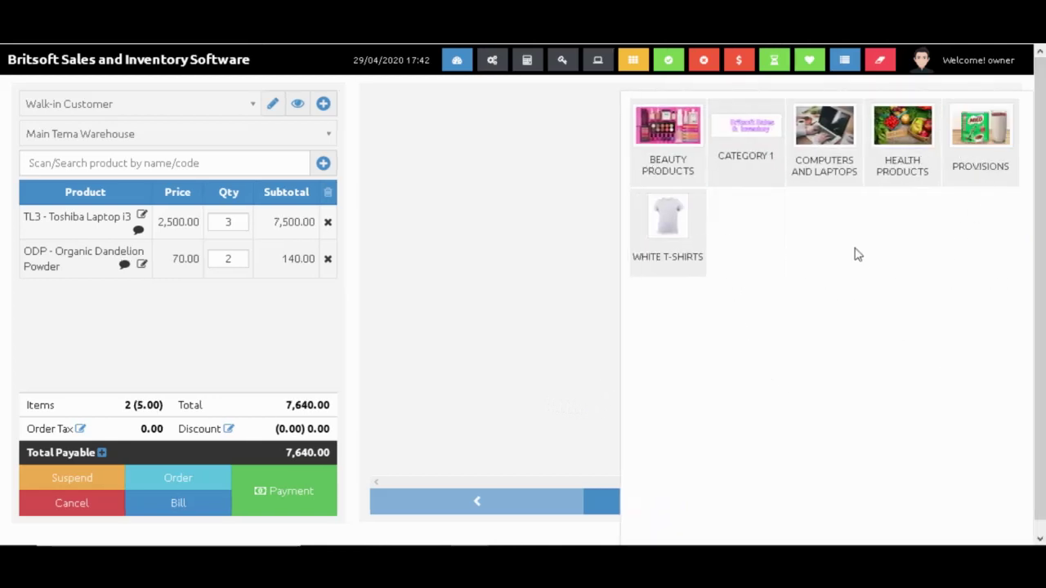
click(913, 158)
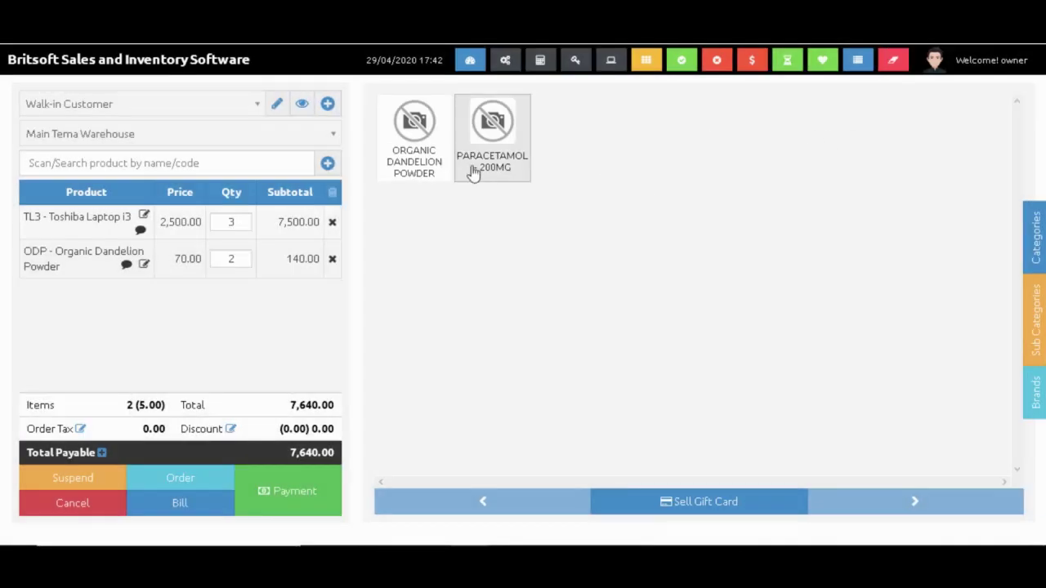
click(500, 131)
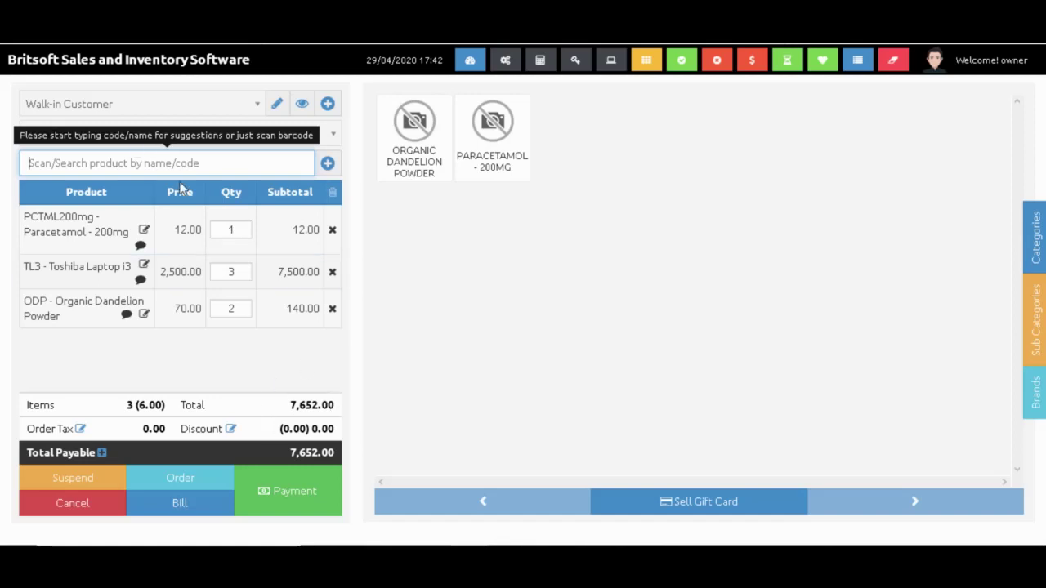
Finalize the sale with a cash payment of 7652, submit it and cancel printing of the receipt.
click(305, 482)
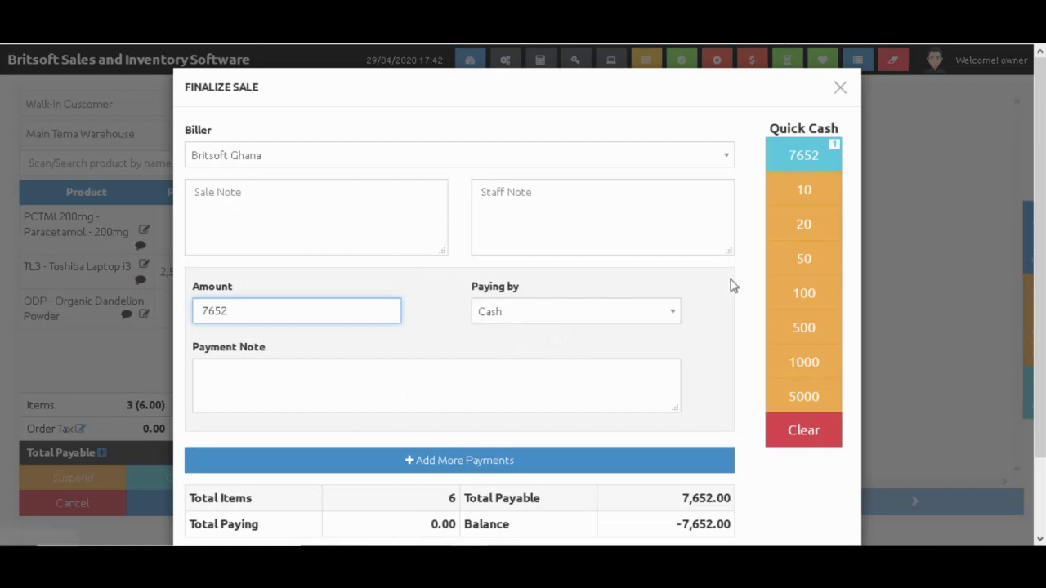
scroll(351, 368, down, 2)
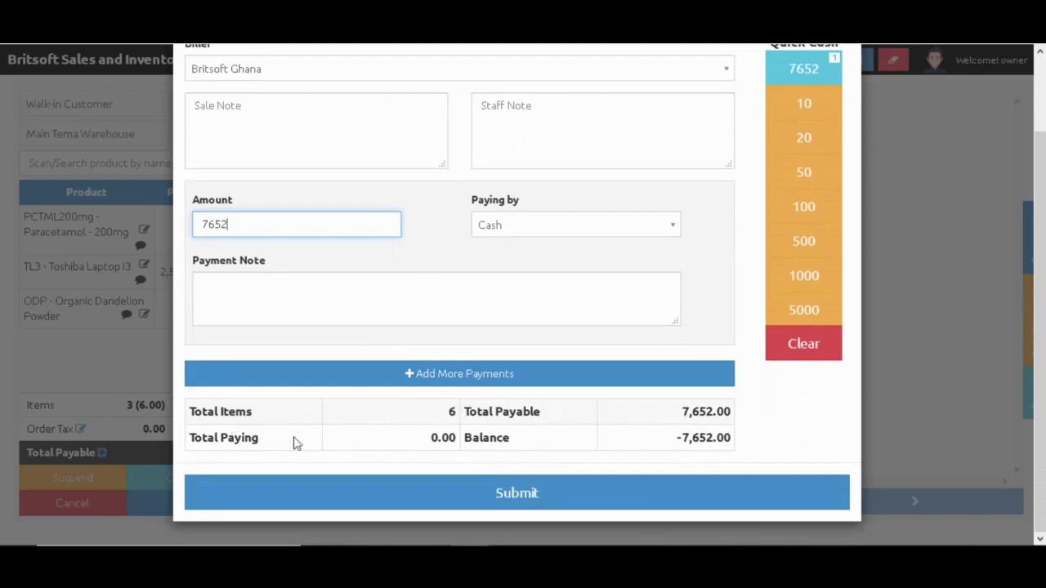
click(282, 220)
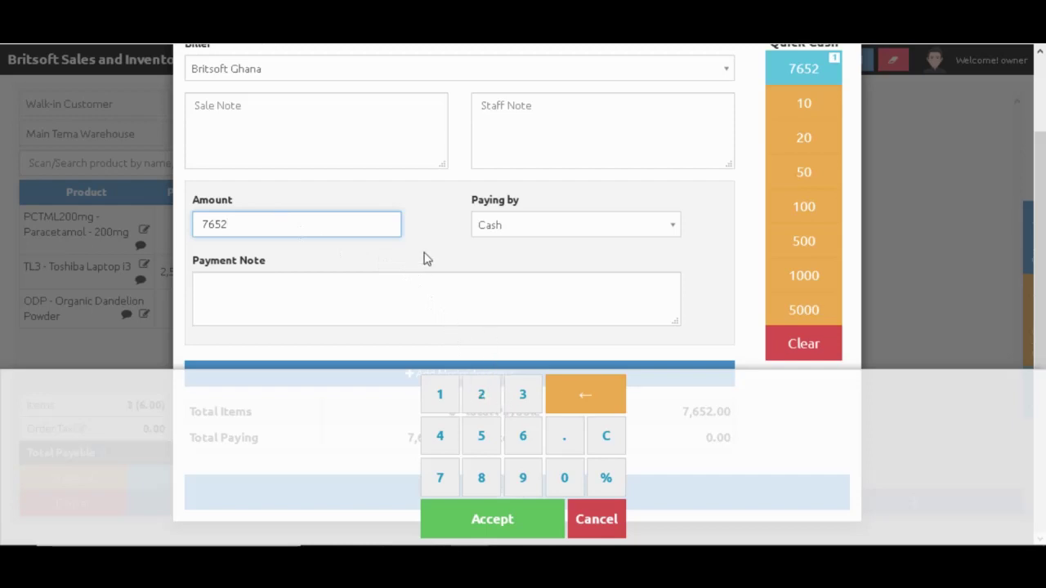
click(360, 288)
click(669, 519)
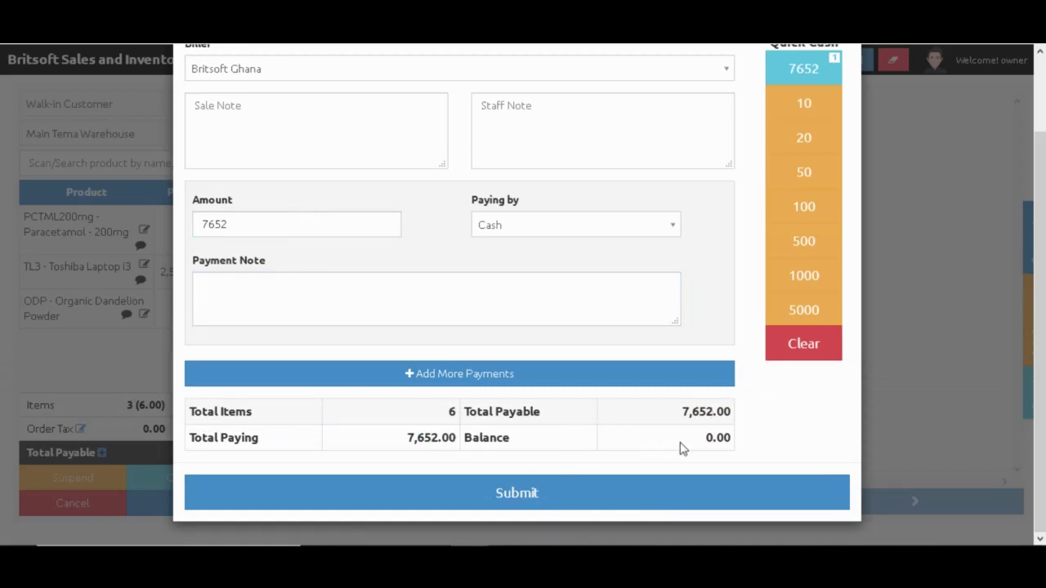
click(555, 495)
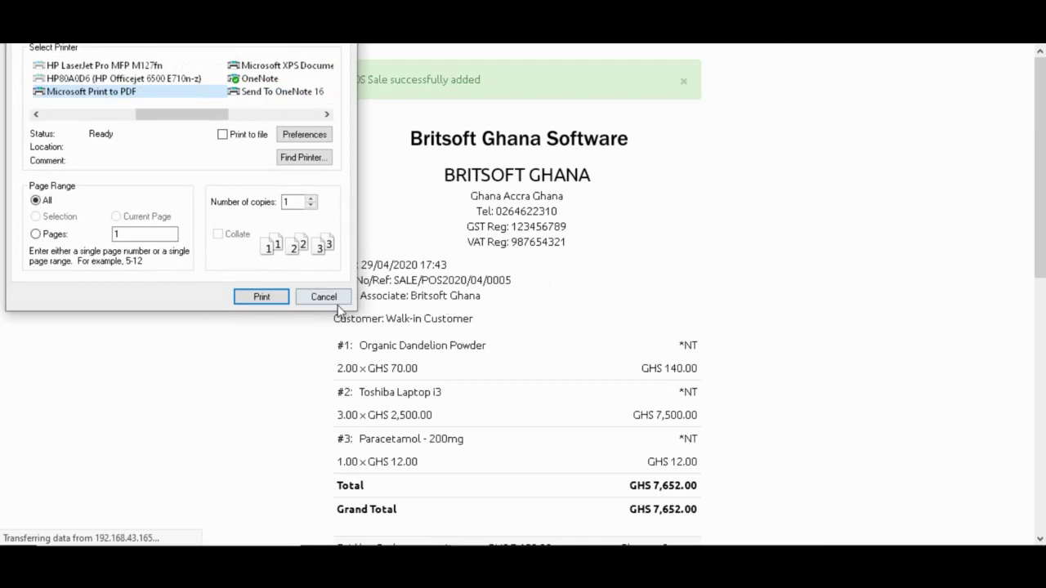
click(330, 299)
Review the whole sale receipt, including its barcode and print options, and return to the POS screen.
scroll(497, 364, down, 5)
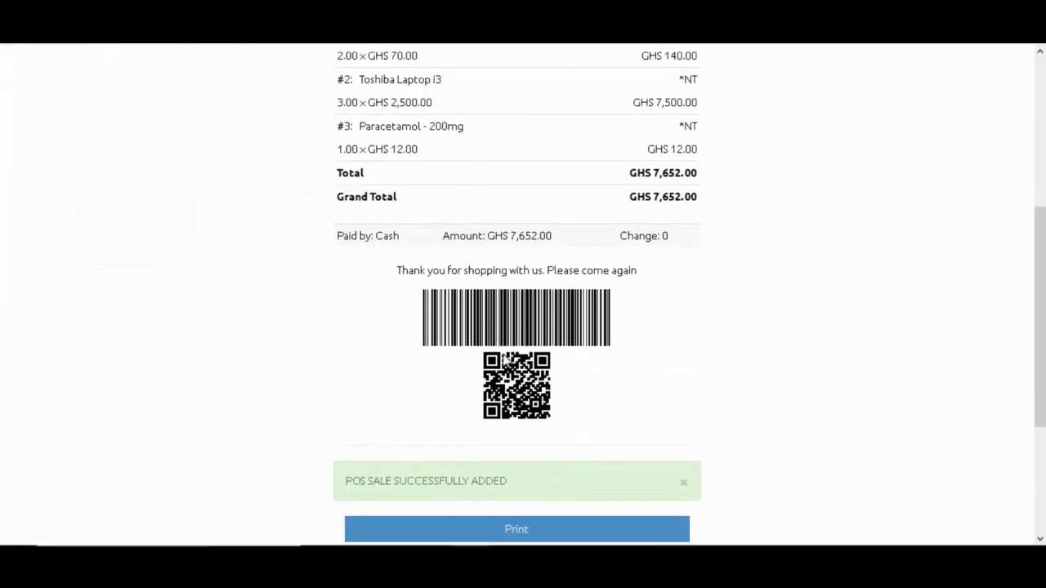
scroll(525, 355, down, 2)
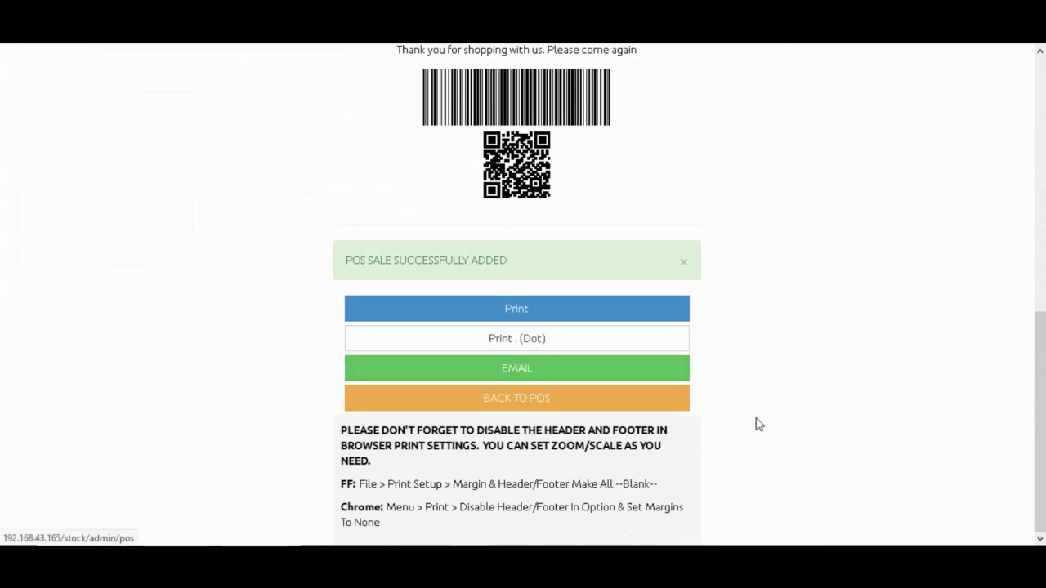
scroll(763, 426, up, 7)
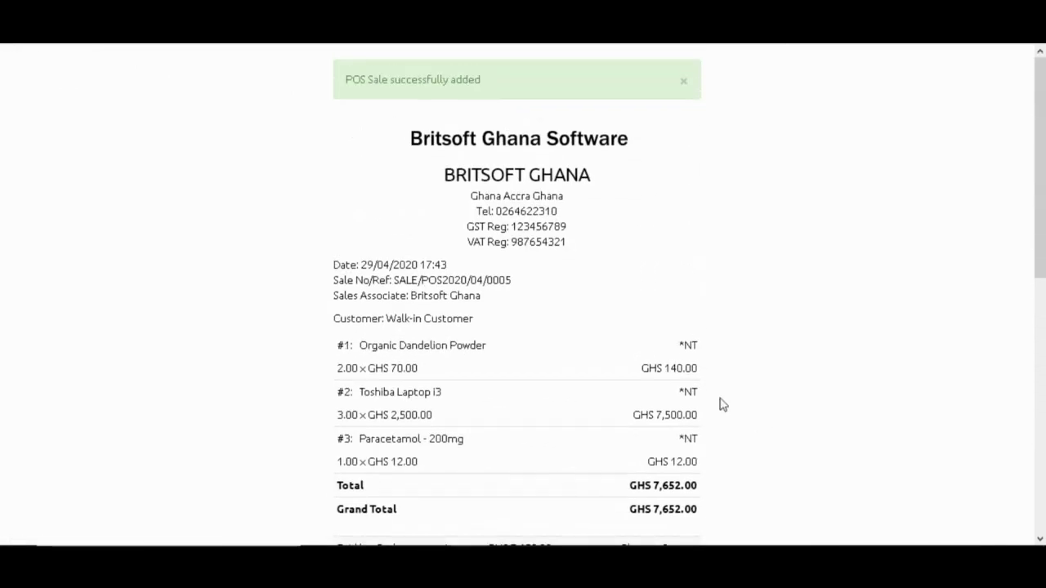
scroll(514, 303, down, 6)
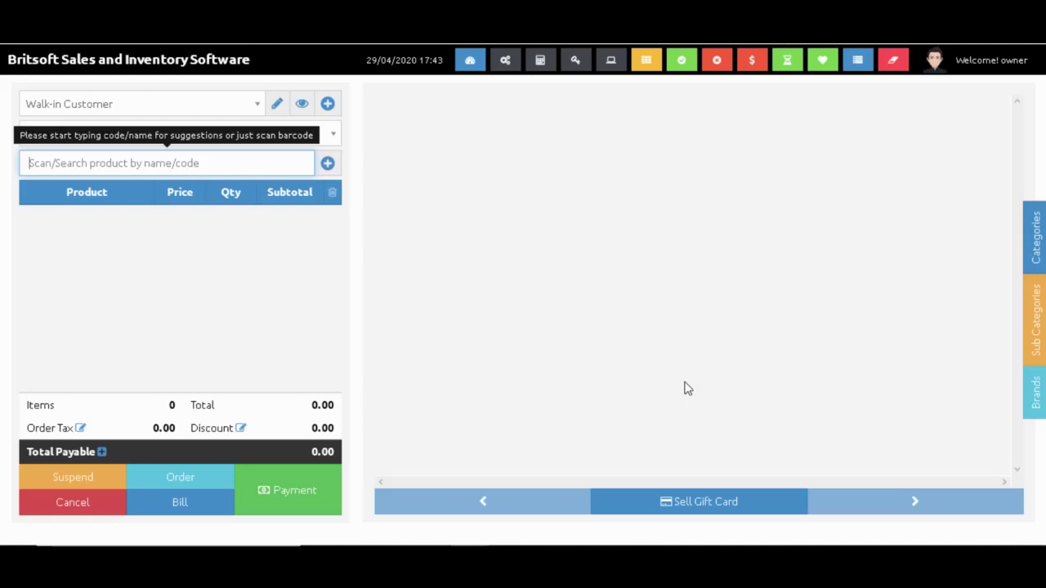
View the Today's Sale summary and the day's profit and loss for all warehouses, closing each one.
click(823, 63)
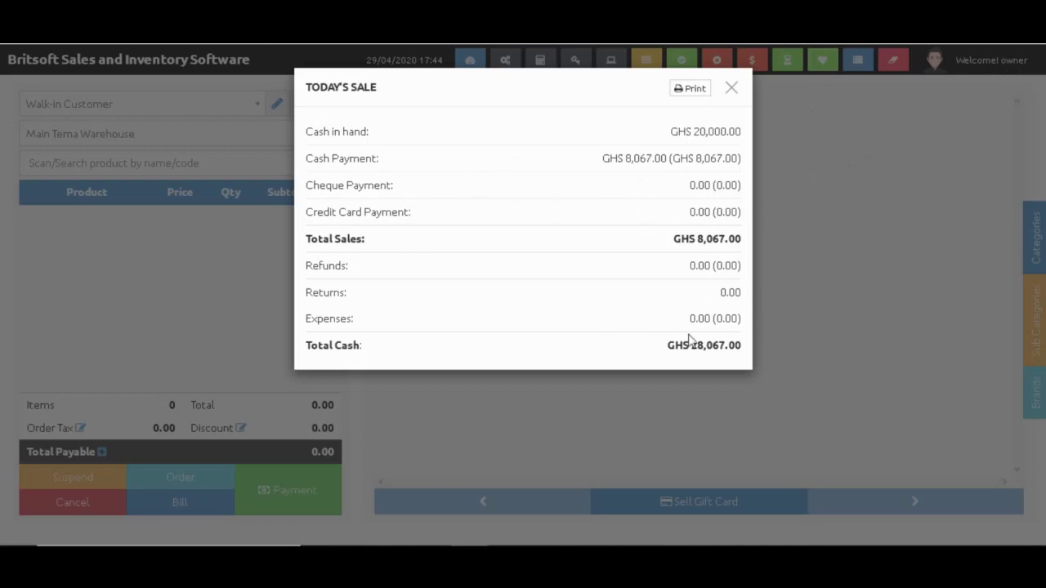
click(729, 88)
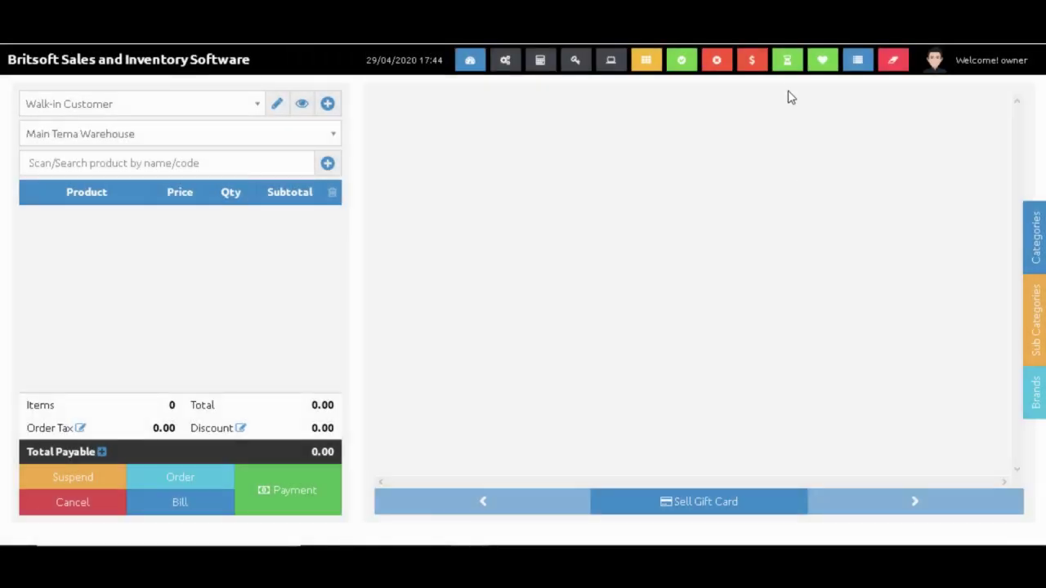
click(786, 62)
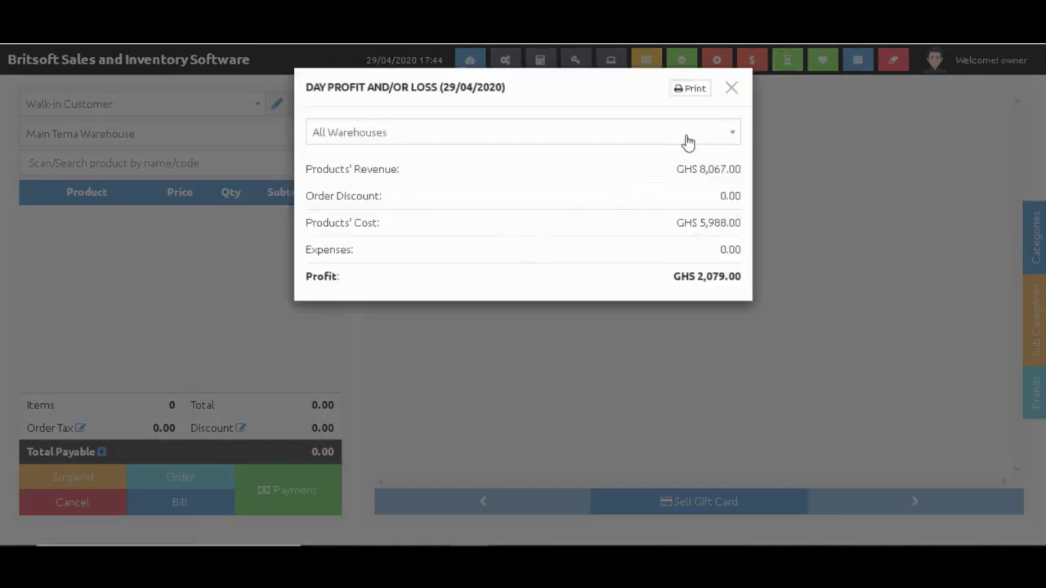
click(730, 90)
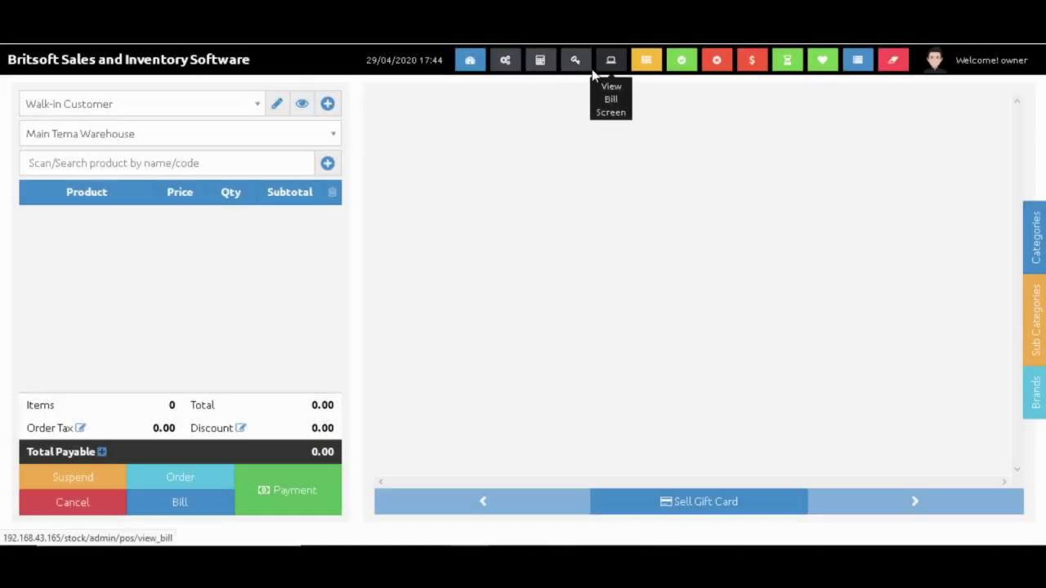
Show and close the POS calculator, and return to the main dashboard.
click(539, 62)
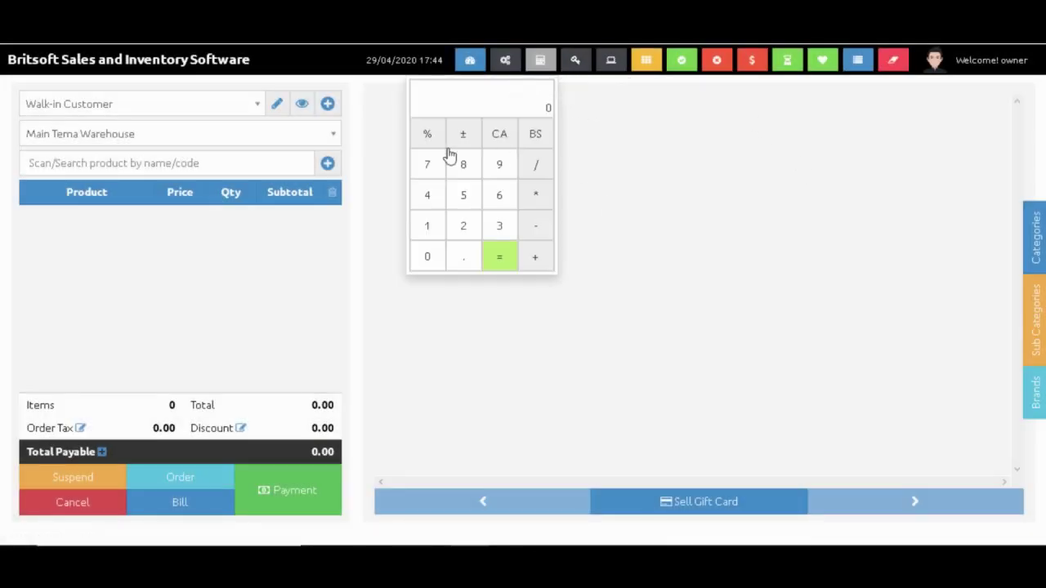
click(614, 153)
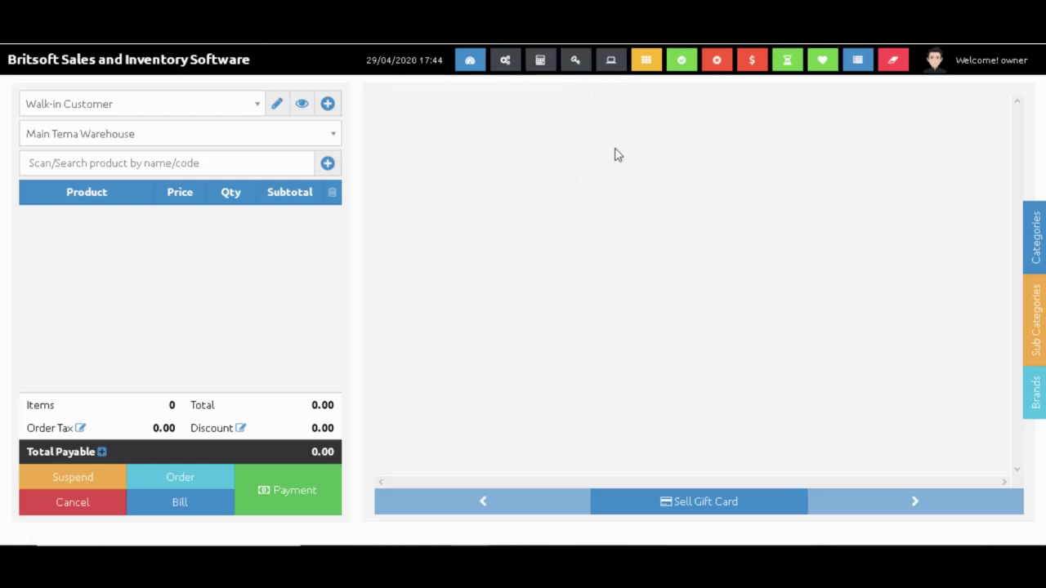
click(224, 156)
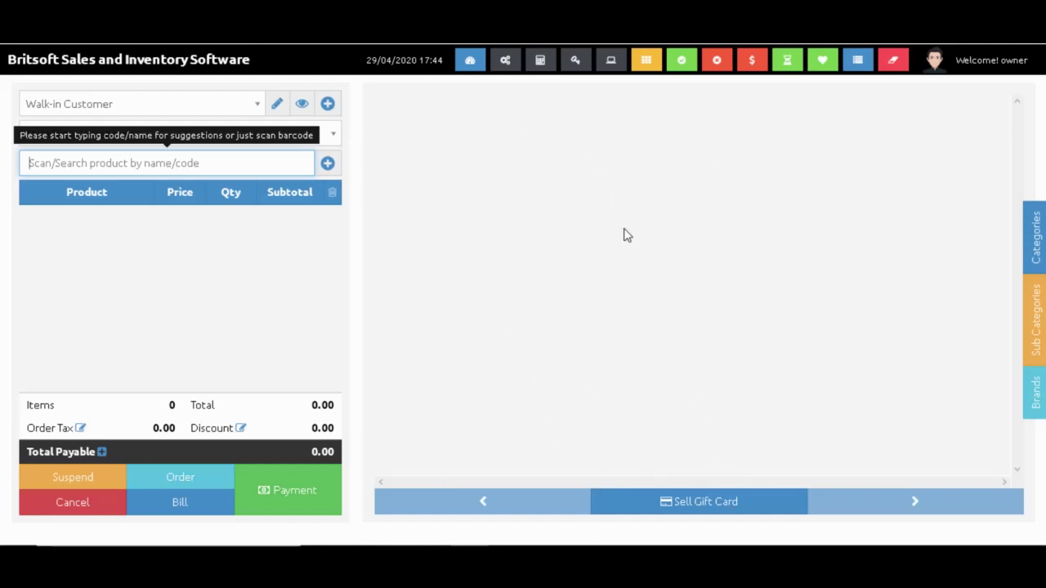
click(175, 64)
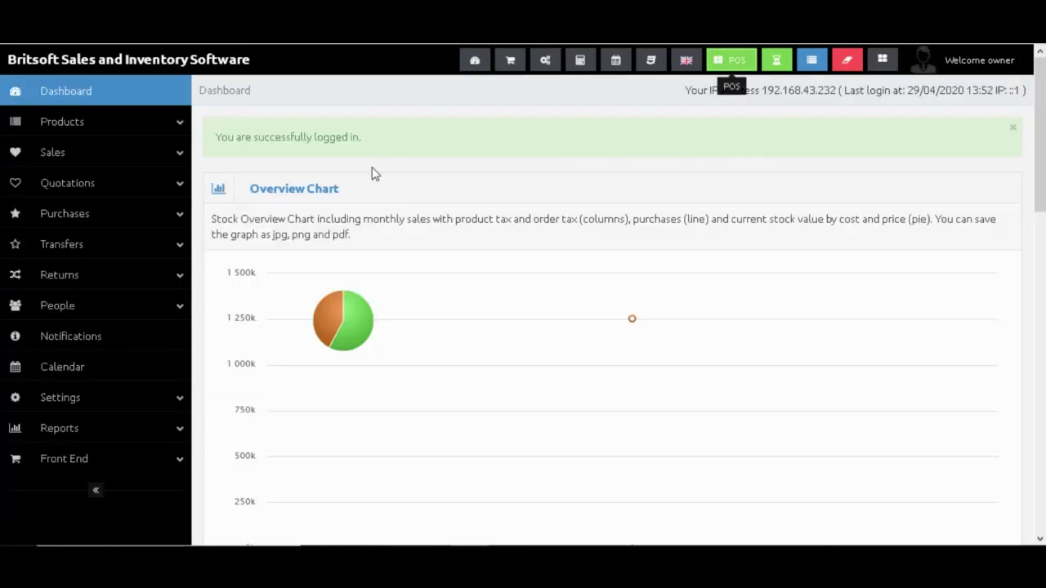